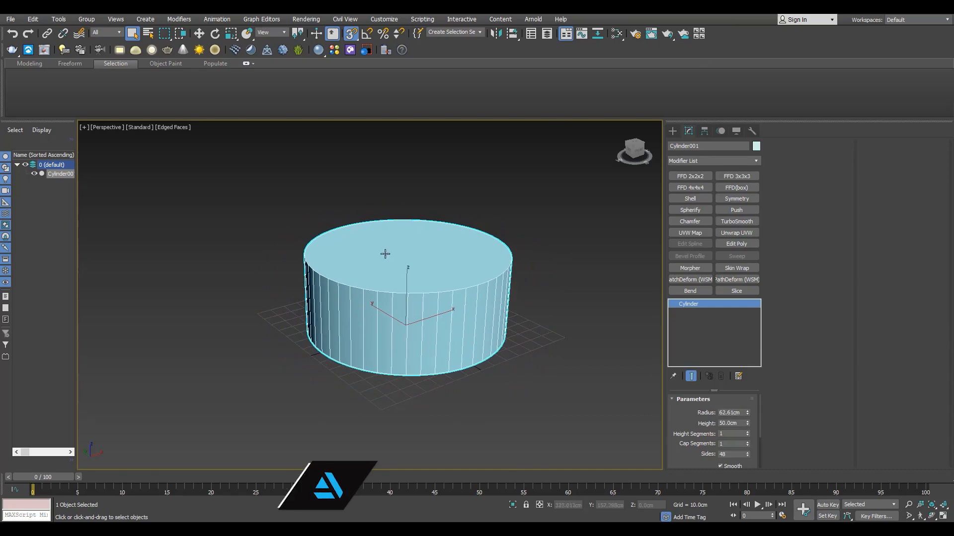
- Set the cylinder's height to about 29 cm and convert it to an editable poly
scroll(346, 342, up, 2)
drag(747, 423, 750, 445)
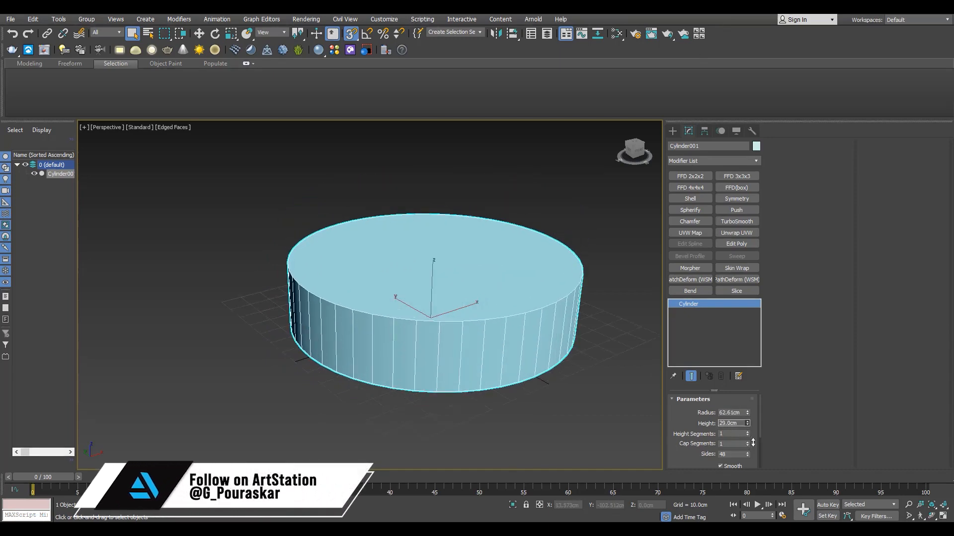
scroll(513, 339, up, 2)
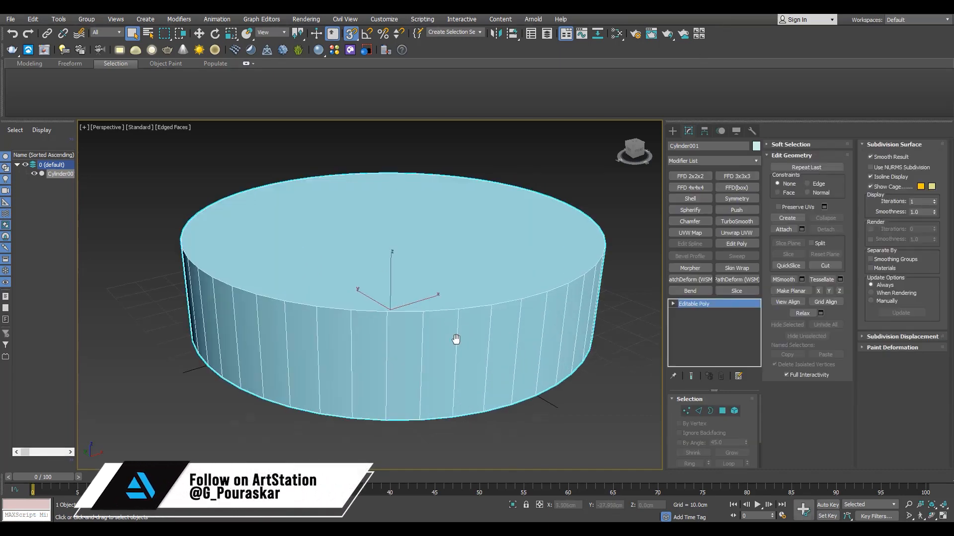
- Scale the top polygon inward to taper the cylinder and lower it to about Z 19.3 cm
key(4)
click(402, 261)
key(r)
drag(390, 225, 404, 242)
key(w)
key(s)
key(a)
key(r)
key(w)
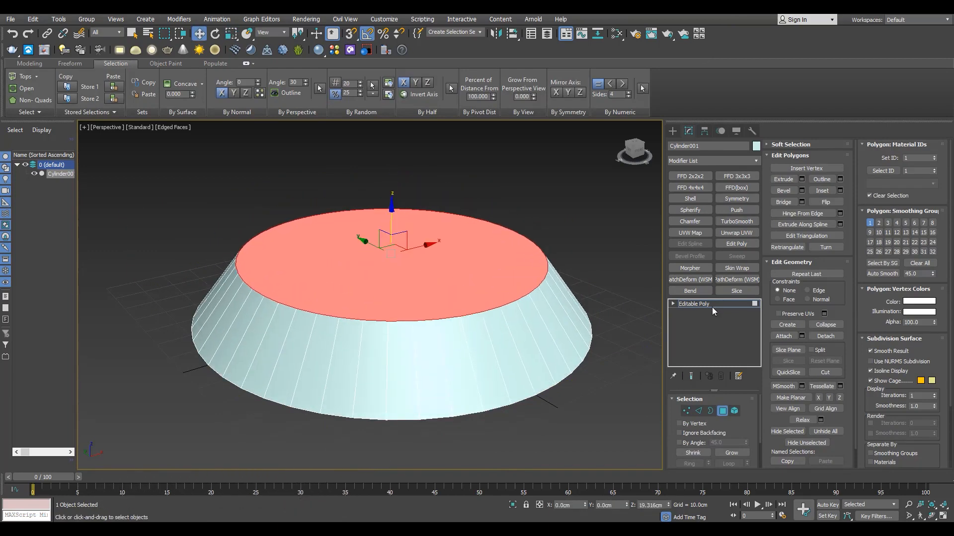
click(712, 304)
- Change the cylinder's wireframe colour to black
click(756, 146)
click(544, 300)
click(556, 318)
middle_drag(555, 312, 551, 298)
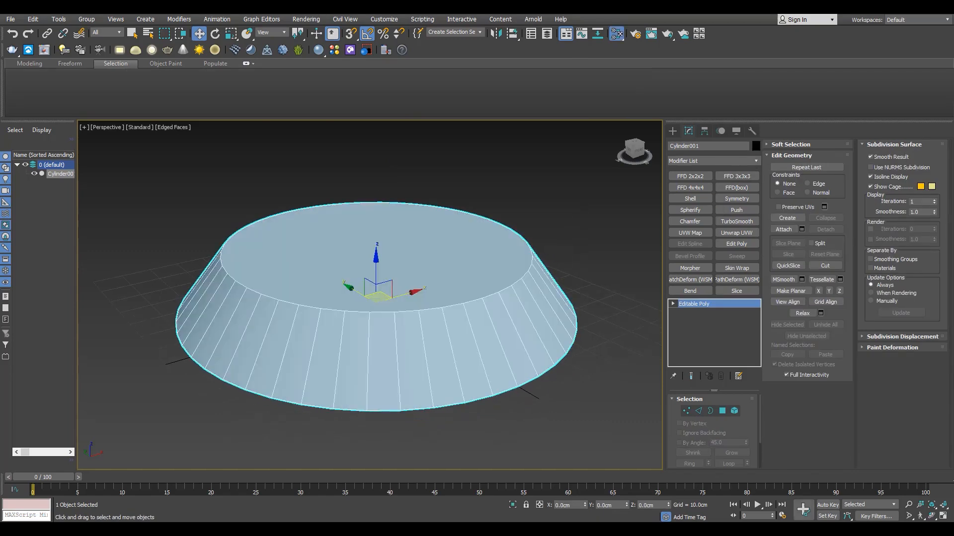
- Bevel the bottom polygon downward by 6.757 cm with 0 cm outline to form a straight skirt
alt+middle_drag(556, 257, 370, 226)
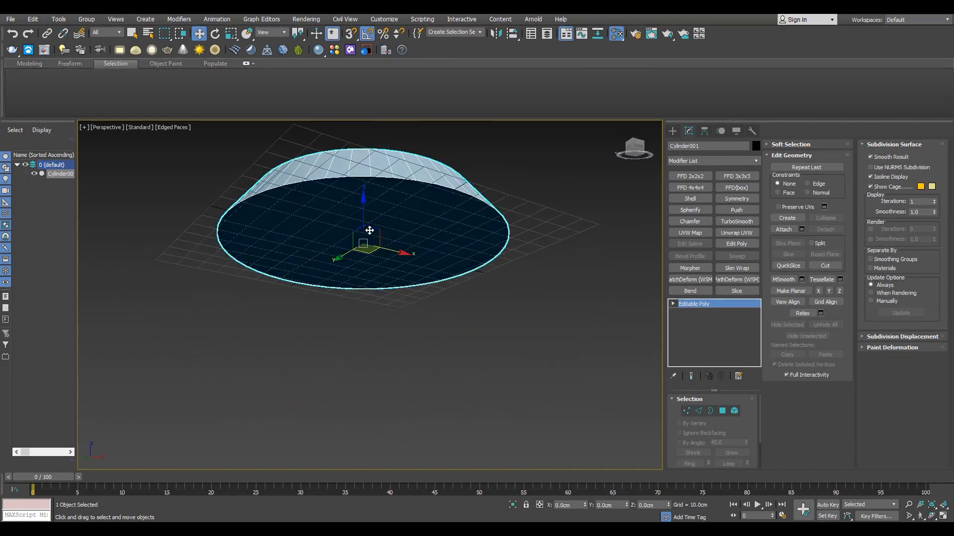
key(4)
key(ctrl+shift+b)
scroll(378, 219, up, 3)
alt+middle_drag(390, 330, 389, 367)
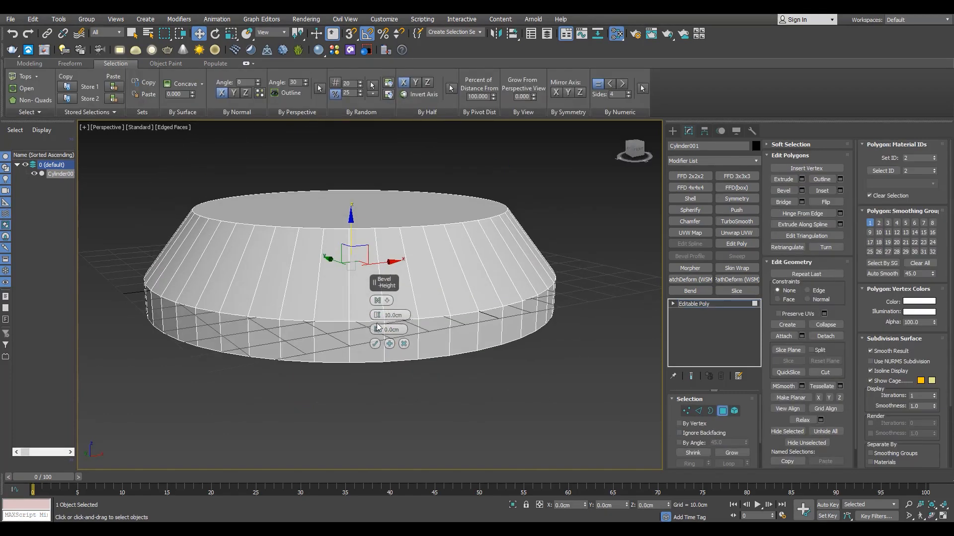
drag(377, 315, 383, 449)
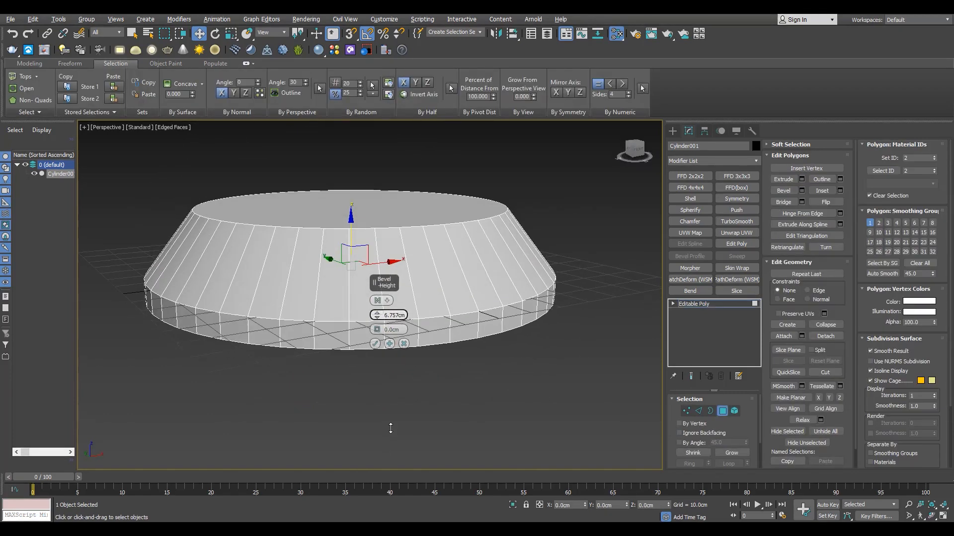
click(373, 347)
- Delete the top cap polygon to open the tapered cylinder
alt+middle_drag(332, 284, 393, 249)
scroll(334, 273, up, 3)
click(336, 271)
middle_drag(402, 237, 387, 272)
key(Delete)
- Extend the top border inward as new rim polygons and lower the inner edge slightly
key(3)
click(504, 291)
key(r)
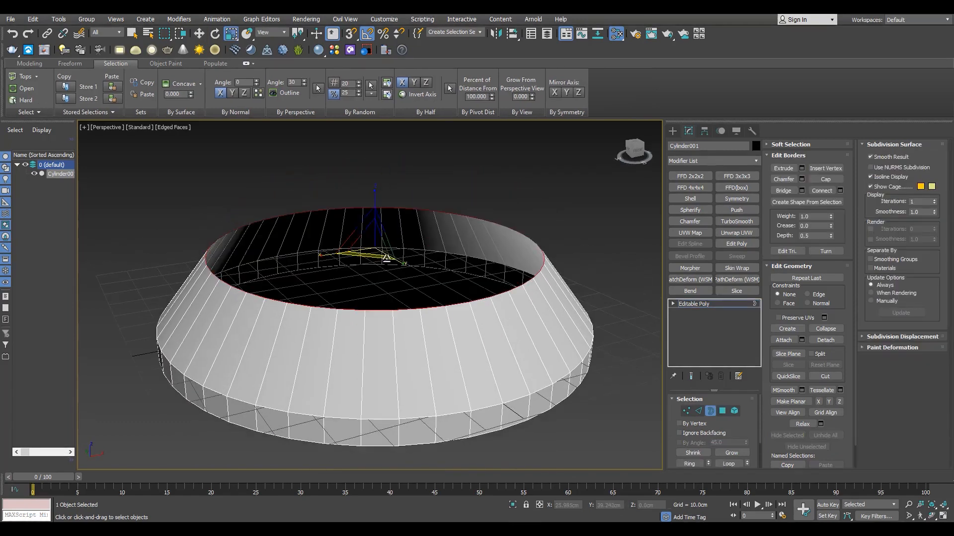
shift+drag(374, 243, 374, 249)
scroll(376, 249, up, 4)
middle_drag(376, 249, 341, 232)
key(w)
drag(334, 198, 335, 214)
- Select the two centre front polygons of the sloped wall and the skirt polygons below them
scroll(335, 214, down, 4)
mouse_move(316, 301)
alt+middle_down()
mouse_move(288, 283)
mouse_move(317, 302)
alt+middle_up()
middle_drag(318, 302, 326, 253)
key(t)
scroll(372, 375, up, 5)
key(4)
scroll(383, 358, up, 2)
click(378, 360)
ctrl+click(413, 365)
key(p)
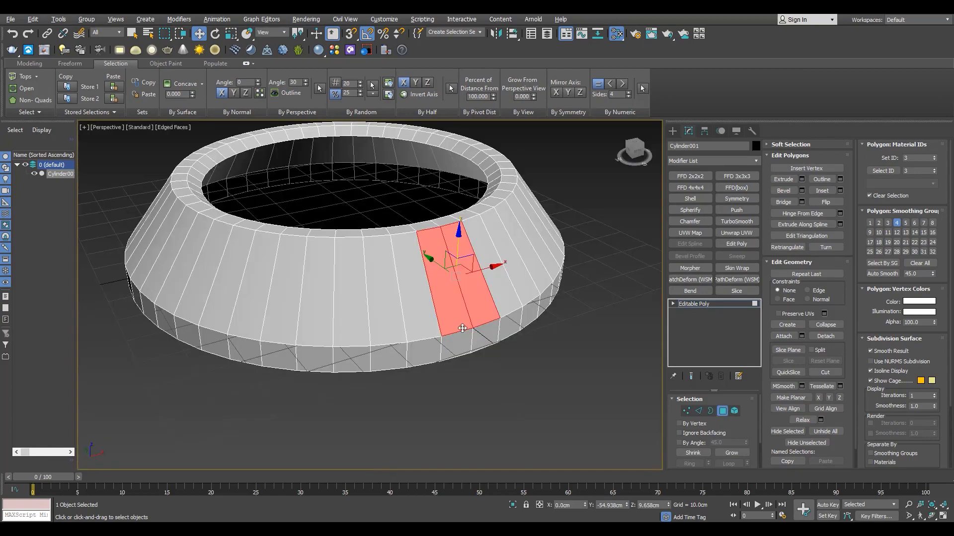
ctrl+click(482, 338)
alt+middle_drag(482, 337, 453, 334)
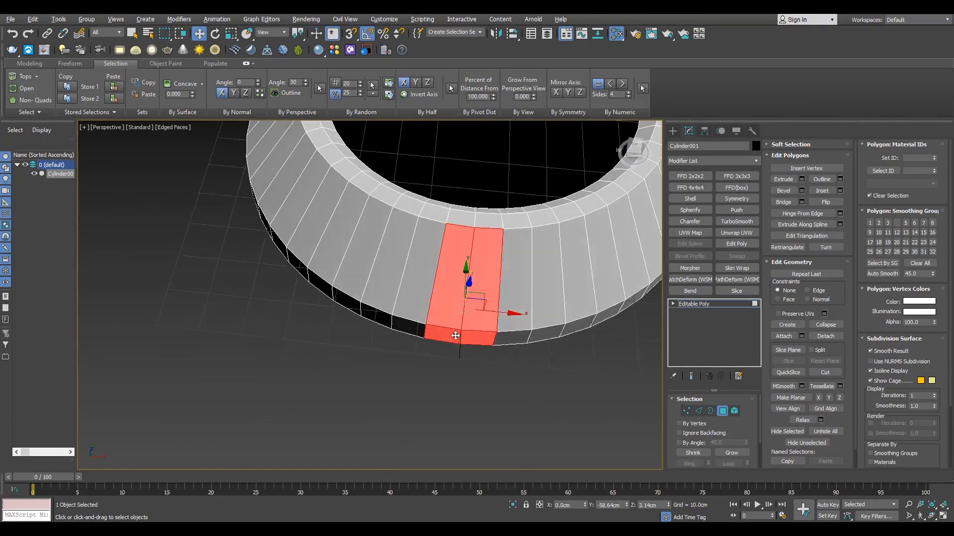
- Draw a circle of about 6.64 cm radius over the two centre front polygons in the top view and centre it at X 0
key(t)
key(4)
click(673, 131)
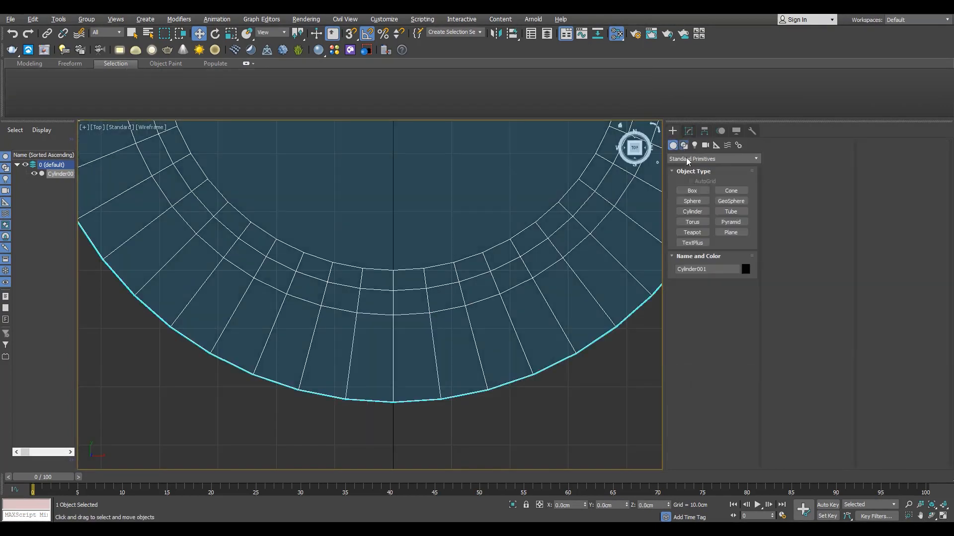
click(683, 145)
middle_drag(411, 385, 421, 383)
scroll(414, 361, up, 2)
drag(411, 356, 416, 343)
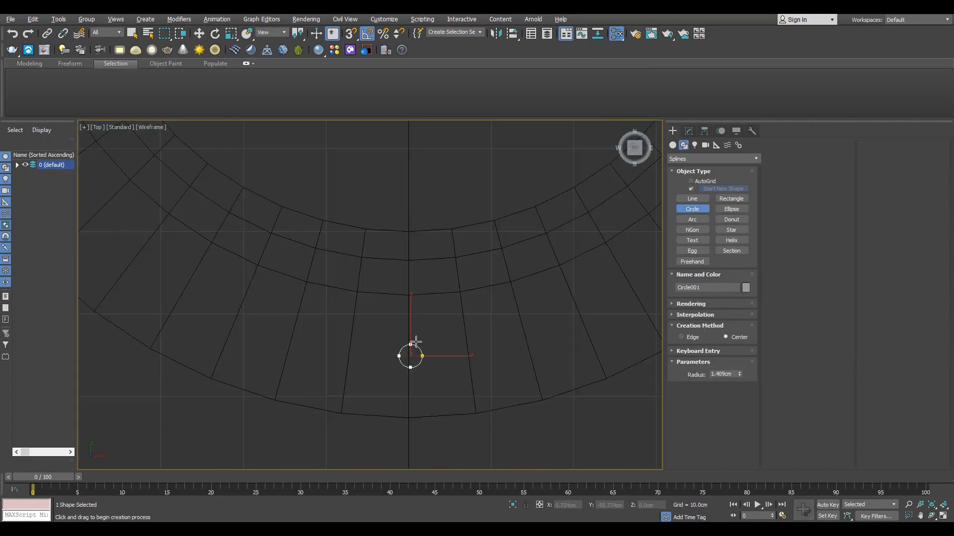
key(w)
scroll(421, 347, up, 1)
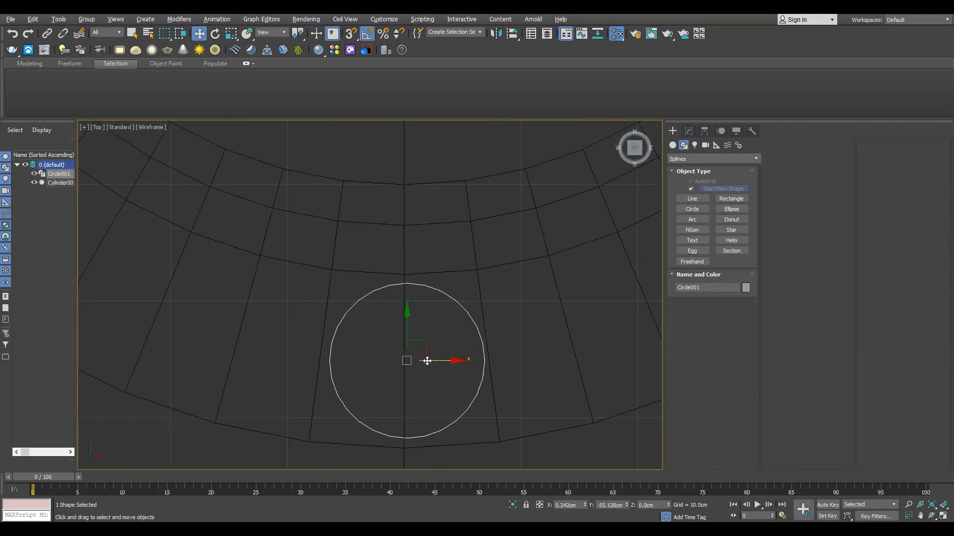
drag(439, 361, 405, 275)
key(s)
- Set the circle's interpolation steps to 1 to make it an octagon
click(689, 131)
click(695, 411)
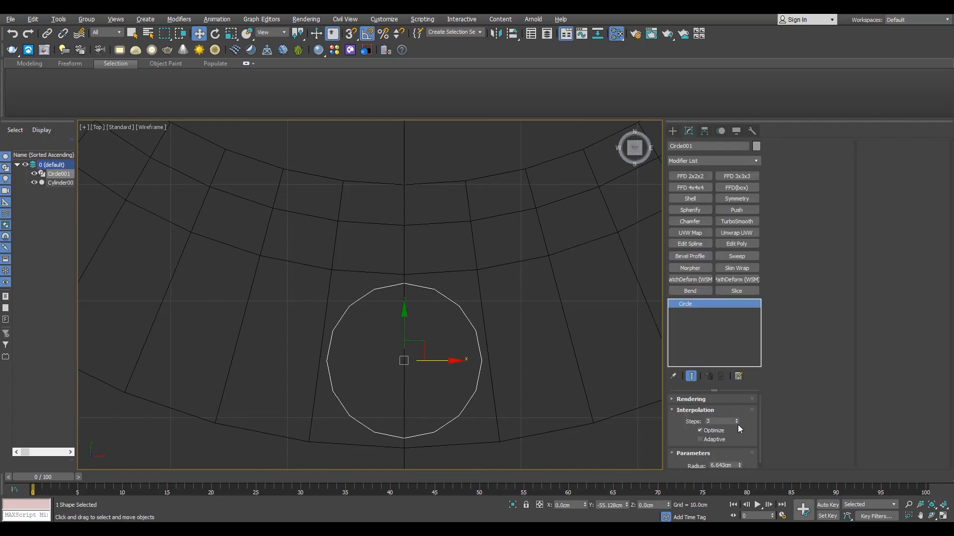
click(738, 424)
click(738, 424)
click(737, 424)
click(738, 419)
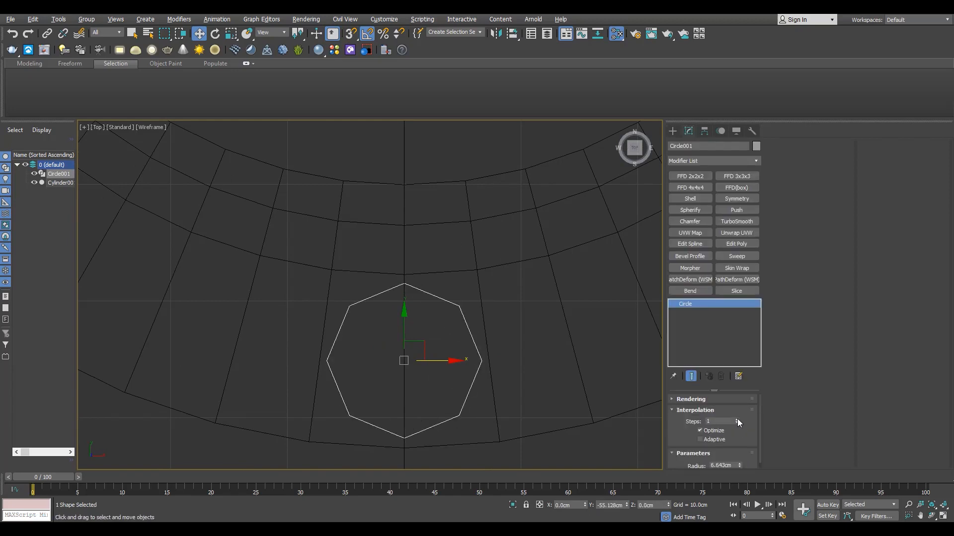
- With snapping on, cut the cylinder's sloped wall from the octagon's top point to its upper-right point and the nearby polygon corner
click(482, 315)
scroll(404, 298, up, 2)
key(1)
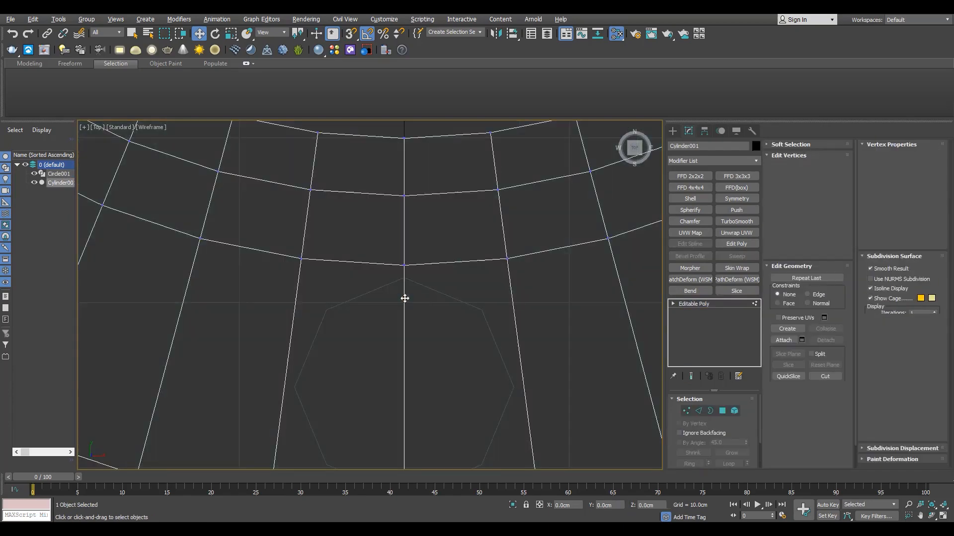
key(s)
key(alt+c)
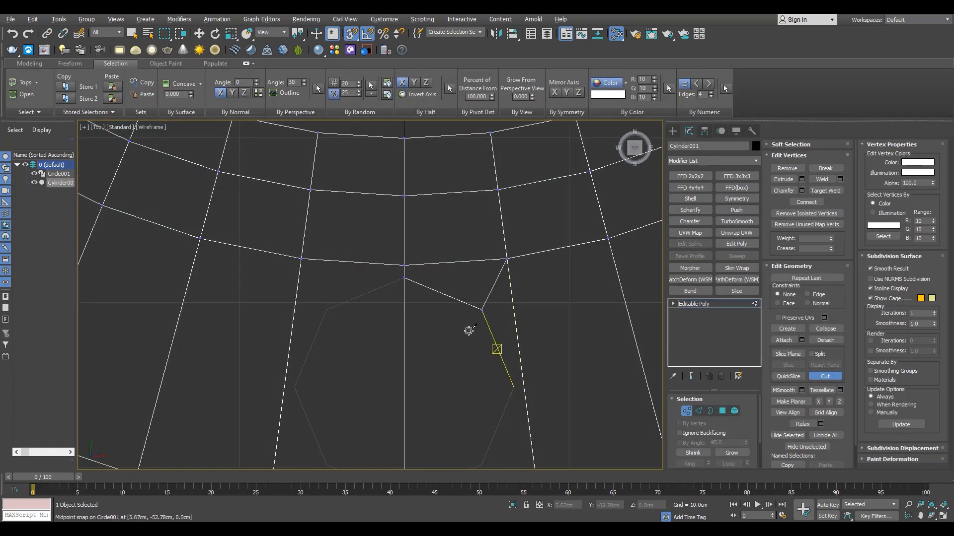
- Connect the sloped wall's edge ring to add a horizontal loop around the ring at mid-height
middle_drag(541, 387, 458, 327)
right_click(458, 327)
double_click(447, 323)
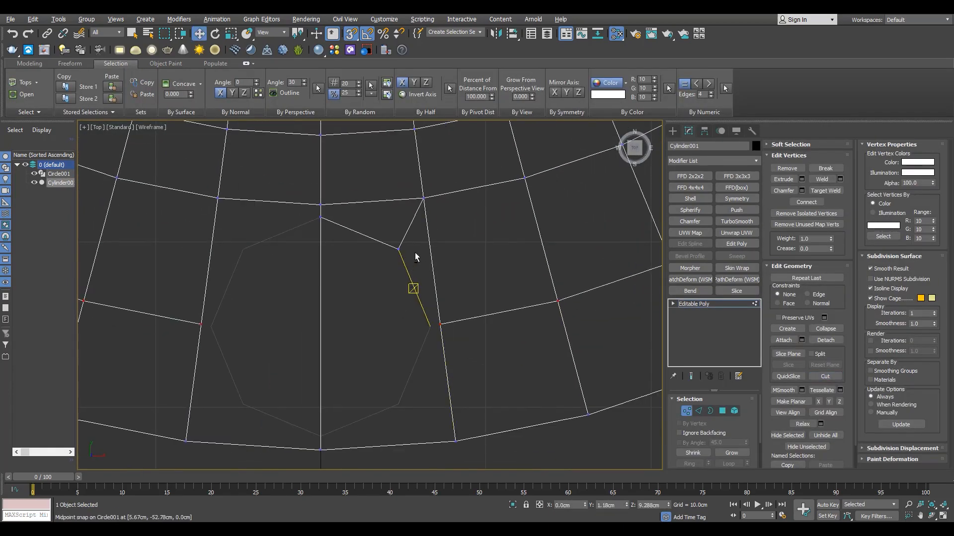
- Cut along the octagon's next segment to its rightmost point, link it to the new loop, and continue down to the slope's lower edge
key(alt+c)
click(398, 248)
middle_drag(430, 364, 450, 313)
key(s)
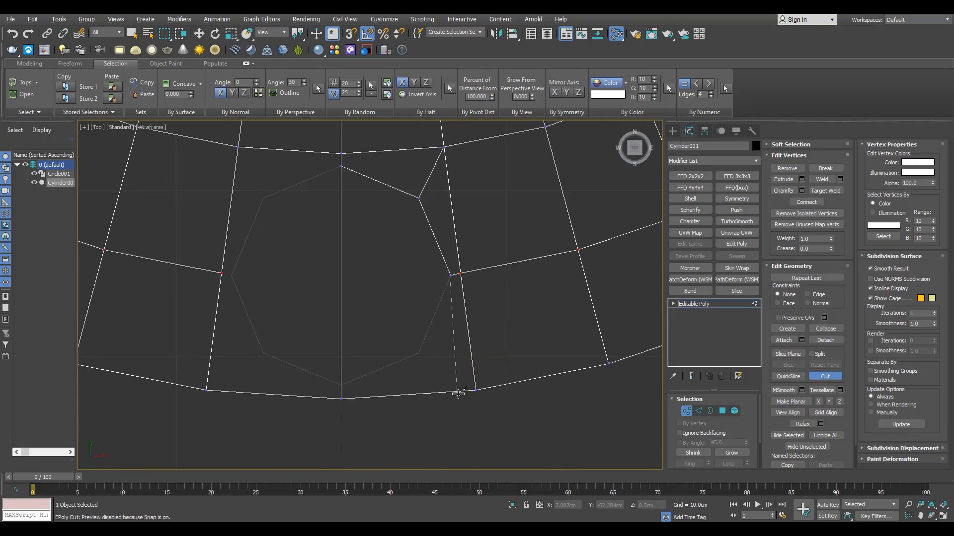
key(w)
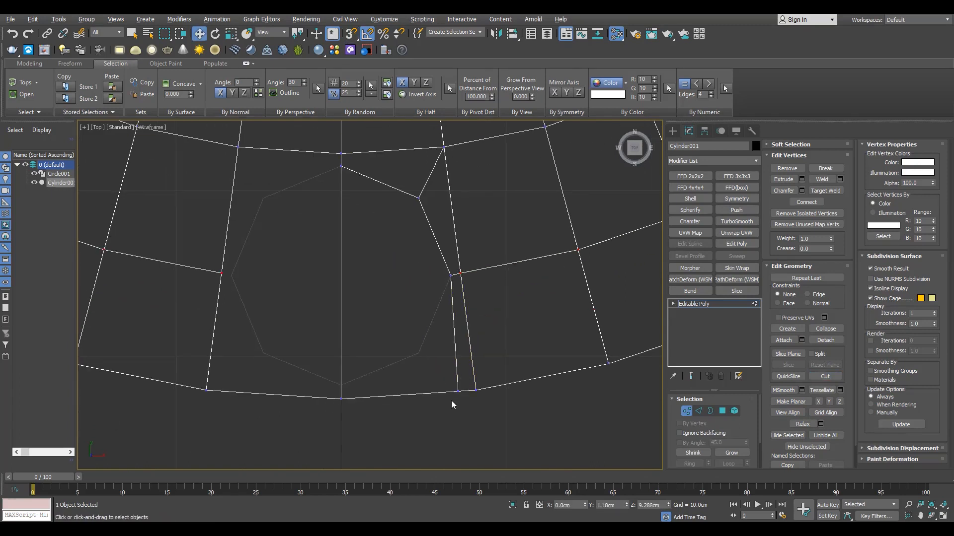
- Extend the cut from the slope's lower edge down through the skirt to its bottom edge
click(458, 391)
scroll(458, 391, up, 2)
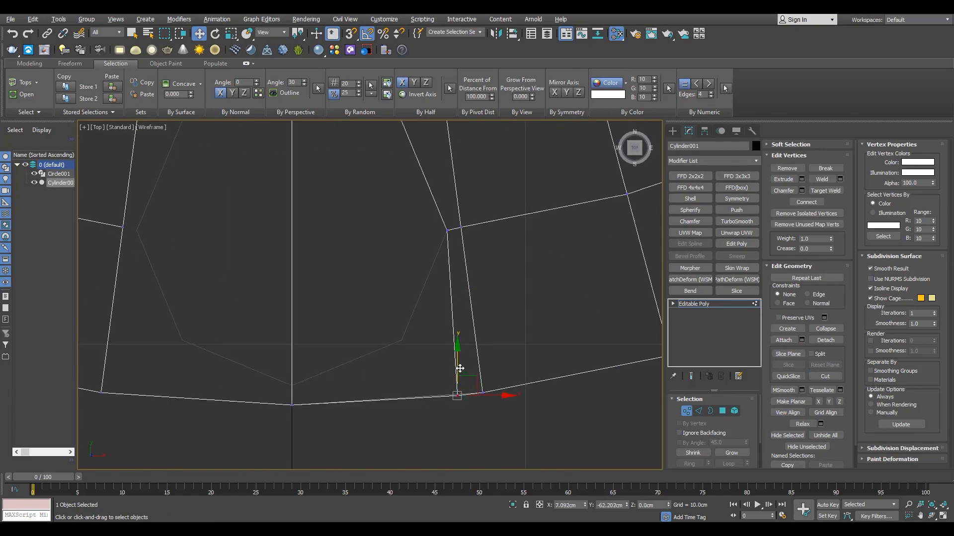
key(alt+w)
key(alt+w)
key(alt+c)
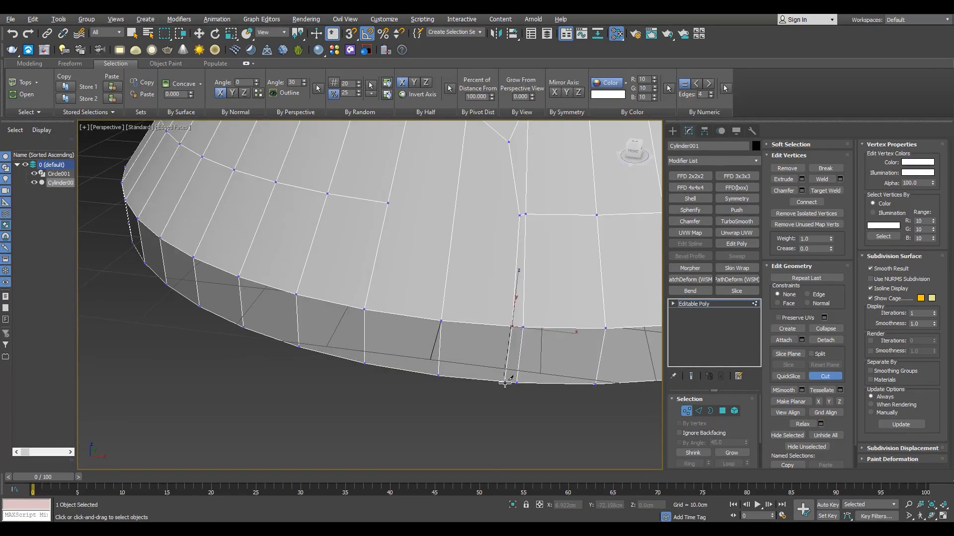
- Turn on the edge constraint and align the new skirt cut's bottom vertex with the vertex above it
key(w)
key(shift+x)
scroll(508, 381, up, 3)
key(alt+w)
key(alt+w)
scroll(404, 359, up, 2)
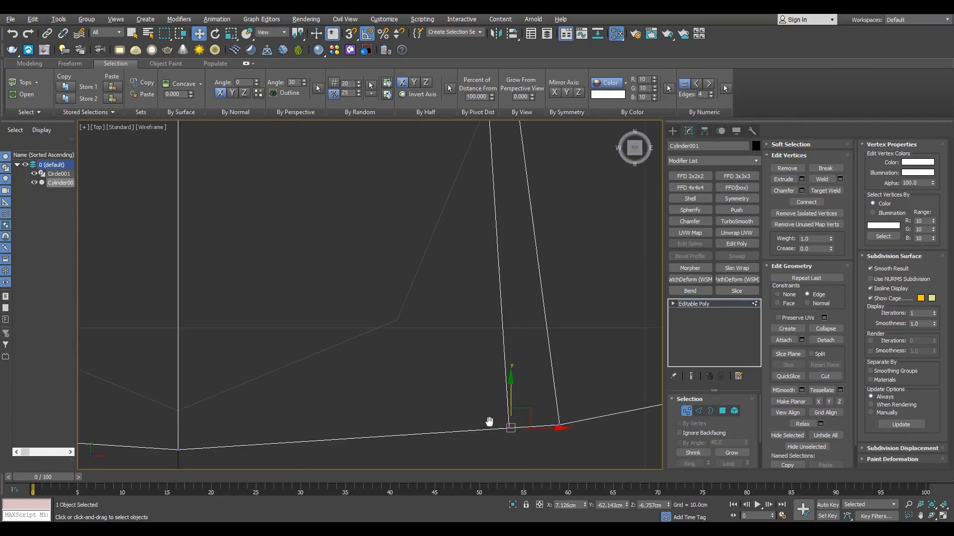
middle_drag(490, 421, 423, 384)
scroll(422, 385, up, 1)
drag(469, 382, 446, 333)
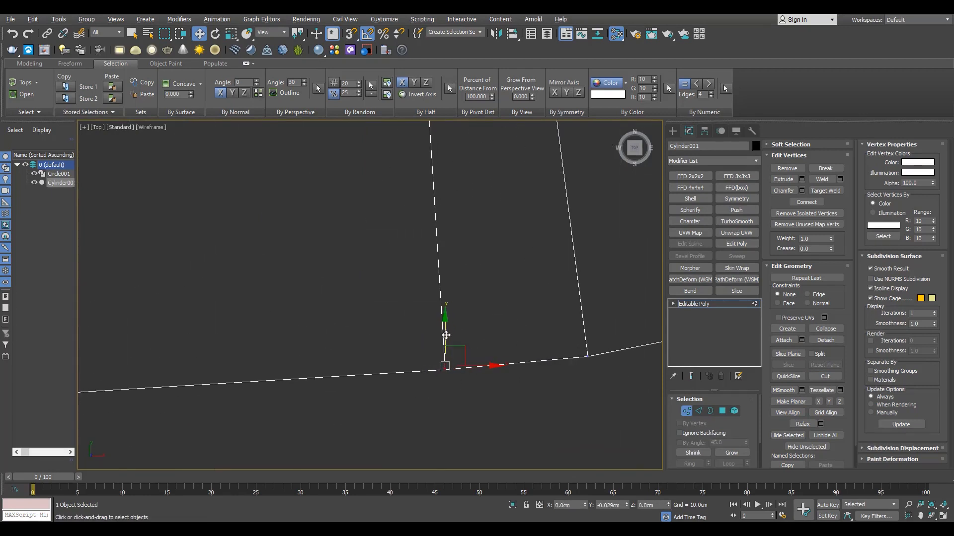
- Select the full front strip of polygons, adding the inner rim polygons above the cut wall and skirt
scroll(446, 335, down, 8)
key(4)
click(442, 309)
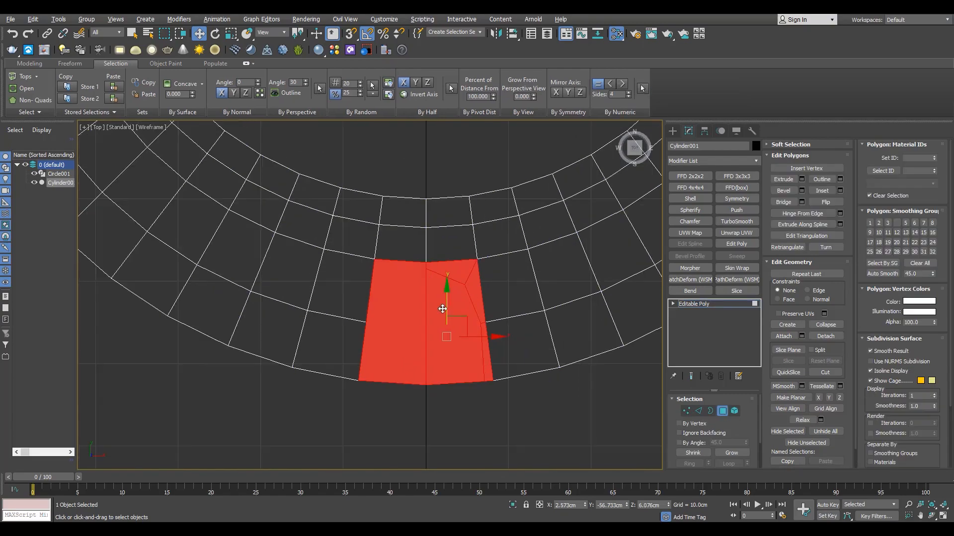
key(alt+w)
middle_click(502, 379)
key(alt+w)
scroll(500, 375, down, 4)
alt+middle_drag(441, 318, 469, 287)
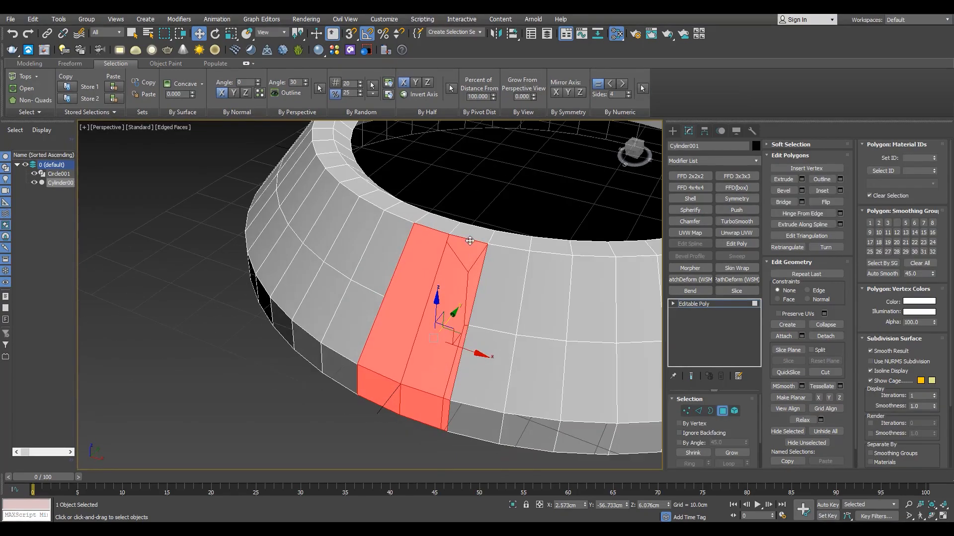
alt+middle_drag(470, 241, 358, 255)
ctrl+click(503, 335)
ctrl+click(520, 352)
ctrl+click(542, 336)
ctrl+click(524, 310)
alt+middle_drag(507, 321, 601, 318)
middle_drag(546, 342, 520, 299)
alt+middle_drag(520, 299, 462, 319)
- Try detaching the selected front strip as a separate object, and undo the detach
key(alt+d)
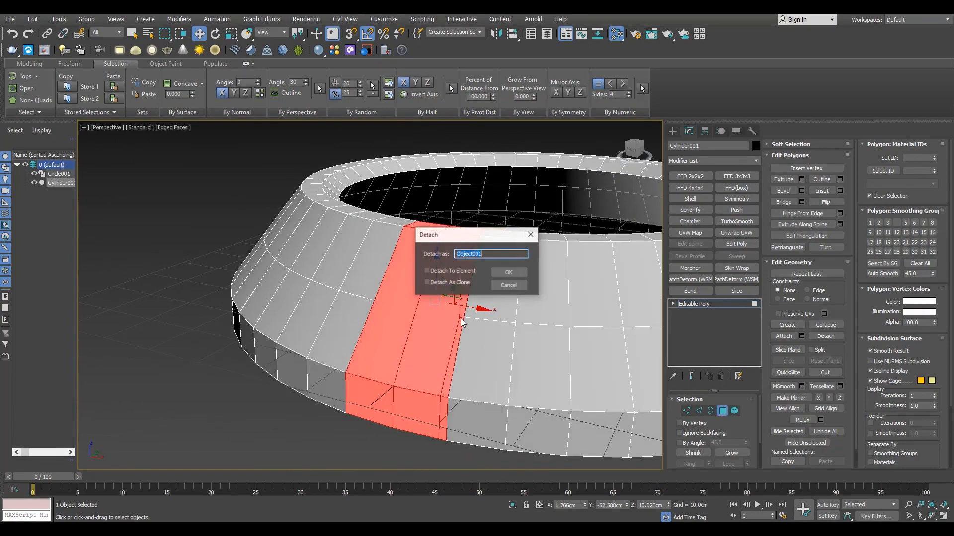
click(501, 273)
key(ctrl+z)
- Show the ring in wireframe and delete its bottom cap polygon
alt+middle_drag(430, 313, 416, 437)
scroll(500, 405, down, 4)
key(F3)
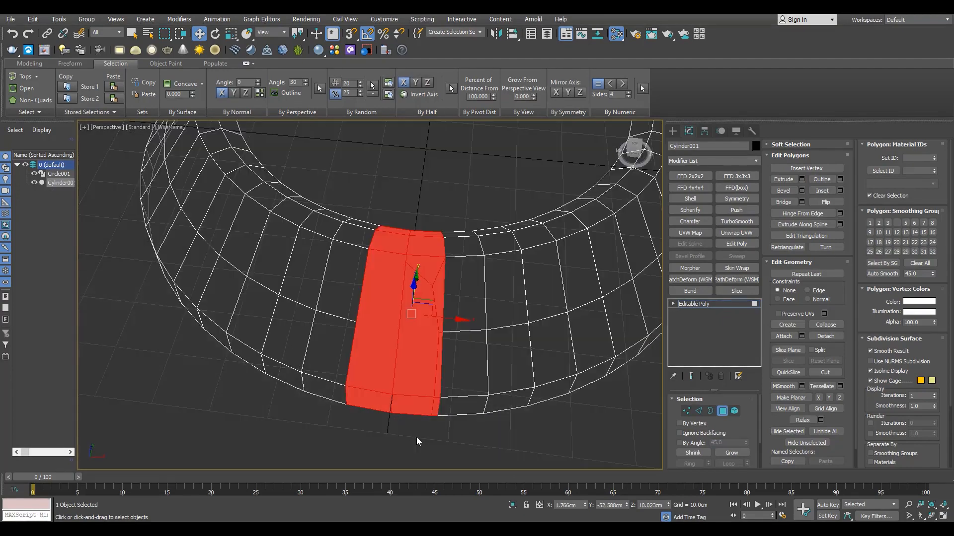
drag(455, 217, 472, 213)
alt+middle_drag(472, 214, 489, 214)
click(379, 187)
key(Delete)
- Split the vertical edge loops one column outside each side of the octagon area to separate the front segment
key(alt+w)
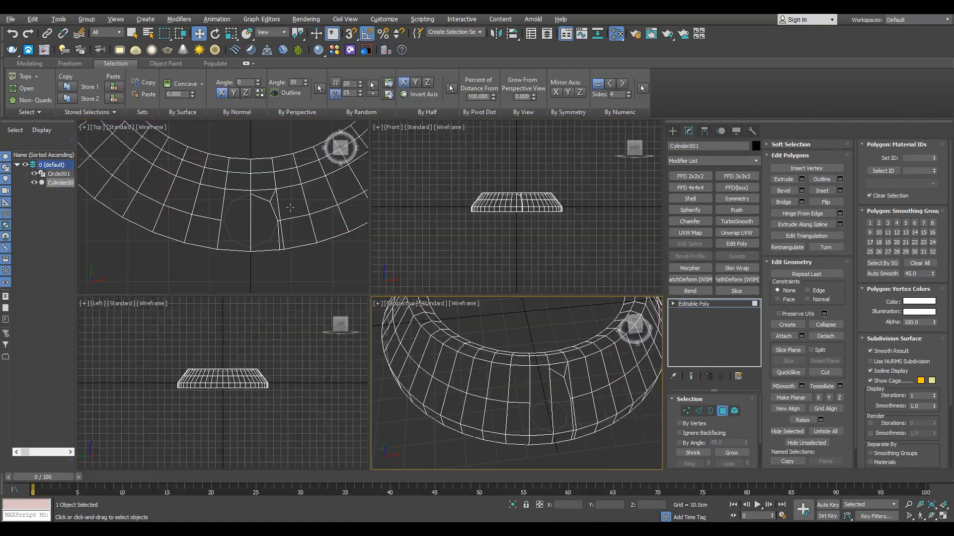
click(348, 209)
key(alt+w)
key(2)
double_click(505, 297)
ctrl+double_click(287, 280)
right_click(284, 280)
click(253, 315)
key(5)
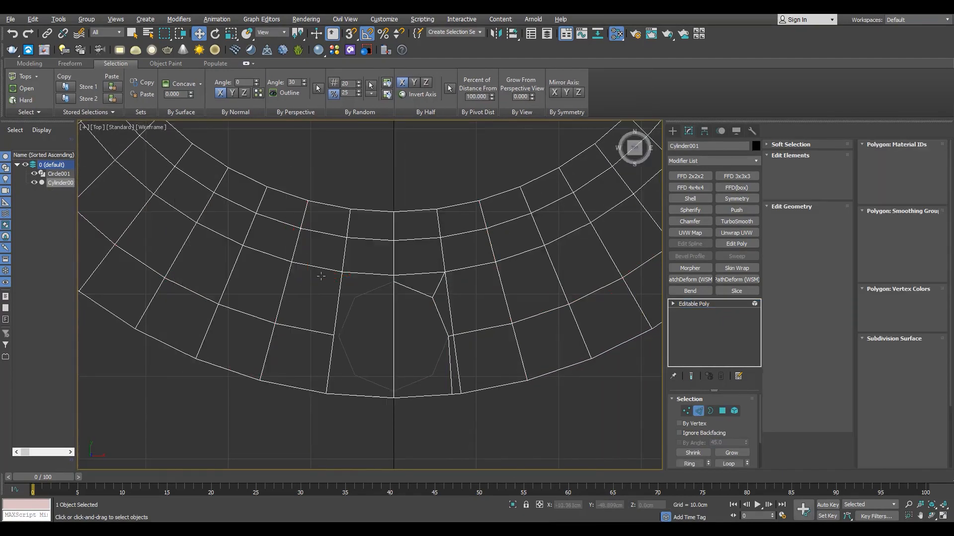
- Select the split front segment as an element and detach it as a clone named Object001
click(318, 298)
key(alt+w)
right_click(487, 385)
key(alt+w)
alt+middle_drag(487, 385, 432, 317)
key(alt+d)
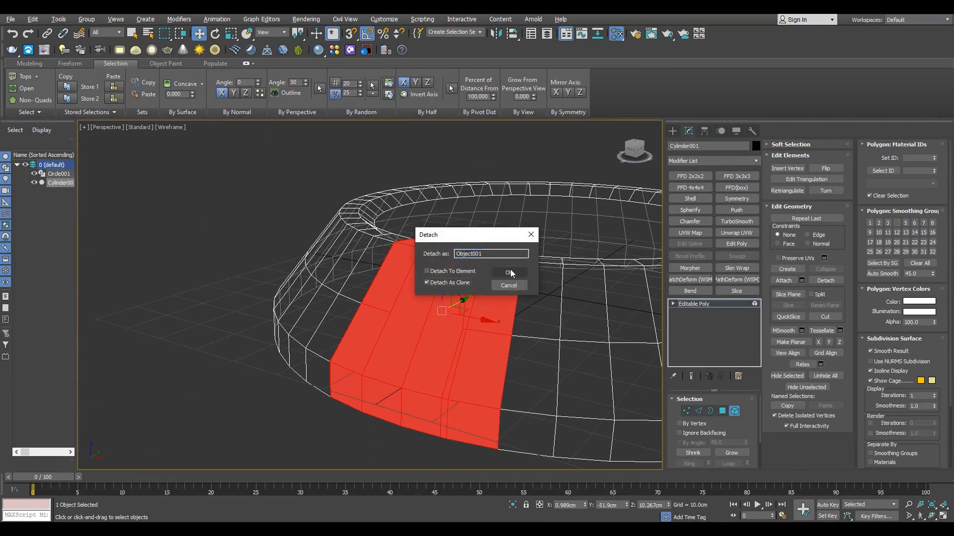
click(509, 272)
- Isolate the detached front segment and return the view to shaded display
key(5)
click(467, 284)
key(alt+q)
key(F3)
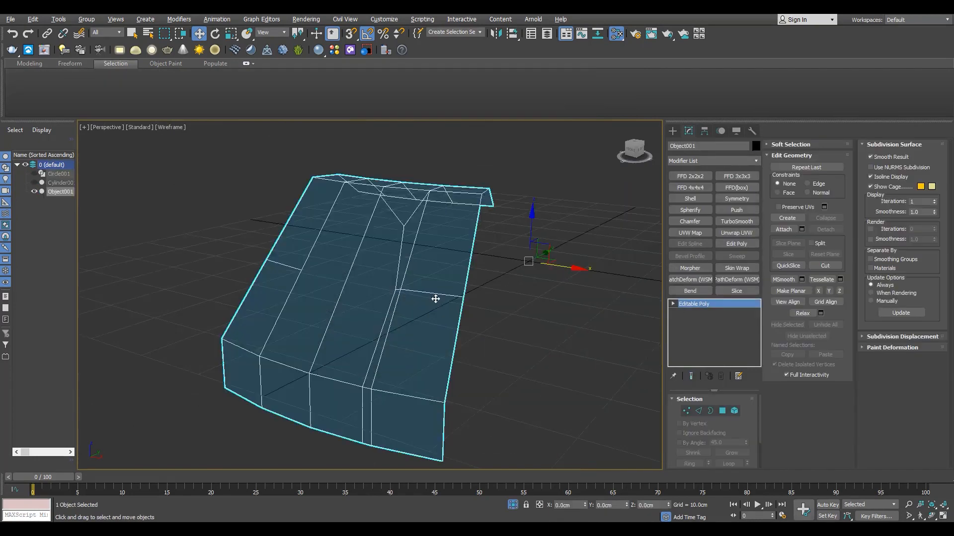
- Split the segment along its centre edge loop and delete the left half
key(2)
right_click(375, 221)
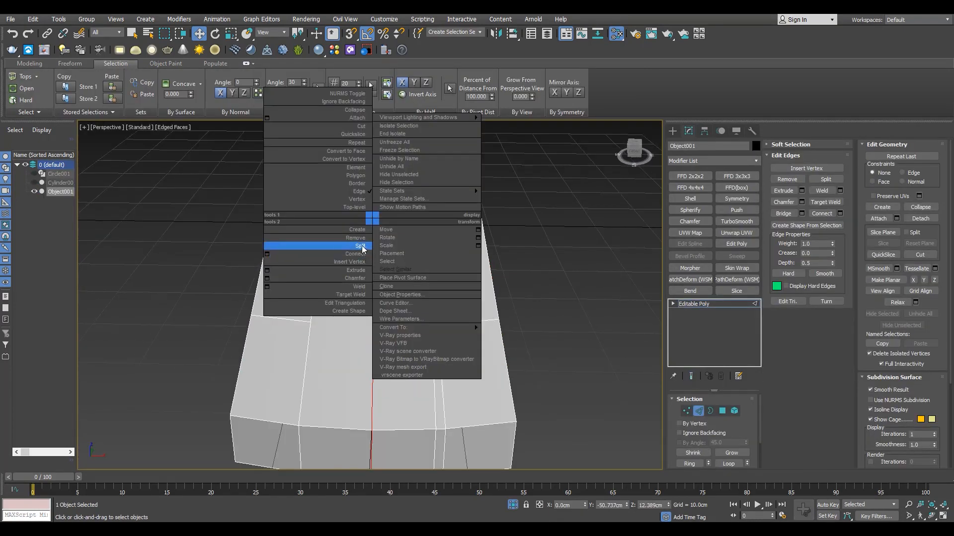
click(363, 246)
key(5)
click(342, 256)
key(Delete)
- Cut an edge from the octagon's side vertex to the segment's centre edge and delete the two polygons inside the opening
key(1)
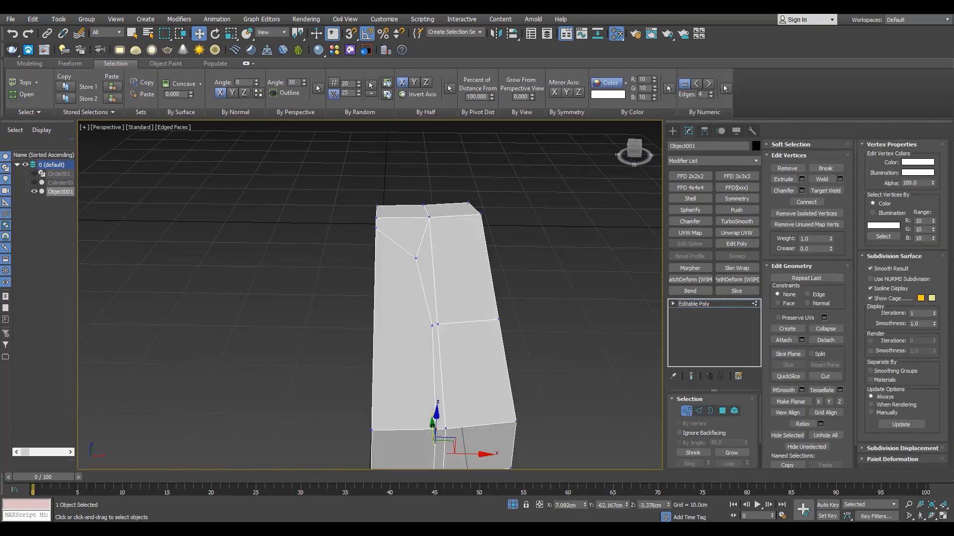
alt+middle_drag(280, 370, 462, 269)
key(alt+c)
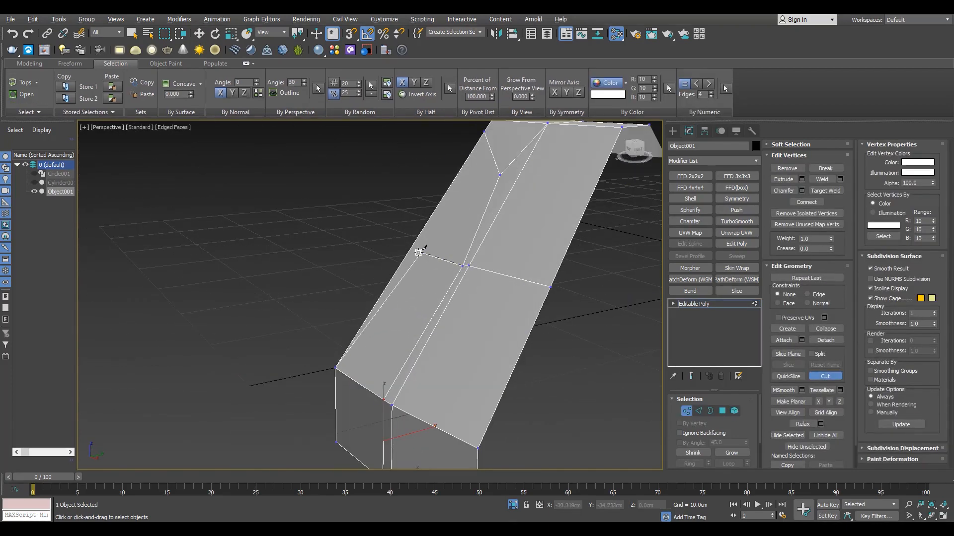
right_click(409, 276)
scroll(405, 278, down, 4)
key(4)
click(392, 239)
ctrl+click(387, 275)
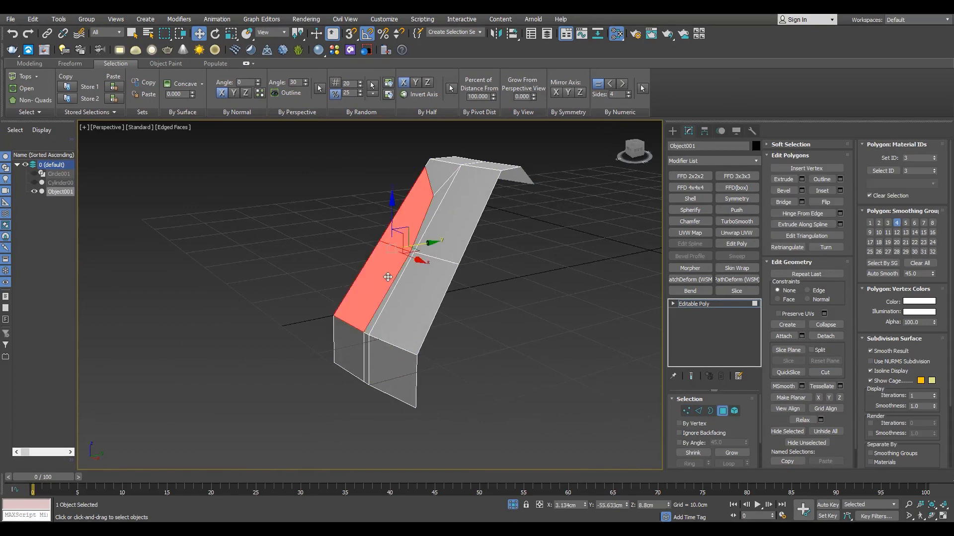
key(Delete)
key(2)
alt+middle_drag(428, 173, 436, 259)
shift+drag(432, 196, 433, 218)
key(ctrl+z)
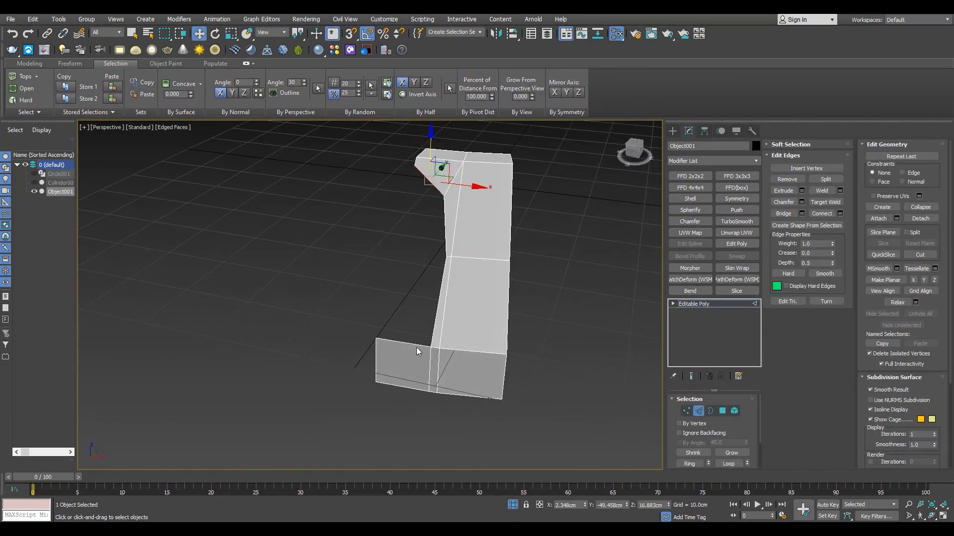
- Extrude the front wall's top edge inward as a floor and the opening's upper edge down as a wall
click(416, 346)
alt+middle_drag(416, 348, 455, 328)
shift+drag(375, 332, 294, 195)
key(s)
alt+middle_drag(296, 197, 326, 184)
click(310, 208)
key(s)
shift+drag(307, 164, 309, 233)
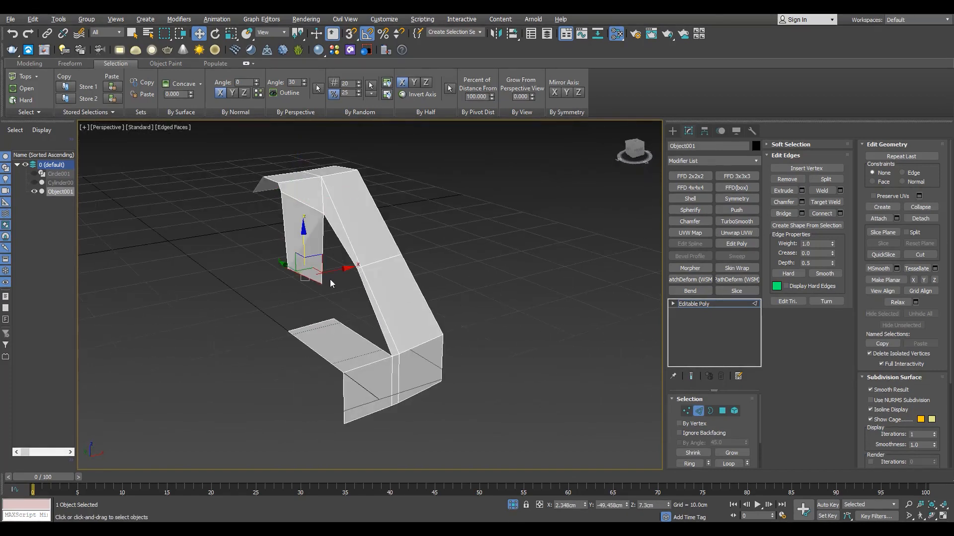
- Lower the bottom edge of the extruded back wall to floor level at Z 0 cm, checking it in the front view
alt+middle_drag(330, 284, 291, 281)
key(alt+w)
middle_click(512, 207)
key(alt+w)
scroll(376, 292, up, 5)
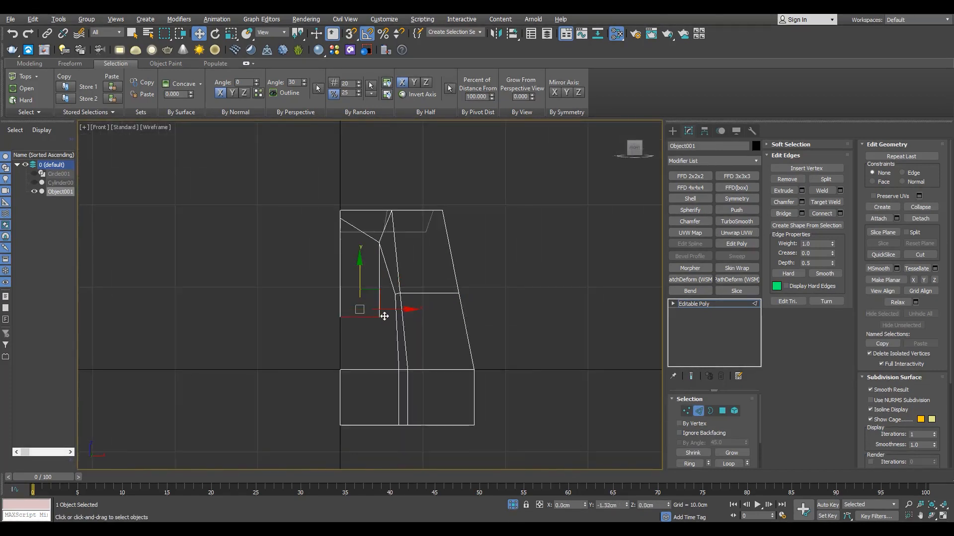
key(alt+w)
middle_click(442, 413)
key(alt+w)
mouse_move(435, 385)
alt+middle_down()
mouse_move(472, 333)
mouse_move(446, 378)
alt+middle_up()
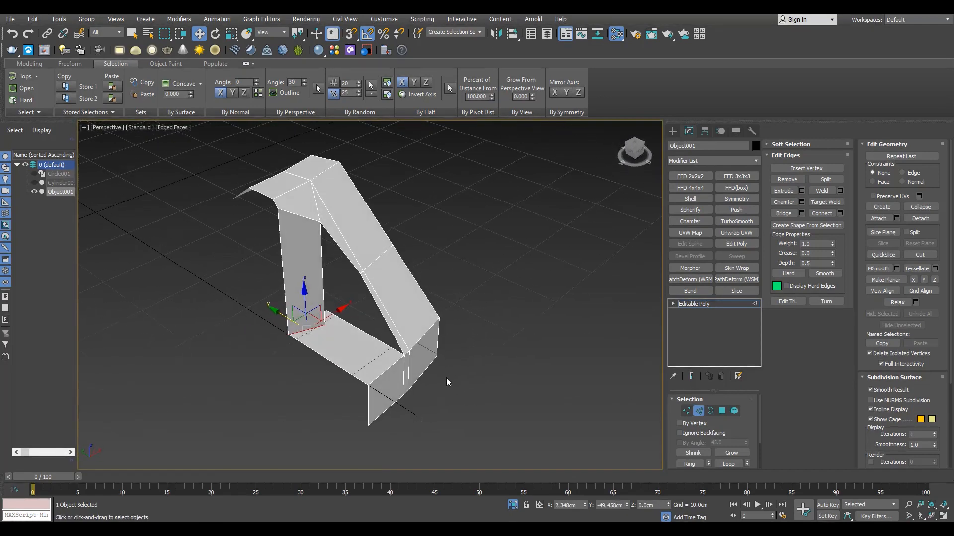
- Delete the vertices where the extruded floor and back wall meet, removing both panels
key(1)
drag(276, 376, 348, 294)
key(Delete)
- Extrude the opening's two upper edges down to Z 0 cm and bridge the back wall's bottom edge to the front wall's top edge
key(2)
click(332, 234)
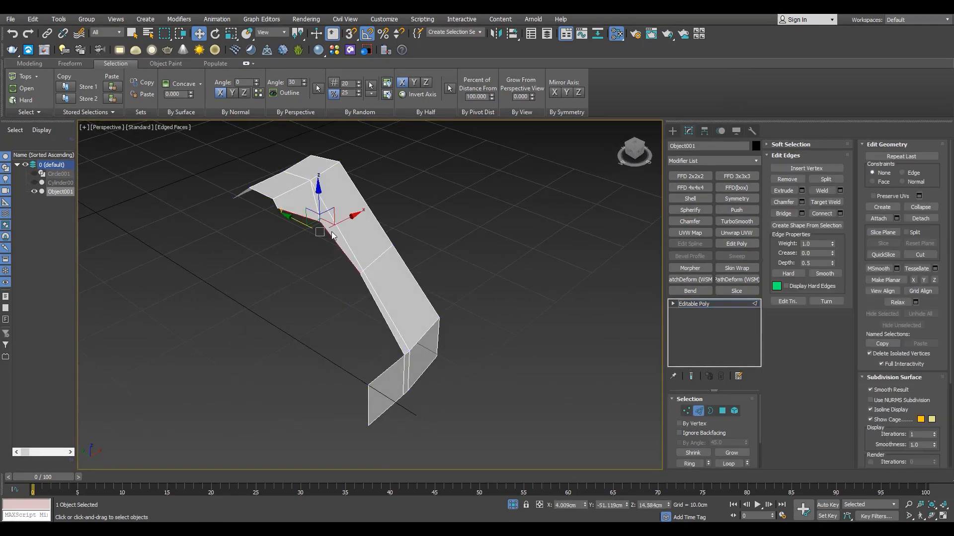
shift+drag(331, 228, 340, 342)
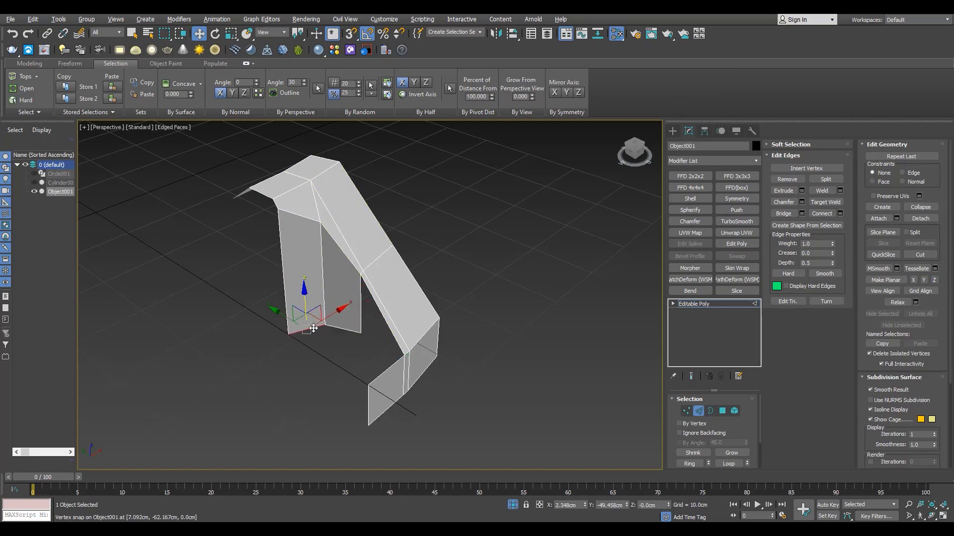
ctrl+click(389, 369)
click(783, 214)
- Connect an edge across the new floor and target weld its side vertex to the side wall's bottom corner
scroll(343, 342, up, 3)
alt+middle_drag(330, 351, 308, 342)
click(356, 341)
ctrl+click(372, 377)
key(ctrl+shift+e)
key(1)
key(ctrl+shift+w)
drag(368, 356, 379, 350)
alt+middle_drag(379, 350, 312, 345)
- Cap the open border left beside the floor and the side wall
key(3)
click(385, 332)
key(alt+p)
key(t)
key(p)
alt+middle_drag(483, 371, 489, 313)
alt+middle_drag(366, 347, 437, 375)
click(438, 376)
scroll(368, 298, up, 3)
alt+middle_drag(368, 299, 383, 343)
key(1)
click(323, 296)
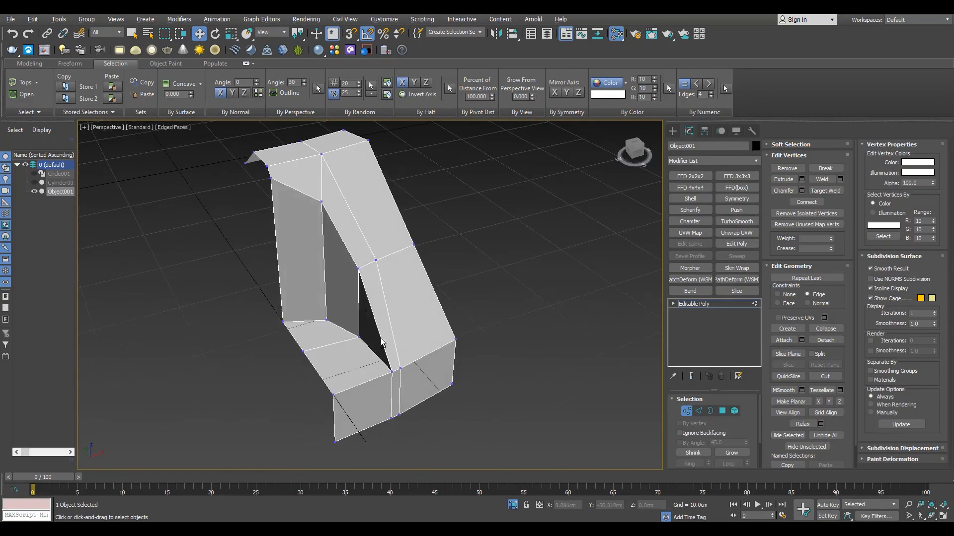
- Mirror the half segment with a Symmetry modifier on the X axis
key(2)
click(736, 198)
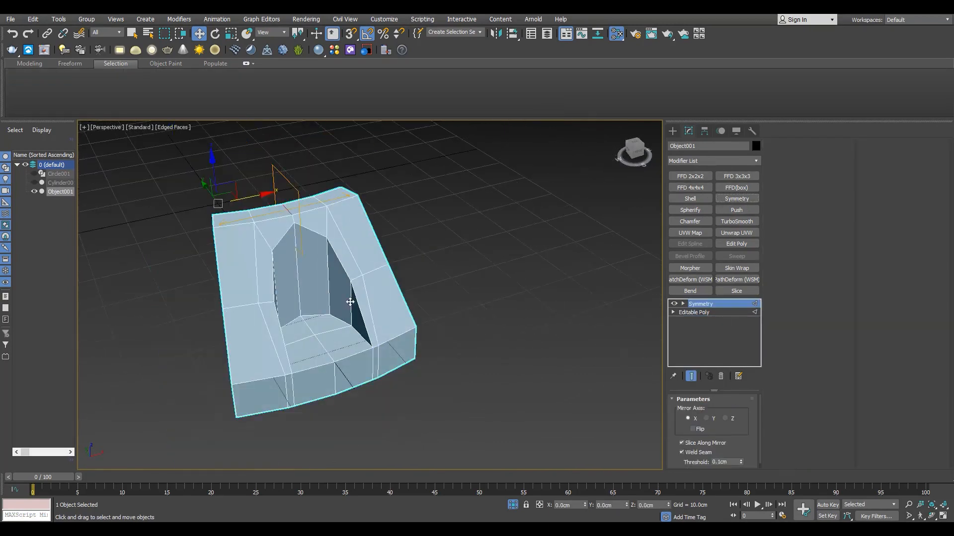
alt+middle_drag(308, 298, 397, 343)
- Try a chamfer on the edges around the opening and floor of the base mesh, starting from 1.0 cm
click(705, 313)
ctrl+click(345, 322)
scroll(422, 372, up, 3)
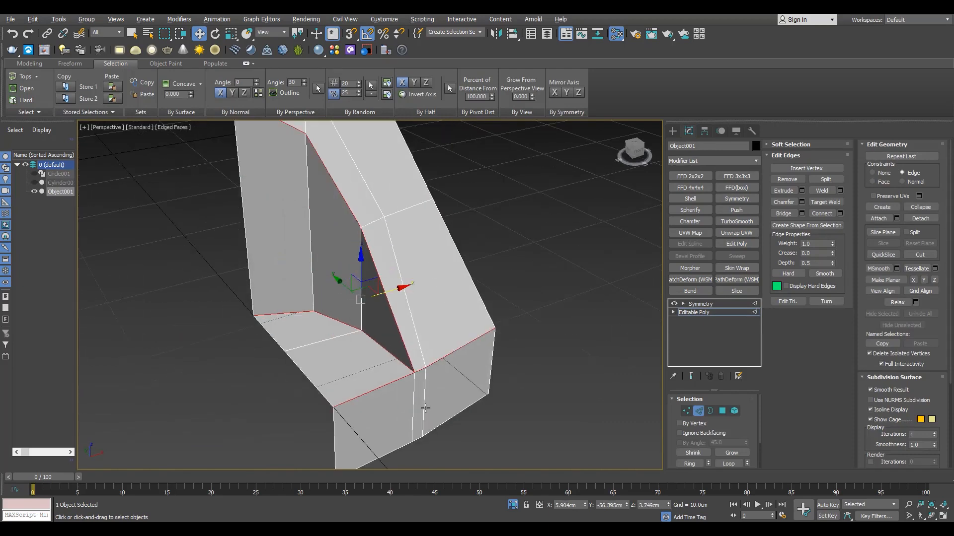
middle_drag(425, 408, 419, 360)
scroll(448, 299, up, 2)
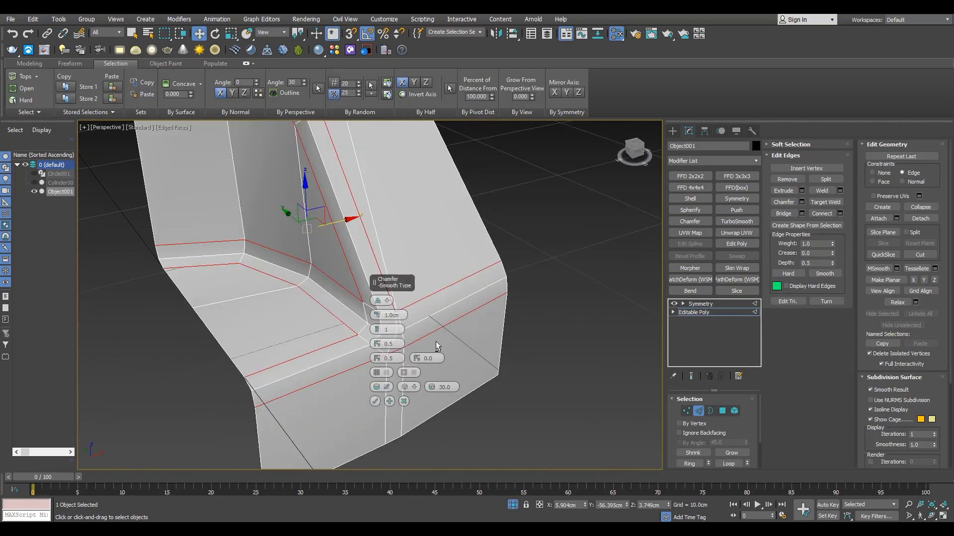
alt+click(432, 315)
middle_drag(432, 316, 240, 327)
alt+click(193, 341)
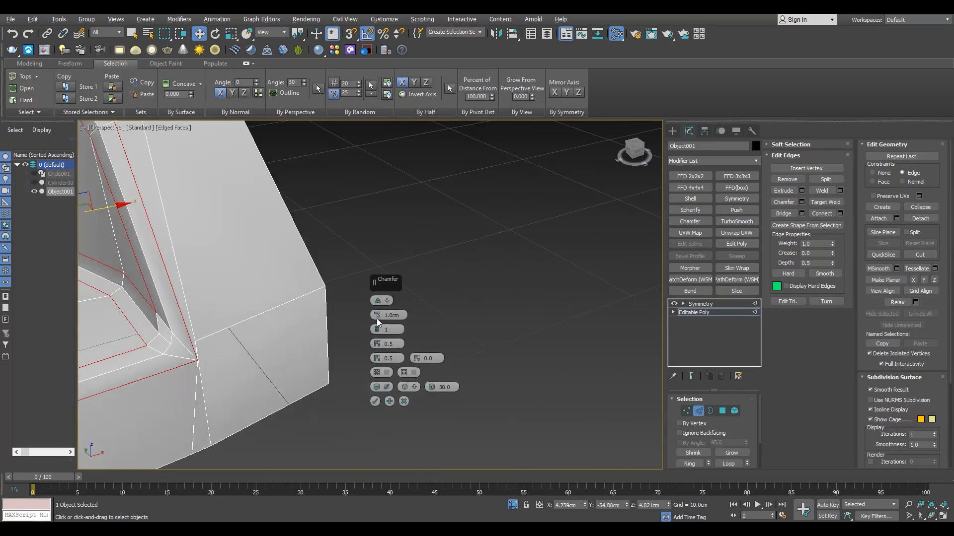
drag(377, 321, 379, 335)
click(404, 401)
- Connect the front wall's vertical edges with a horizontal loop and chamfer that loop by 1.677 cm with one segment
scroll(385, 355, down, 3)
click(306, 349)
key(alt+r)
alt+middle_drag(306, 348, 237, 348)
scroll(263, 353, up, 2)
click(271, 346)
key(ctrl+z)
click(271, 348)
right_click(271, 349)
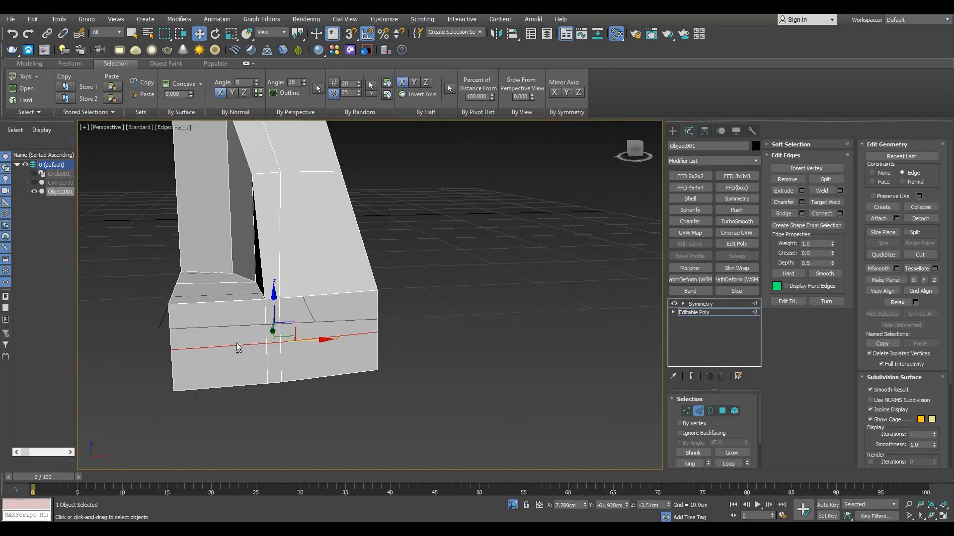
click(802, 202)
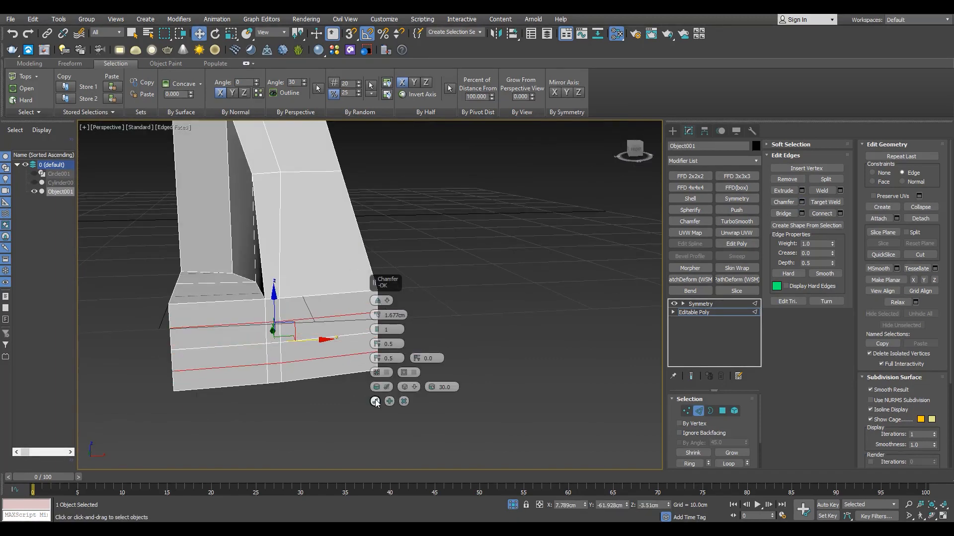
click(375, 403)
- Select the opening and floor edges, and move the front wall's vertical vertex column outward from the opening corner in the top view
alt+middle_drag(375, 402, 249, 293)
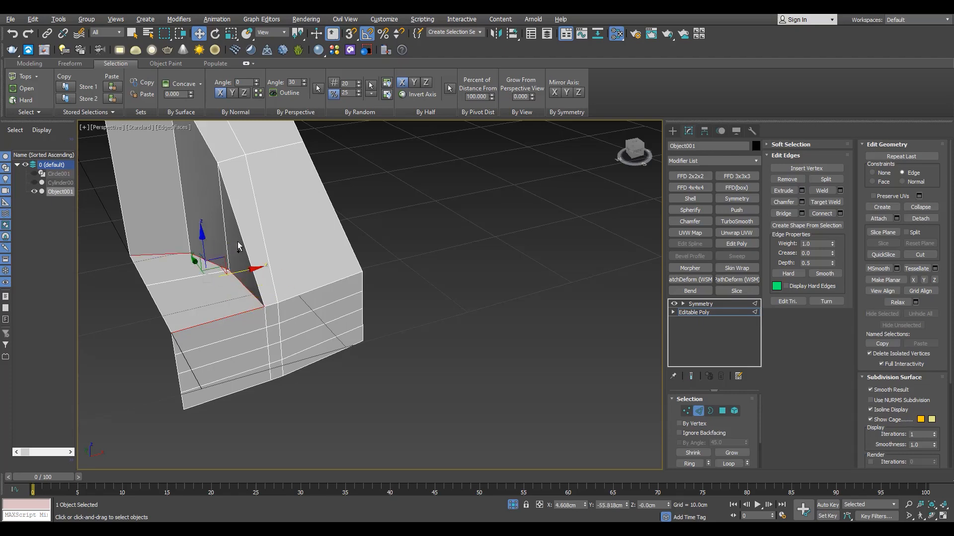
ctrl+click(242, 243)
scroll(243, 246, down, 5)
scroll(244, 248, up, 3)
alt+middle_drag(243, 248, 260, 328)
key(t)
scroll(461, 399, up, 5)
key(1)
drag(451, 397, 520, 362)
key(p)
alt+middle_drag(477, 380, 299, 272)
key(t)
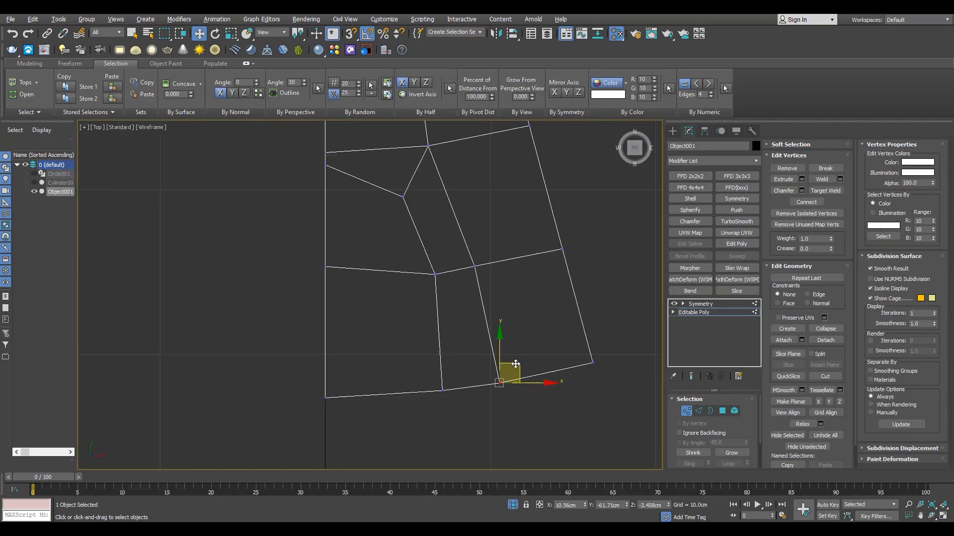
key(p)
alt+middle_drag(515, 364, 355, 290)
- Try chamfering the selected opening and floor edges by 0.76 cm and undo it
key(2)
scroll(338, 317, up, 3)
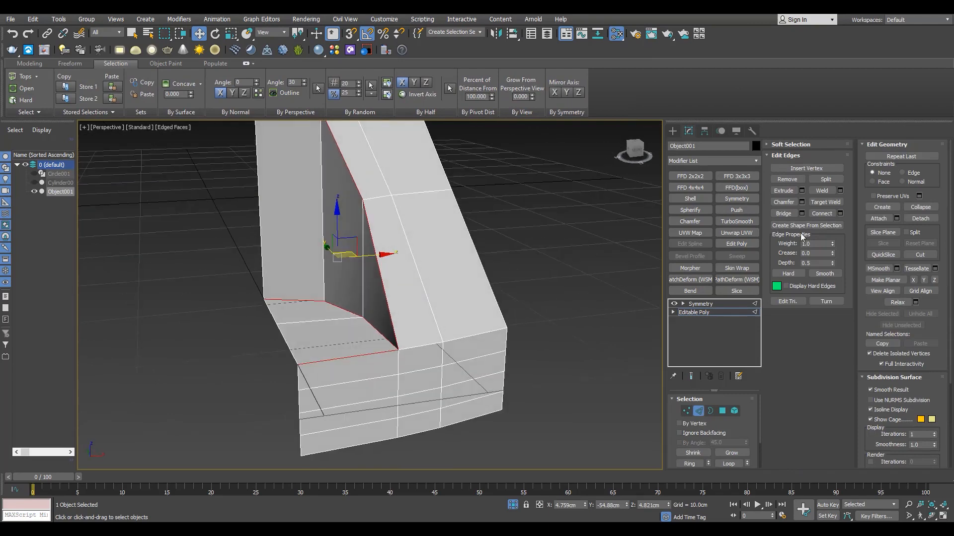
drag(378, 316, 382, 343)
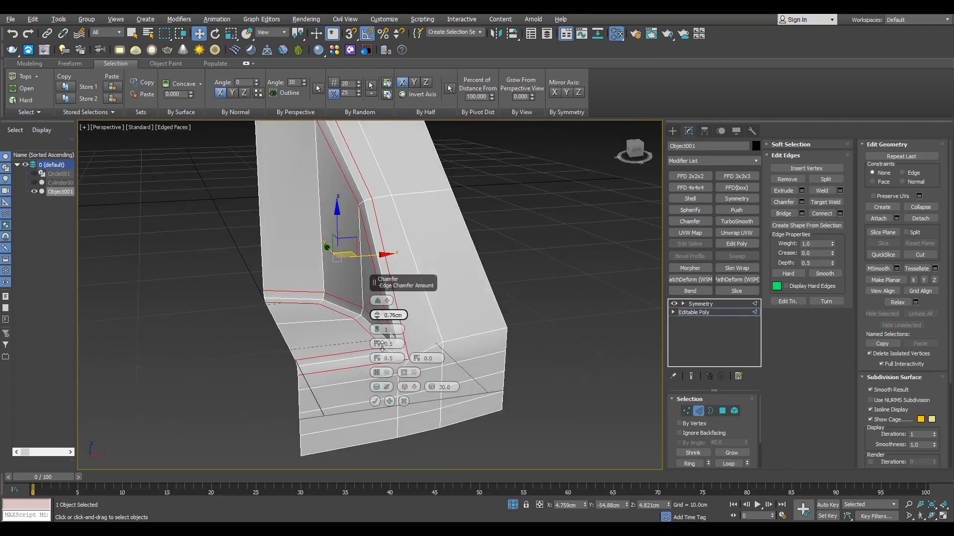
click(375, 401)
alt+middle_drag(422, 387, 380, 360)
scroll(404, 373, up, 3)
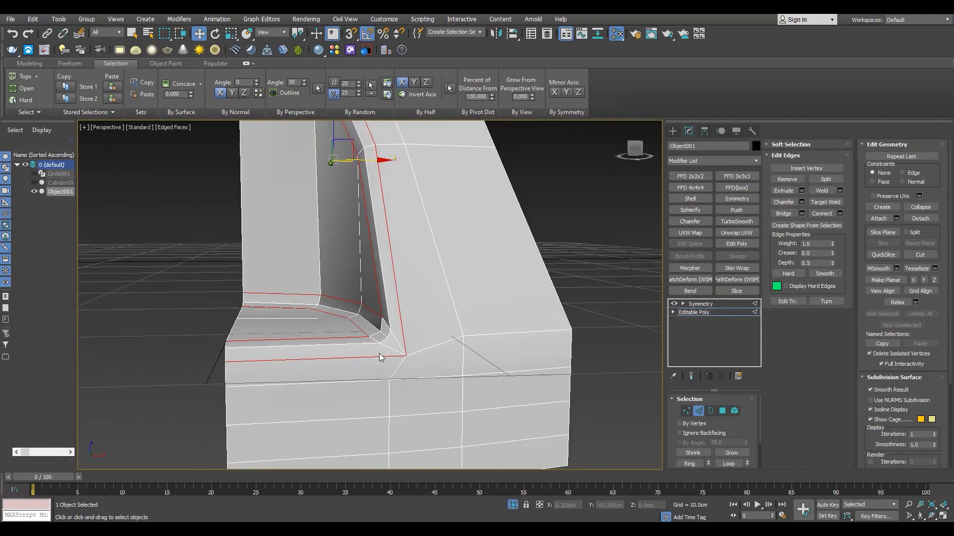
key(ctrl+z)
- Chamfer the opening and floor edges with one segment and an amount smaller than 0.76 cm
key(1)
key(2)
click(801, 202)
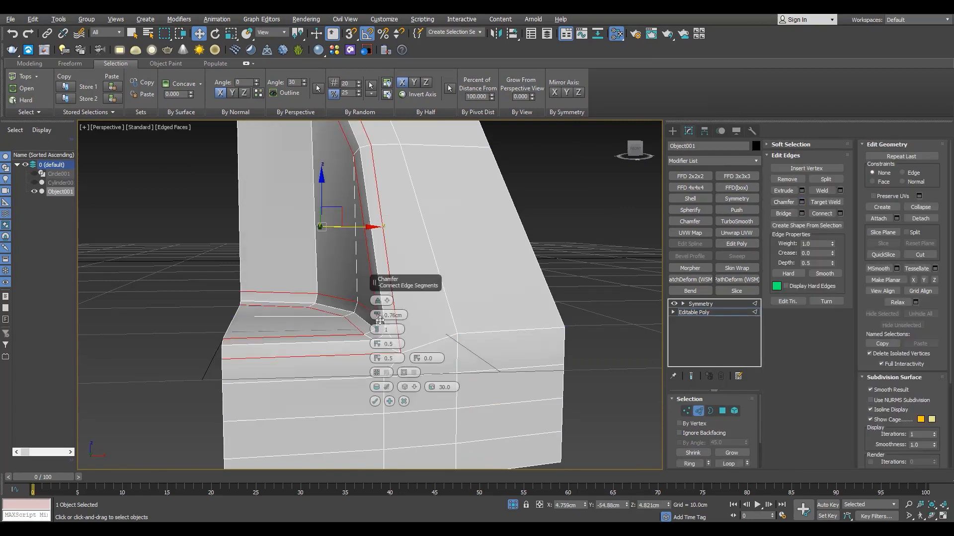
drag(380, 320, 380, 330)
click(375, 401)
- Connect the chamfer's corner vertex to the front wall's outer column and cut another edge from the chamfer to the column's top vertex
key(1)
scroll(391, 356, up, 2)
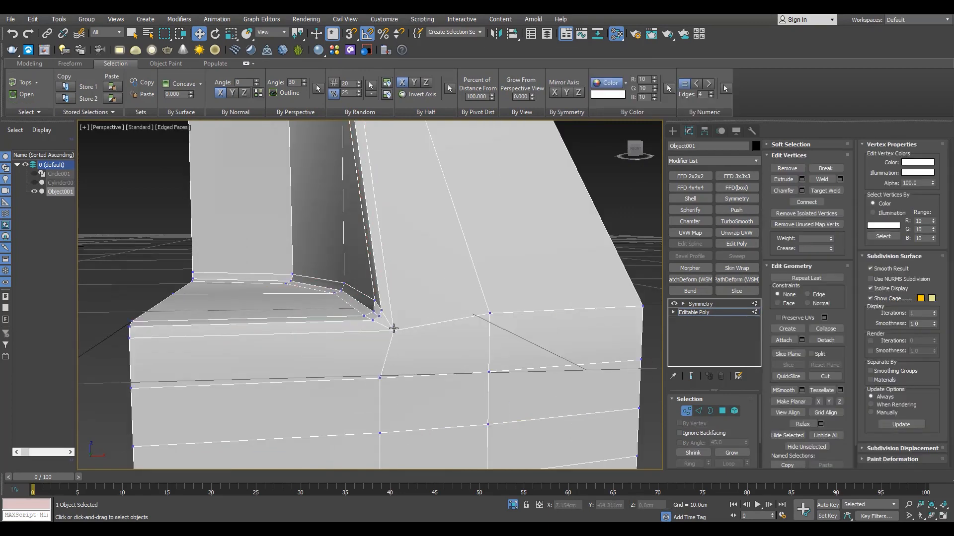
ctrl+click(488, 374)
key(ctrl+shift+e)
alt+middle_drag(487, 372, 485, 396)
key(alt+c)
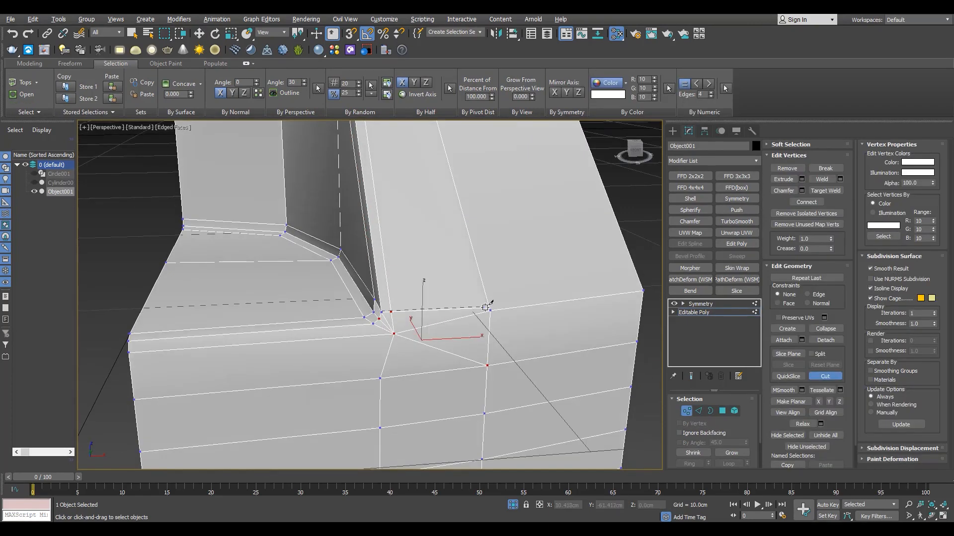
right_click(395, 390)
- Remove the surplus edges around the chamfer's corner vertex to leave clean corner faces
key(F3)
click(380, 379)
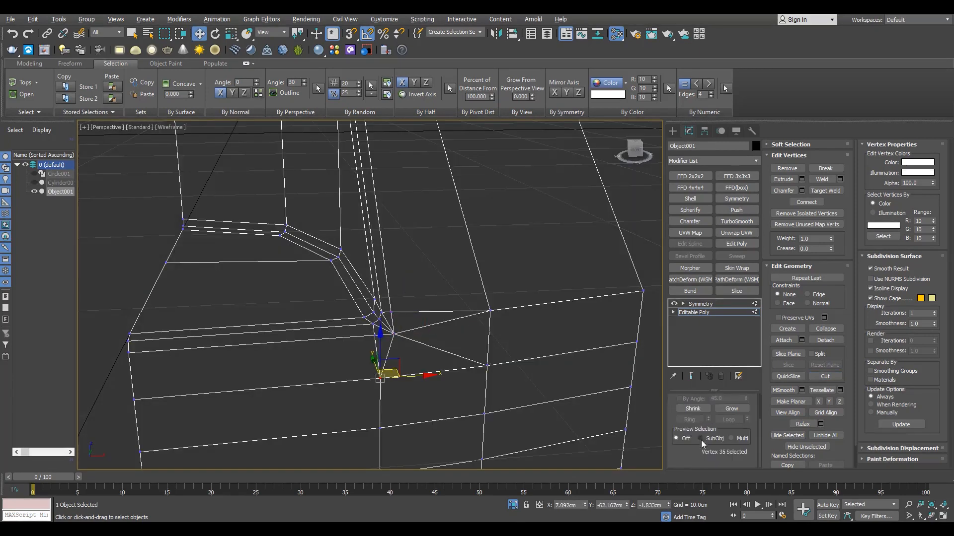
scroll(388, 312, up, 2)
key(2)
click(388, 328)
ctrl+click(375, 334)
ctrl+click(412, 340)
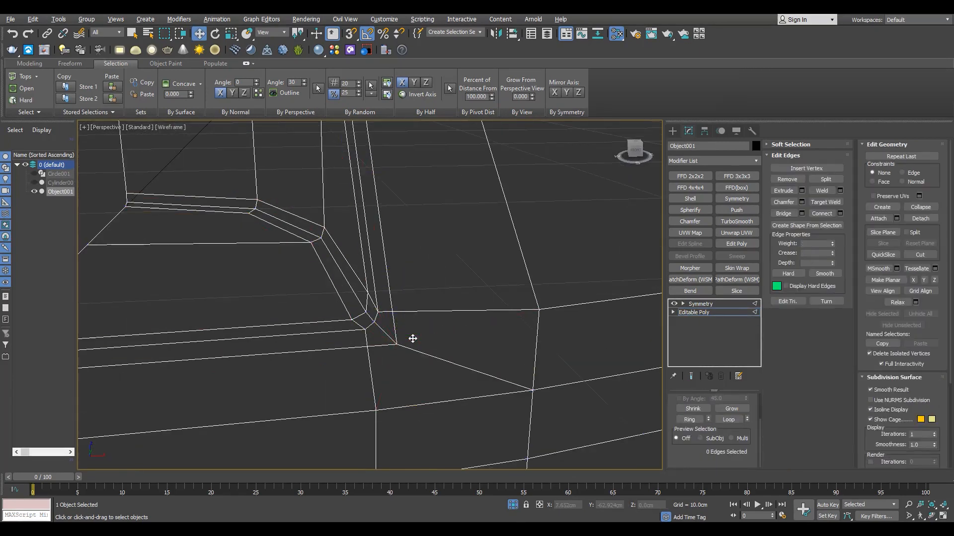
- Reposition the chamfer's outer corner vertex closer to the opening corner
key(1)
click(378, 311)
key(F3)
alt+middle_drag(380, 305, 422, 278)
key(shift+x)
mouse_move(367, 299)
mouse_down()
mouse_move(354, 282)
mouse_move(375, 270)
mouse_up()
key(ctrl+z)
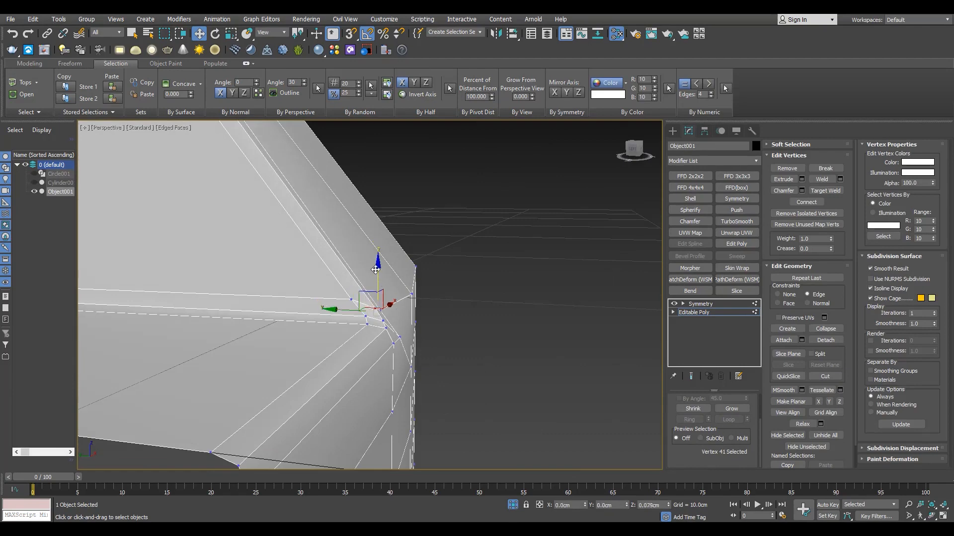
alt+middle_drag(376, 270, 343, 330)
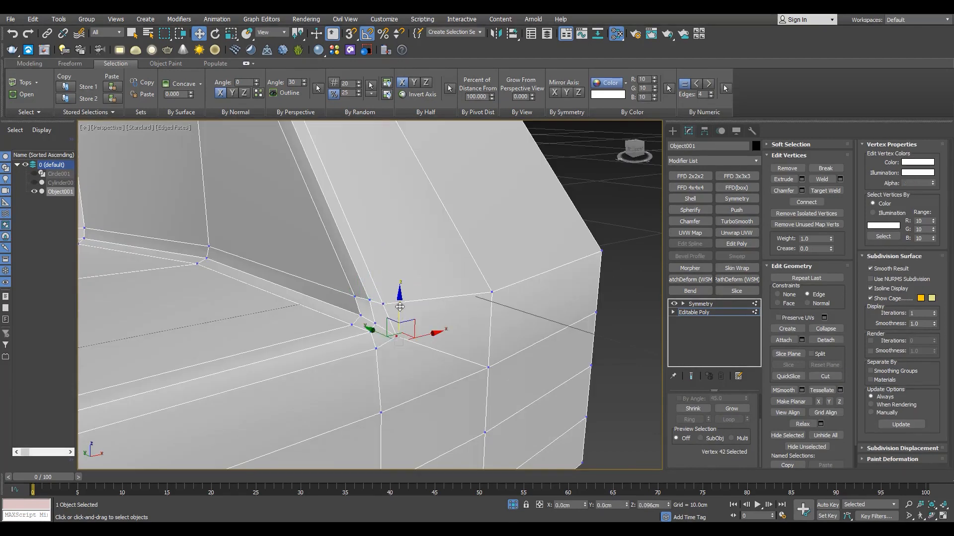
drag(400, 307, 379, 321)
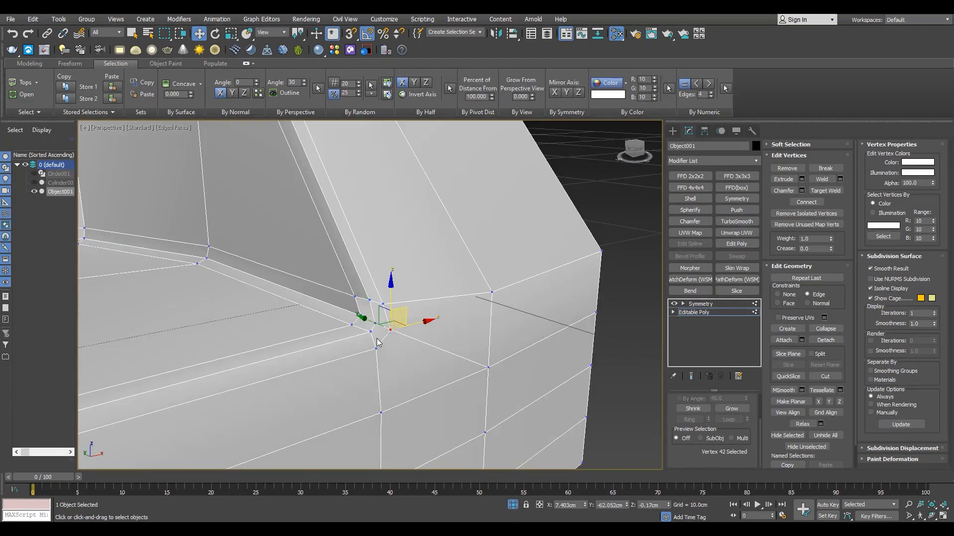
- Adjust the neighbouring chamfer corner vertices along their edges to even out the corner spacing
click(371, 332)
alt+middle_drag(372, 333, 359, 354)
scroll(378, 343, up, 3)
drag(391, 341, 381, 343)
drag(392, 378, 387, 379)
- Preview the mirrored segment with TurboSmooth and edged faces hidden, and undo the TurboSmooth
scroll(378, 378, down, 4)
mouse_move(378, 377)
alt+middle_down()
mouse_move(355, 355)
mouse_move(378, 370)
alt+middle_up()
click(701, 304)
key(F4)
click(737, 222)
alt+middle_drag(422, 318, 422, 412)
key(F4)
key(ctrl+z)
- Examine the front vertices of the base mesh in the top wireframe view
key(t)
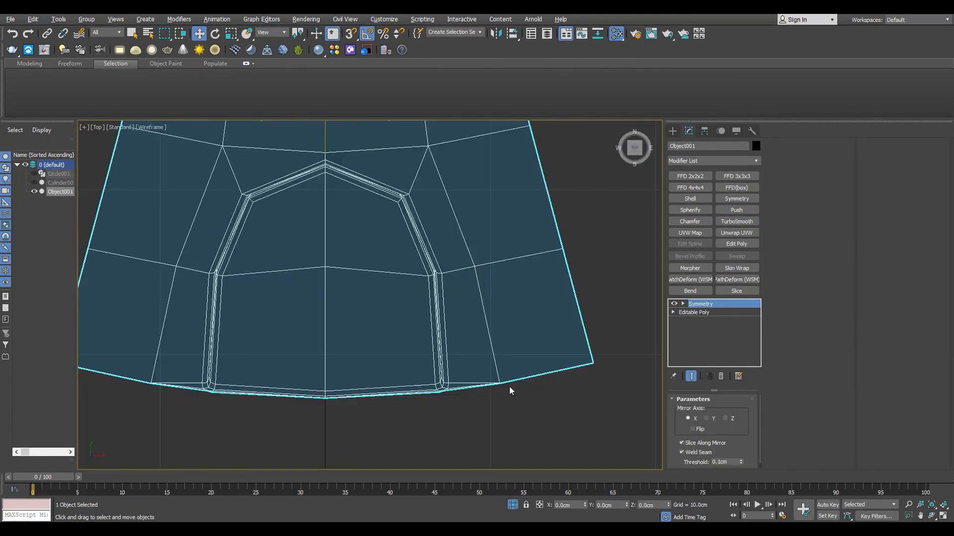
key(F3)
scroll(509, 387, up, 3)
click(697, 313)
key(1)
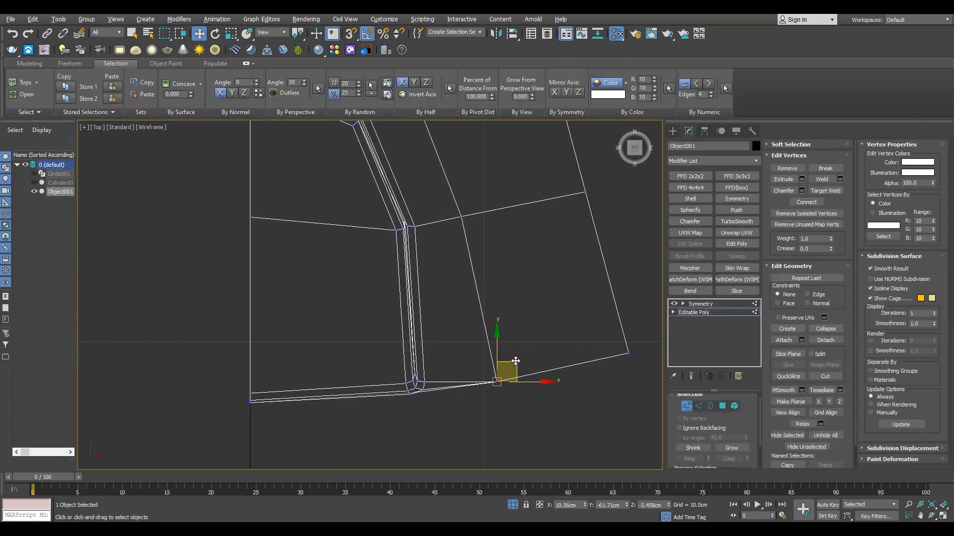
- Chamfer the bend edge loops along the segment's top rim with one segment and a reduced amount
key(alt+w)
middle_click(405, 320)
key(alt+w)
alt+middle_drag(405, 322, 283, 288)
scroll(406, 370, down, 3)
key(2)
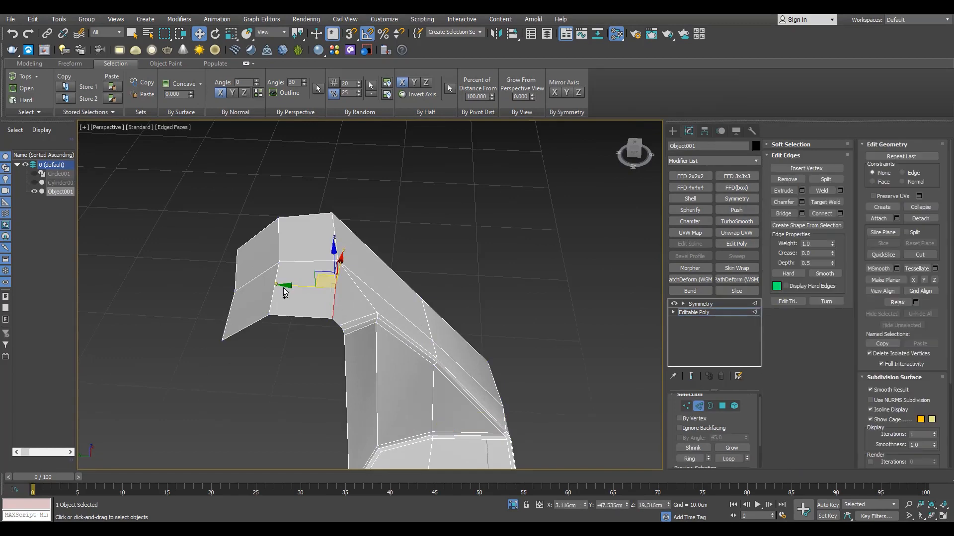
scroll(402, 299, up, 2)
key(ctrl+shift+c)
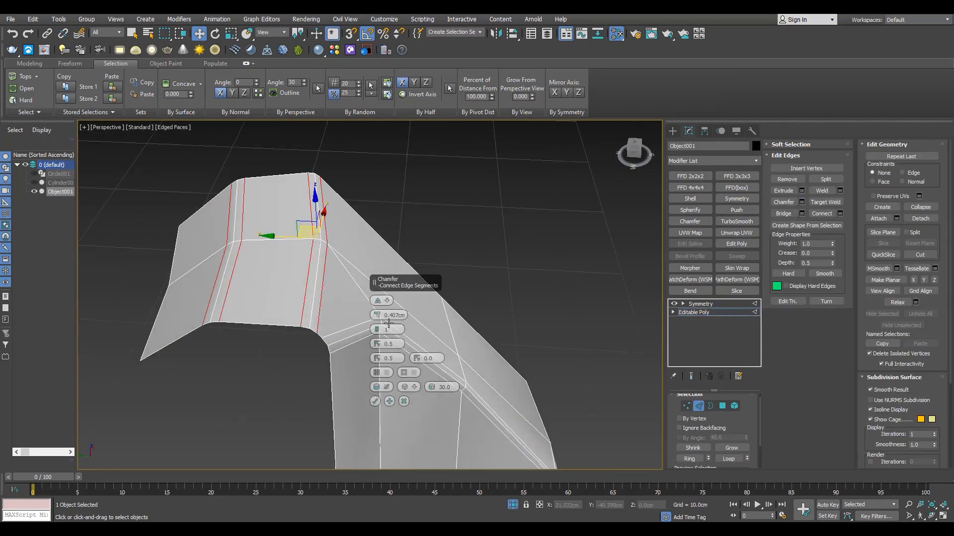
drag(377, 315, 375, 329)
click(375, 401)
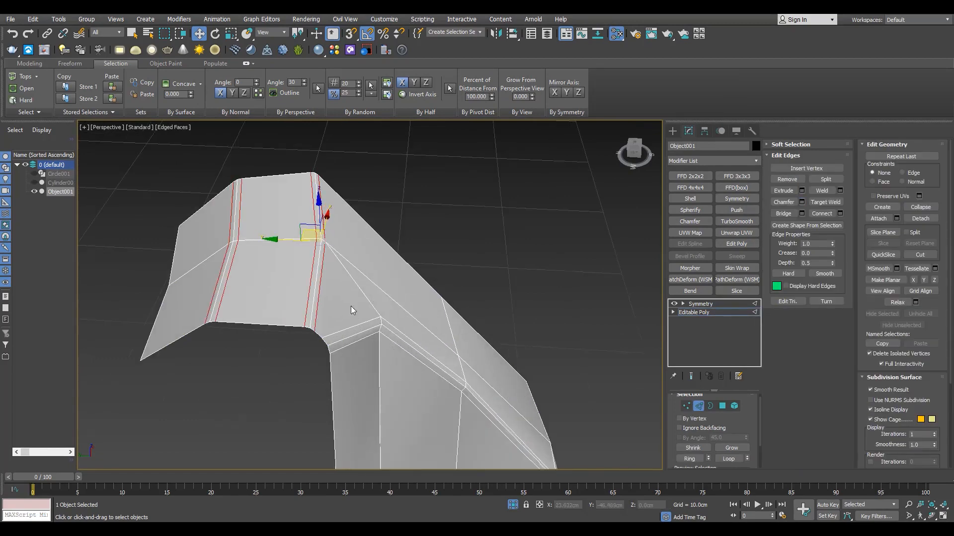
- Preview the mirrored segment with TurboSmooth and edged faces hidden, and undo the TurboSmooth
scroll(351, 308, down, 3)
mouse_move(437, 304)
alt+middle_down()
mouse_move(389, 307)
mouse_move(403, 304)
mouse_move(389, 332)
alt+middle_up()
click(703, 304)
scroll(397, 299, up, 1)
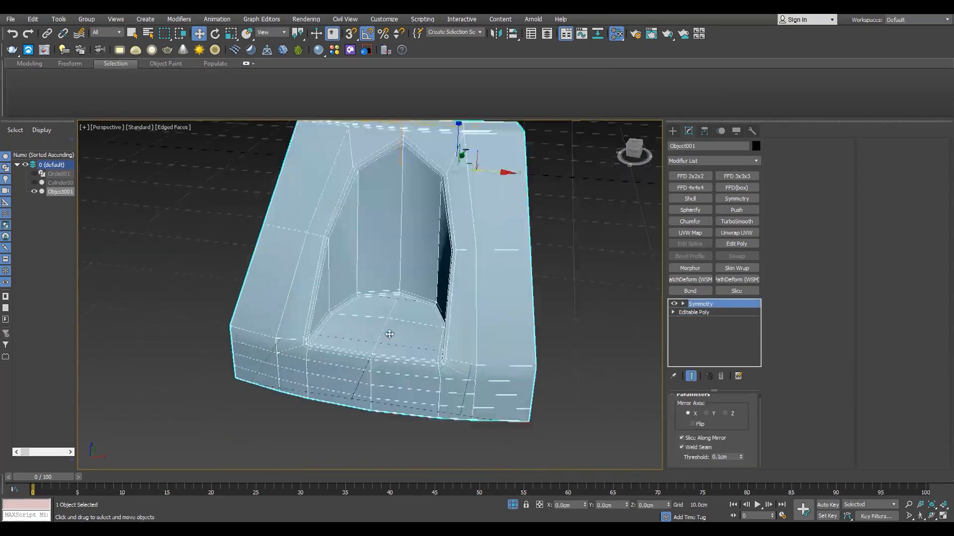
scroll(390, 332, up, 3)
key(F4)
click(736, 221)
alt+middle_drag(371, 353, 376, 372)
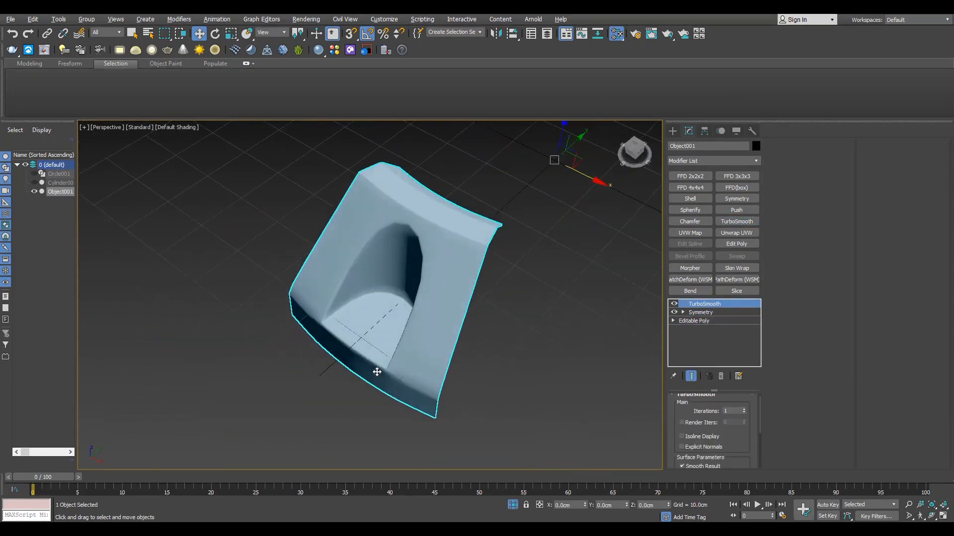
scroll(408, 392, up, 4)
key(F4)
key(ctrl+z)
- Move the front wall vertices beside the opening closer to the opening's lower corner
click(721, 314)
key(1)
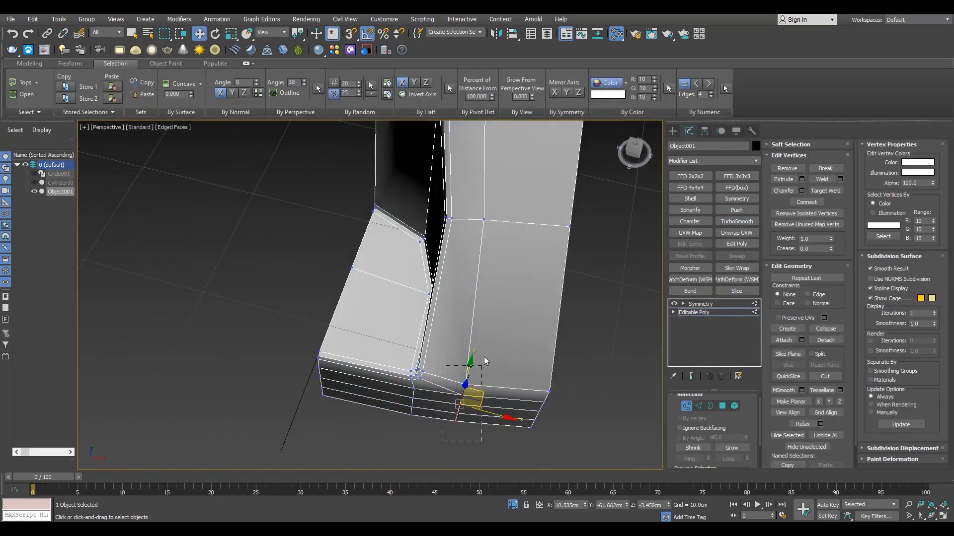
scroll(458, 391, up, 6)
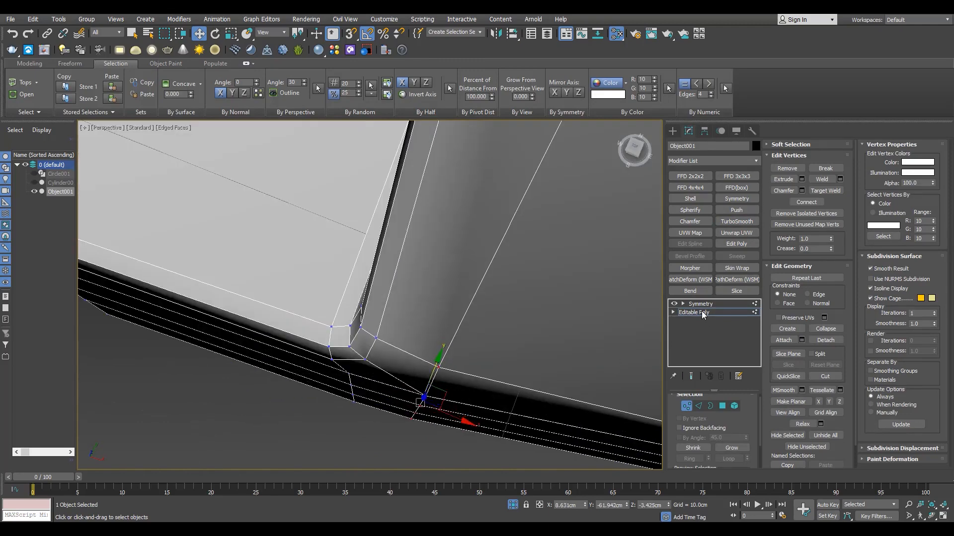
- Check the smoothing of the opening's lower front corner with a temporary TurboSmooth, and undo it
click(701, 304)
key(F4)
scroll(486, 344, down, 5)
alt+middle_drag(485, 345, 428, 312)
click(738, 222)
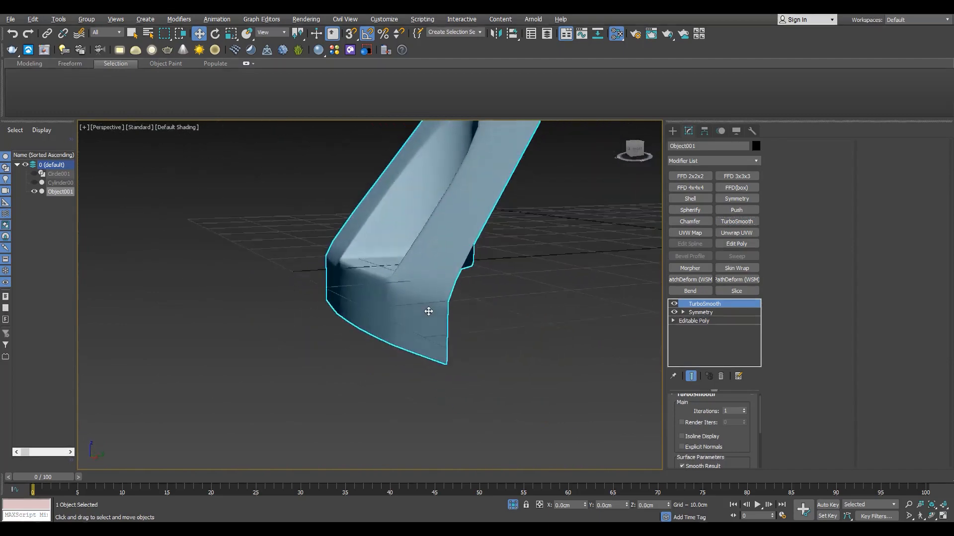
scroll(428, 312, up, 6)
key(F4)
key(ctrl+z)
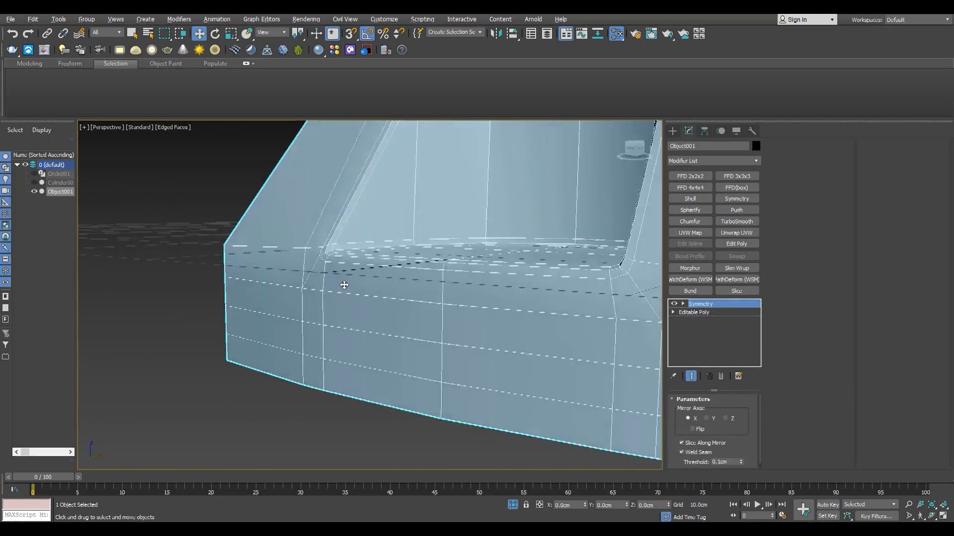
- Raise the upper horizontal vertex row of the front wall by about 0.86 cm, constrained to edges
alt+middle_drag(344, 285, 557, 278)
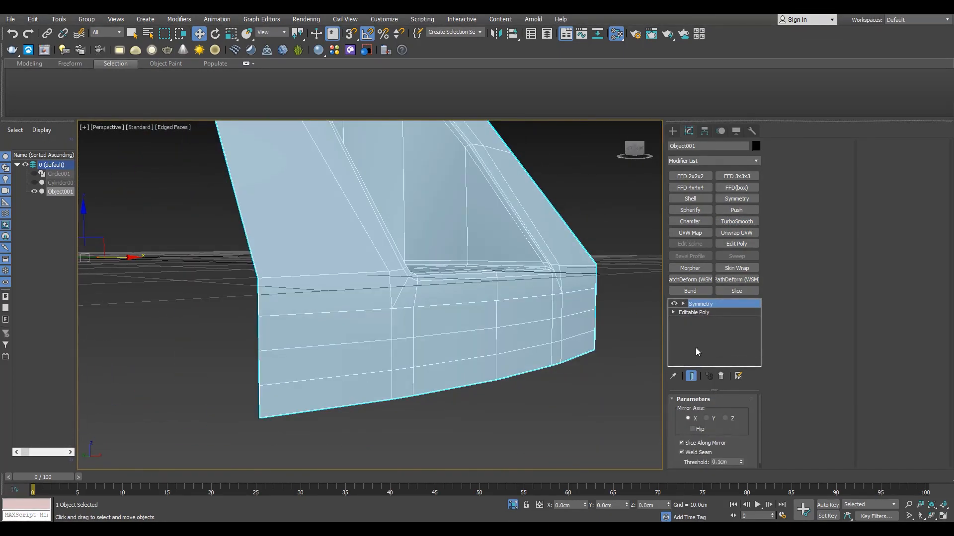
click(693, 312)
key(1)
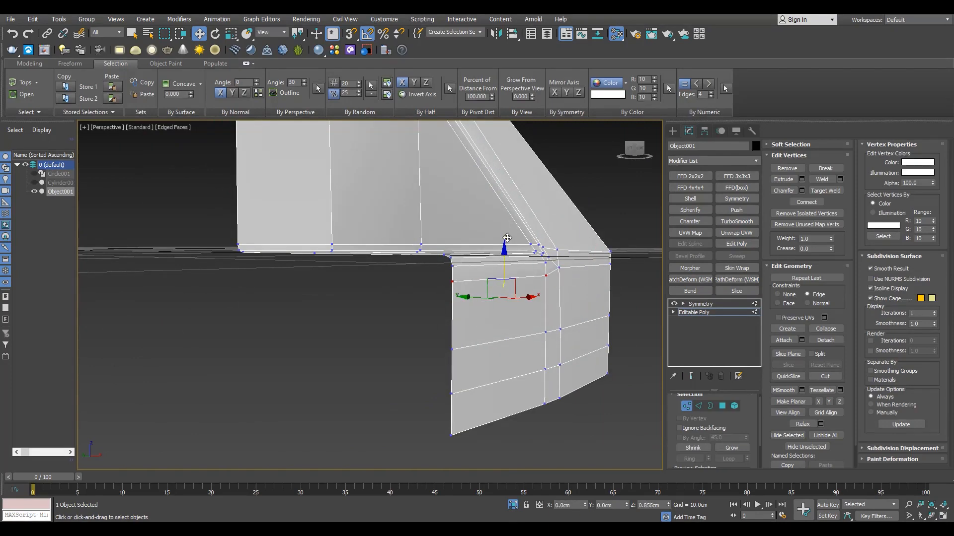
key(1)
- Examine the raised front wall edge on the mirrored segment under TurboSmooth, with and without edged faces
click(700, 304)
alt+middle_drag(527, 229, 507, 267)
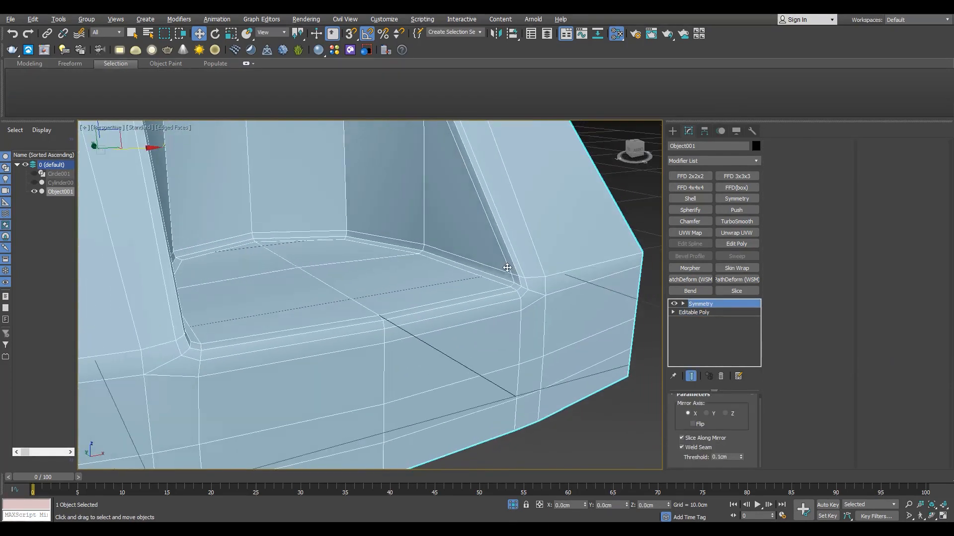
click(721, 223)
key(F4)
scroll(528, 334, down, 5)
alt+middle_drag(528, 334, 428, 309)
scroll(311, 305, up, 5)
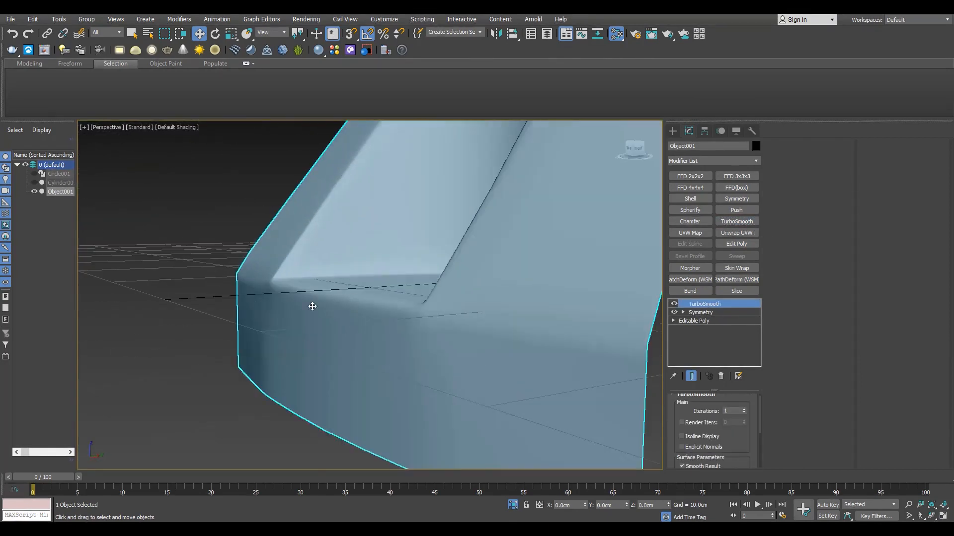
key(F4)
alt+middle_drag(311, 304, 332, 320)
alt+middle_drag(335, 264, 341, 271)
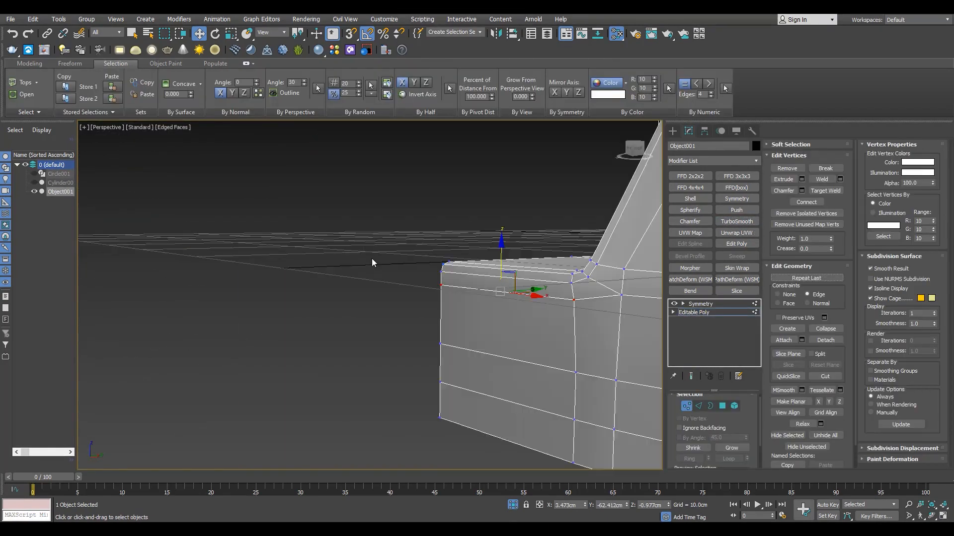
- Nudge the chamfer corner vertices slightly upward and adjust the vertex next to them at the opening corner
click(534, 269)
alt+middle_drag(567, 288, 686, 277)
drag(534, 239, 534, 239)
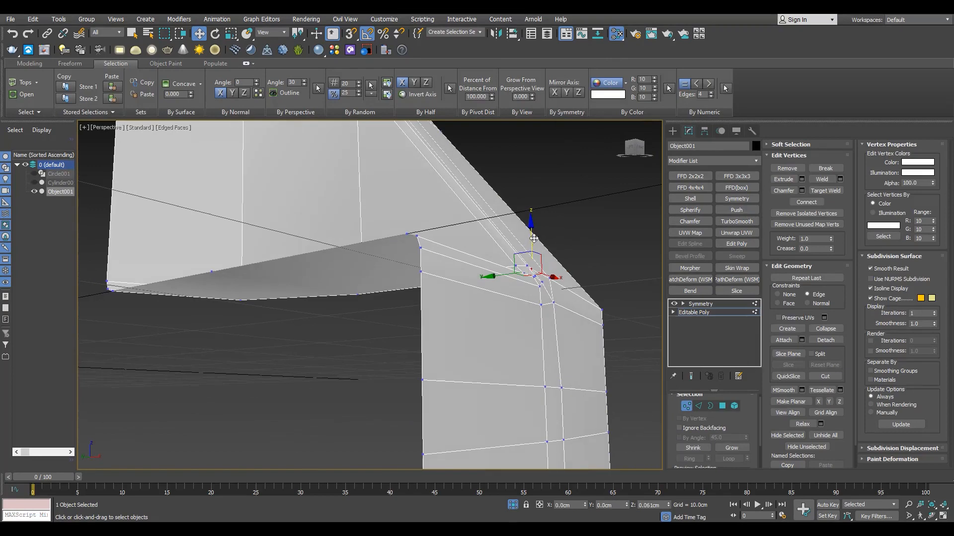
alt+middle_drag(526, 261, 526, 298)
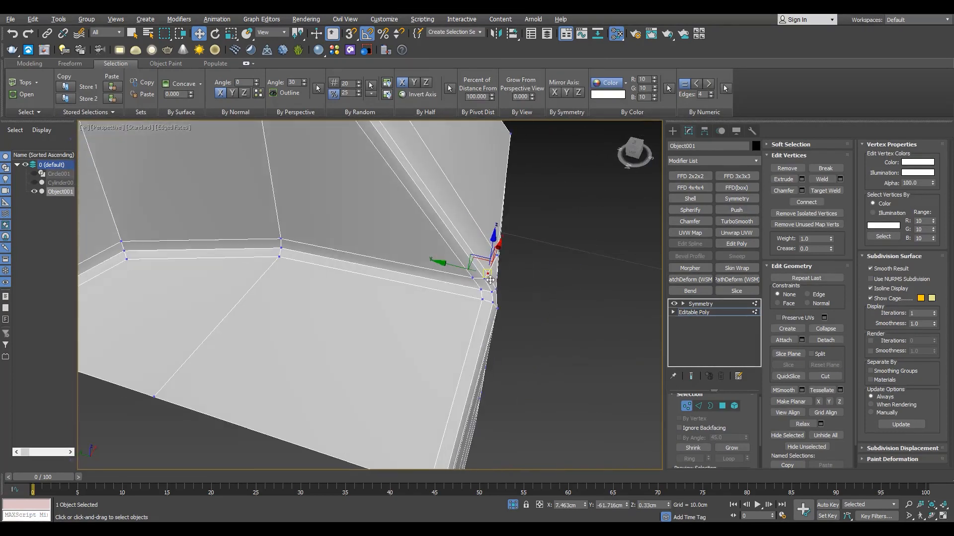
scroll(479, 280, up, 3)
drag(461, 261, 464, 262)
alt+middle_drag(497, 321, 529, 311)
- Shift the upper front edge vertices beside the opening slightly along Y and check their alignment in the shaded top view
drag(548, 358, 507, 266)
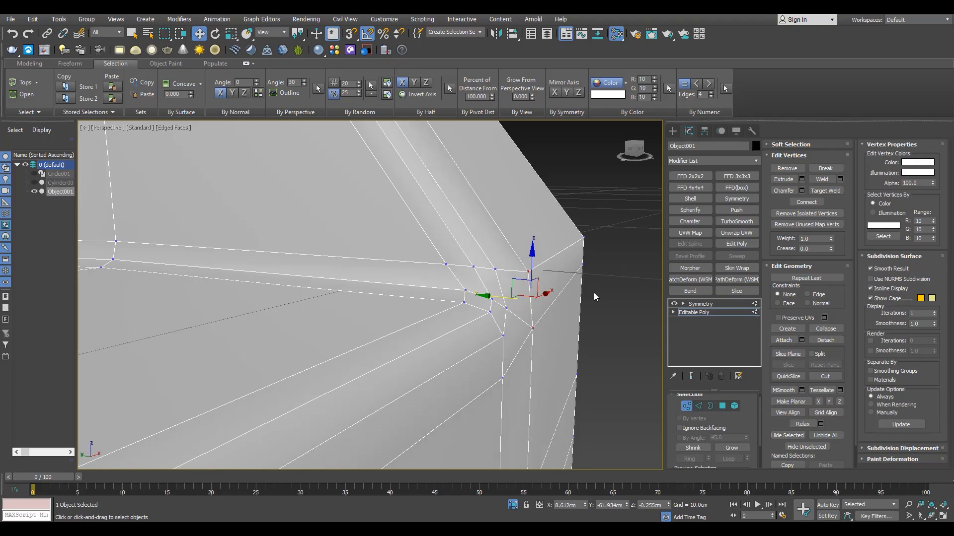
middle_drag(522, 334, 500, 288)
scroll(500, 288, down, 4)
key(2)
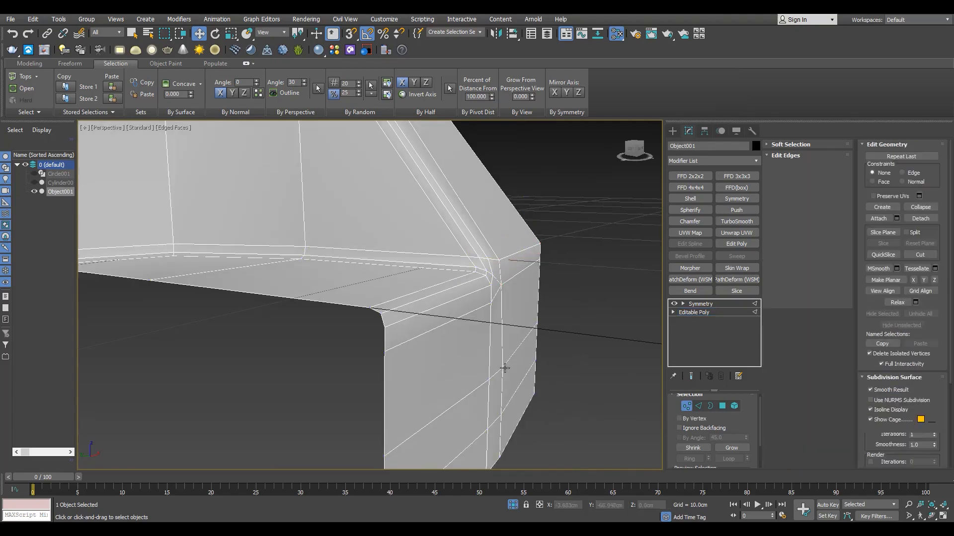
double_click(504, 367)
ctrl+double_click(516, 392)
key(1)
scroll(520, 288, up, 3)
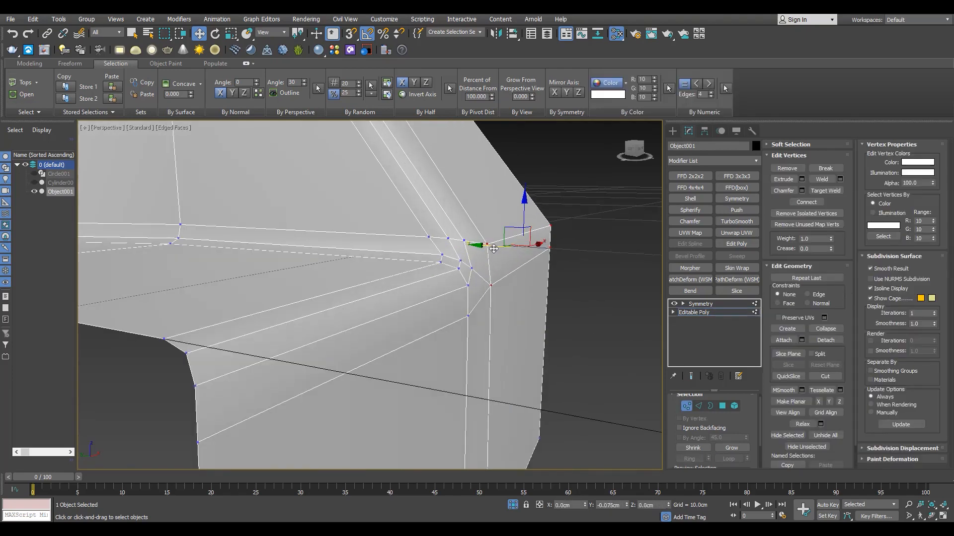
drag(494, 249, 495, 250)
alt+middle_drag(496, 258, 496, 300)
key(alt+w)
middle_click(277, 222)
key(alt+w)
key(F3)
key(F4)
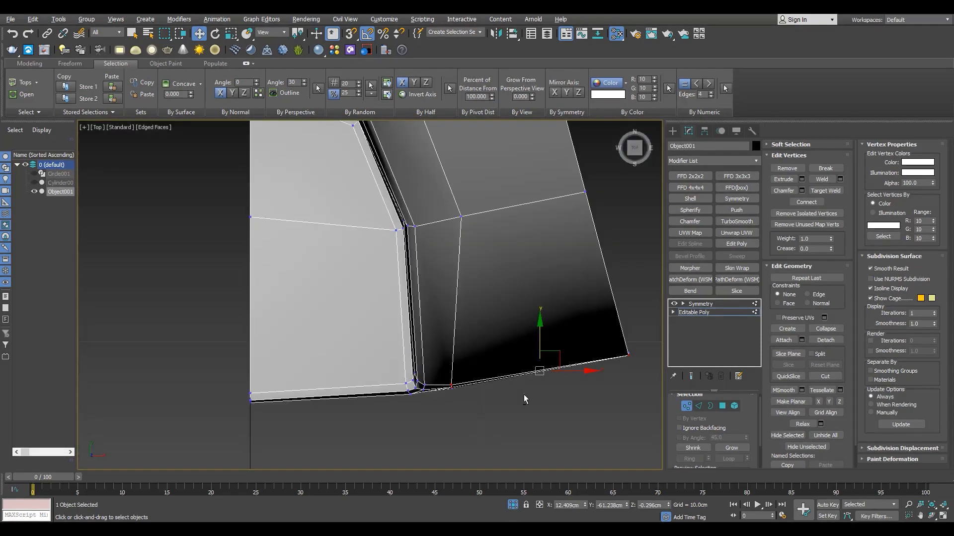
- Inspect the whole mirrored segment under TurboSmooth from several angles, and delete the TurboSmooth modifier
key(alt+w)
middle_click(519, 393)
key(alt+w)
scroll(472, 379, down, 5)
click(701, 304)
key(F4)
click(749, 223)
alt+middle_drag(462, 382, 372, 371)
scroll(256, 313, up, 5)
key(F4)
alt+middle_drag(255, 313, 351, 343)
key(F4)
scroll(305, 311, down, 6)
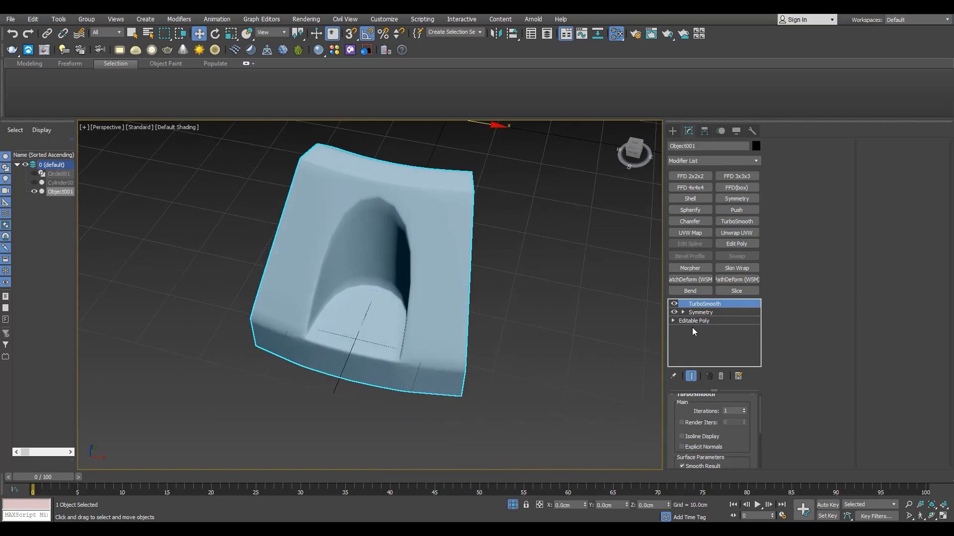
click(720, 376)
- Copy the segment by rotating it about the vertical axis to form a full ring of twelve segments
scroll(417, 366, down, 5)
key(e)
scroll(417, 362, up, 2)
key(F4)
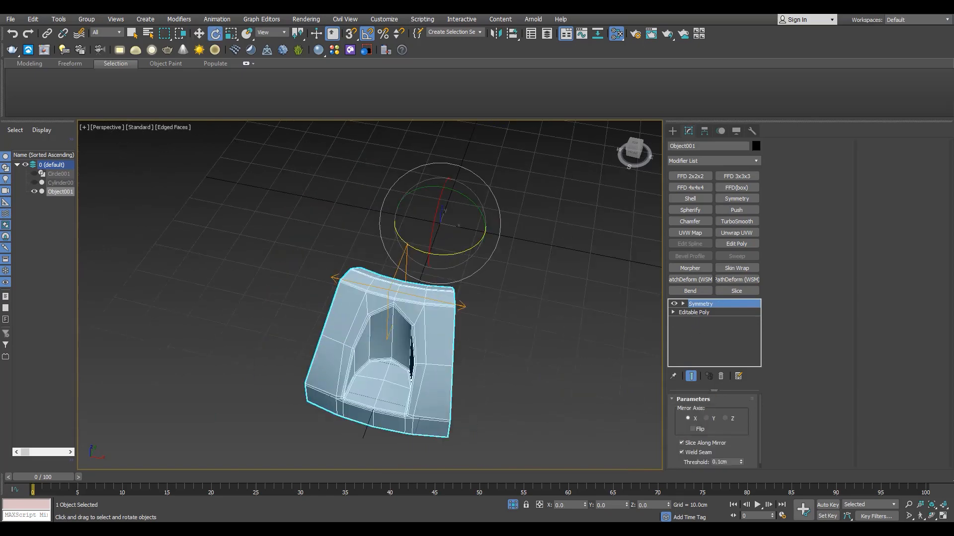
scroll(389, 291, up, 3)
middle_drag(419, 206, 353, 139)
shift+drag(420, 172, 450, 174)
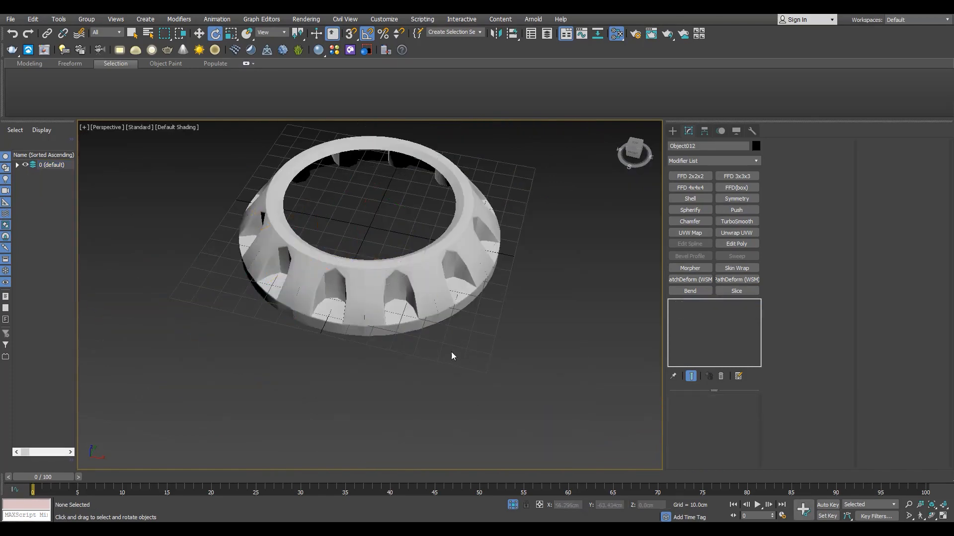
- Attach all the other ring segments to the front segment as one editable poly
alt+middle_drag(451, 356, 314, 285)
scroll(314, 285, up, 5)
click(324, 283)
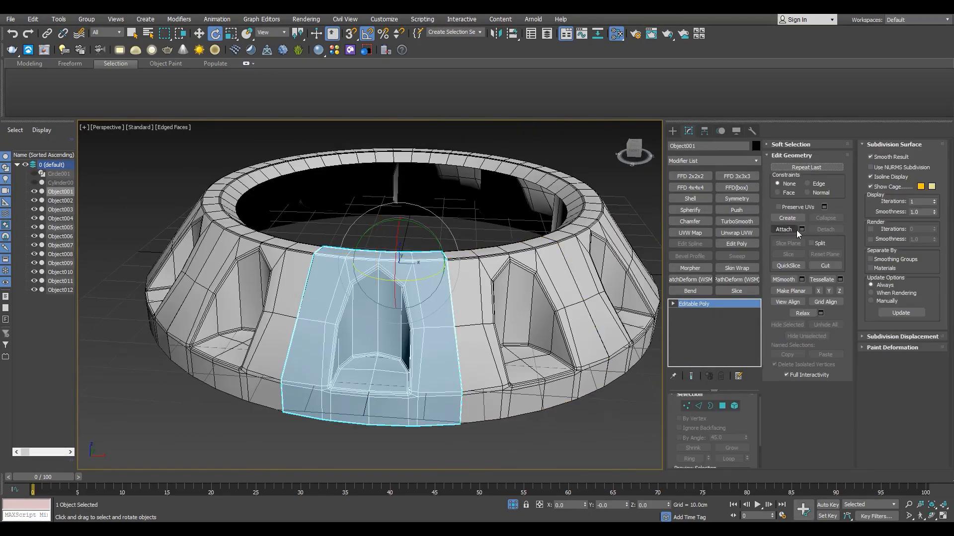
click(801, 229)
key(ctrl+a)
click(163, 280)
- Weld the vertices along the segment seams and check the bottom border for continuity
click(686, 406)
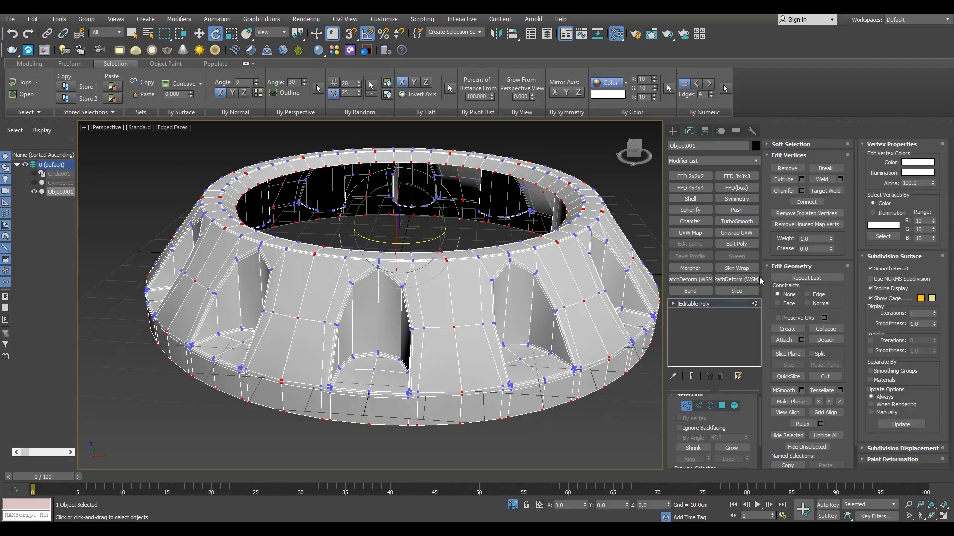
click(816, 183)
key(3)
click(424, 422)
alt+middle_drag(425, 415, 321, 345)
click(695, 305)
scroll(449, 356, up, 5)
scroll(449, 356, down, 5)
scroll(321, 345, up, 3)
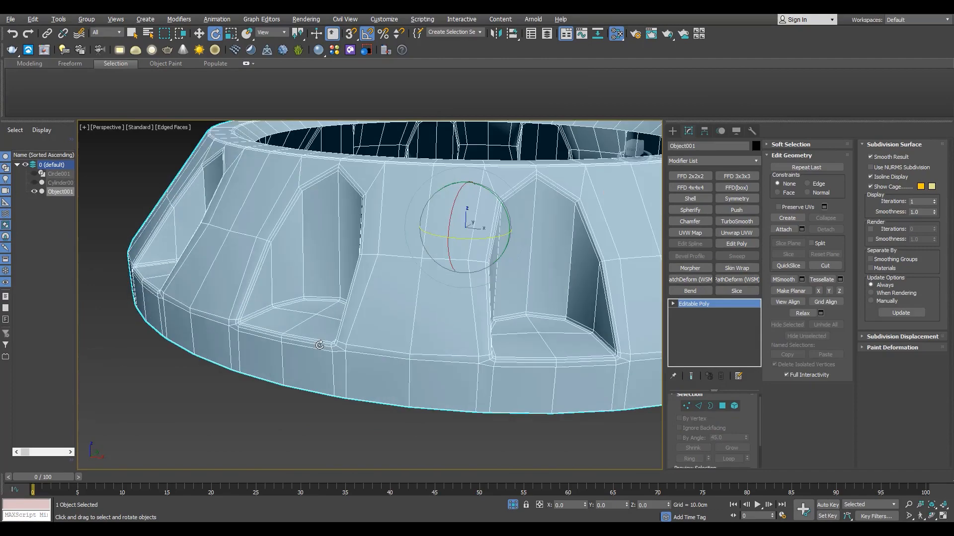
- Preview the welded ring with TurboSmooth at one and two iterations, and undo the modifier
click(737, 222)
key(F4)
alt+middle_drag(527, 278, 571, 279)
alt+middle_drag(264, 318, 229, 350)
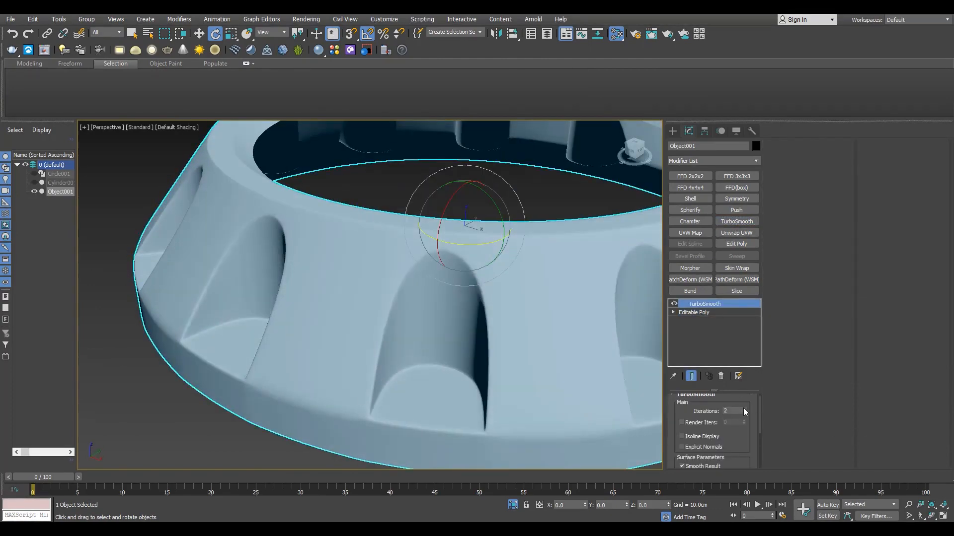
click(744, 413)
scroll(258, 398, down, 8)
scroll(255, 414, up, 10)
key(F4)
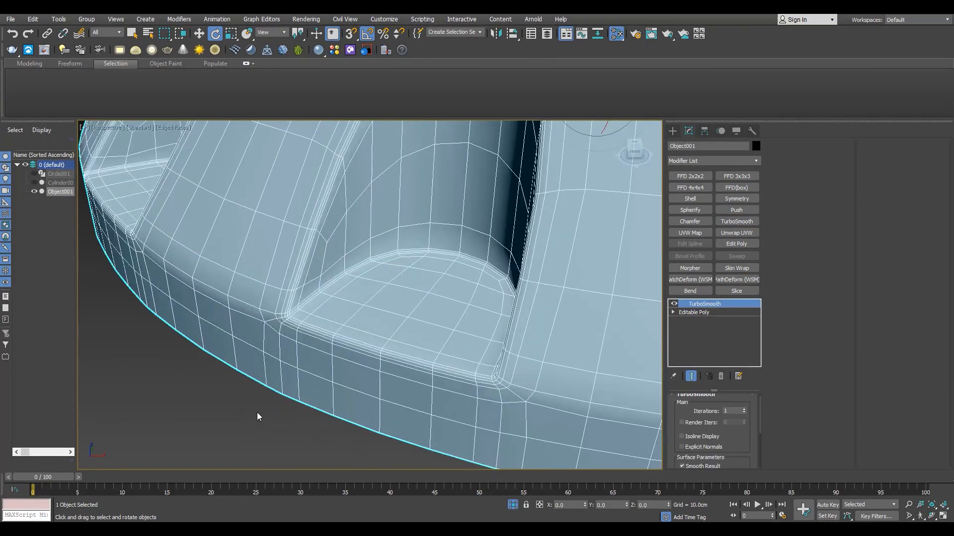
scroll(257, 412, down, 6)
key(ctrl+z)
key(ctrl+z)
- Select the ring's open bottom border and even out the spacing of its vertices
key(3)
click(312, 408)
alt+middle_drag(311, 408, 332, 410)
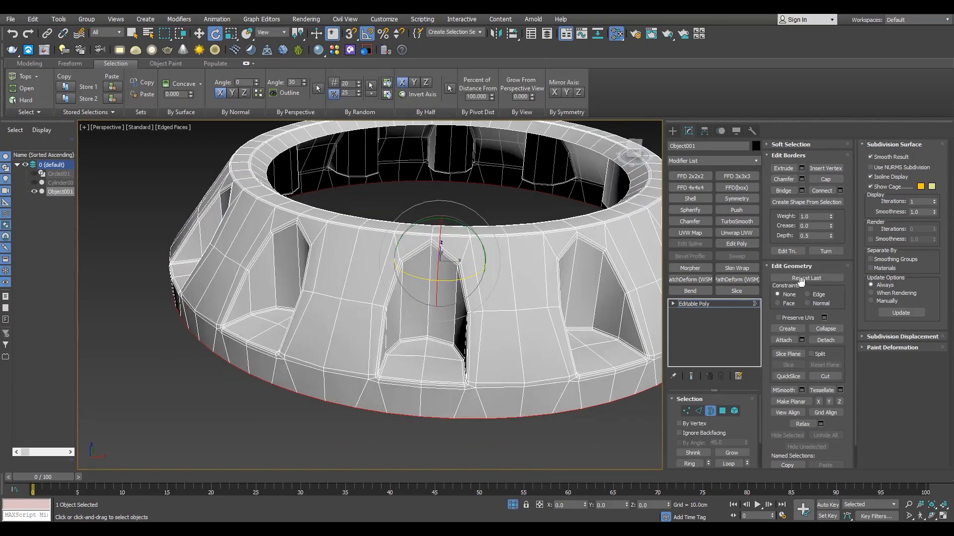
- Check the front wall's smoothness on the full ring with TurboSmooth, and undo the TurboSmooth
key(F4)
key(3)
click(737, 222)
alt+middle_drag(322, 353, 285, 348)
scroll(205, 329, up, 5)
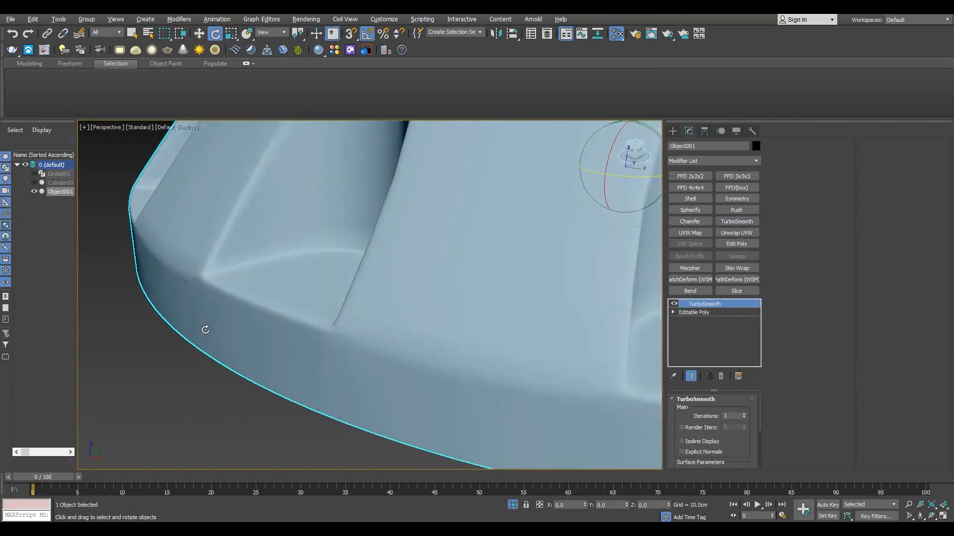
scroll(206, 330, down, 5)
scroll(312, 309, up, 2)
key(ctrl+z)
key(F4)
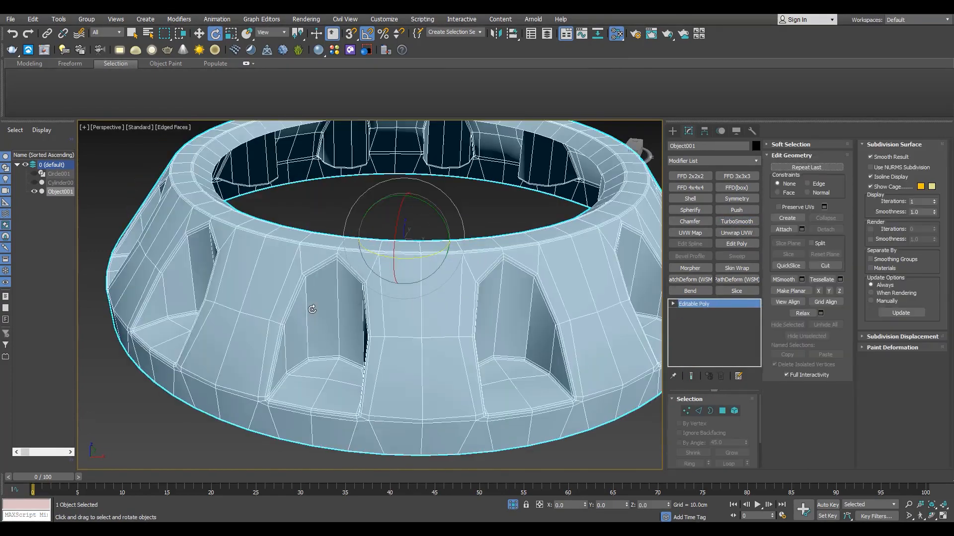
scroll(398, 260, down, 5)
scroll(433, 252, up, 3)
scroll(433, 252, down, 5)
scroll(407, 276, up, 3)
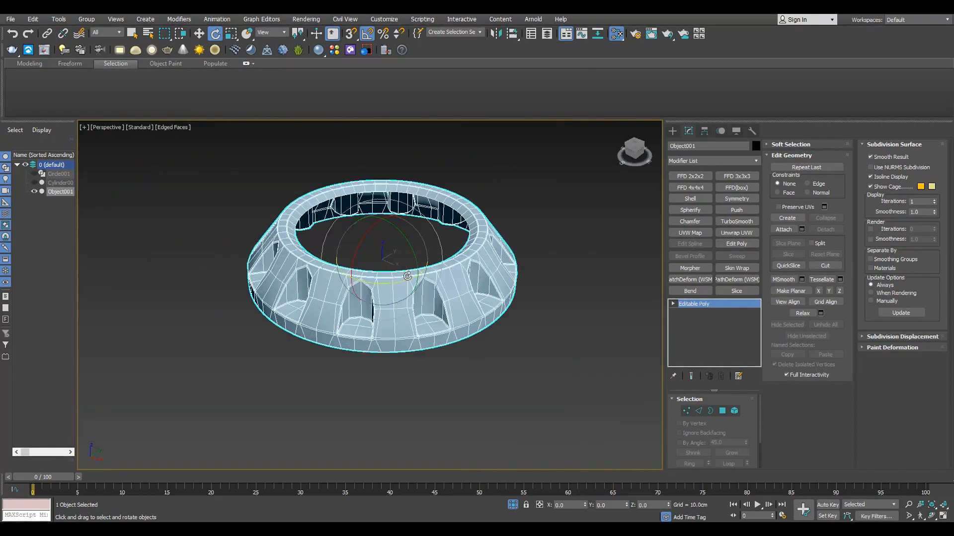
- Extend the ring's inner top border inward as a flat band of new polygons by scaling a copy of it
key(3)
key(q)
scroll(421, 241, up, 3)
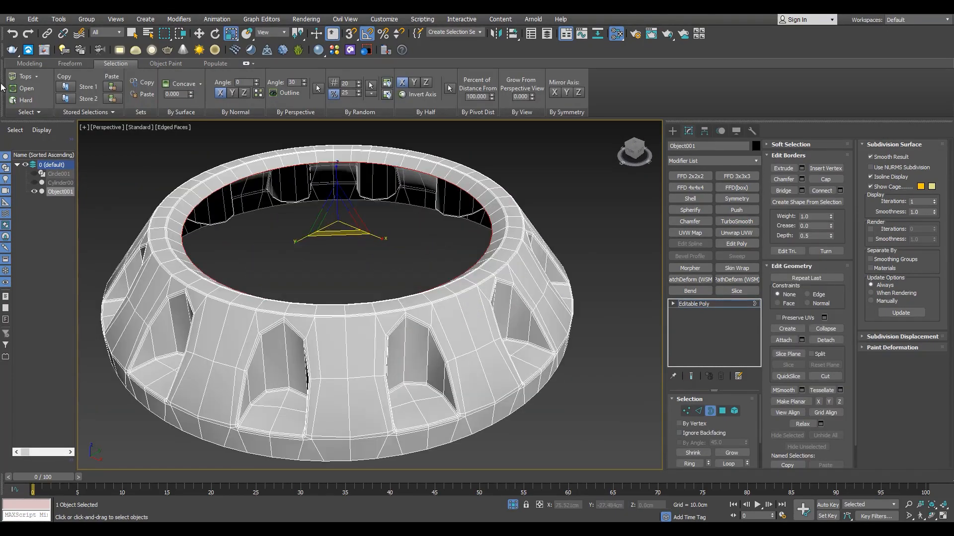
scroll(370, 245, up, 4)
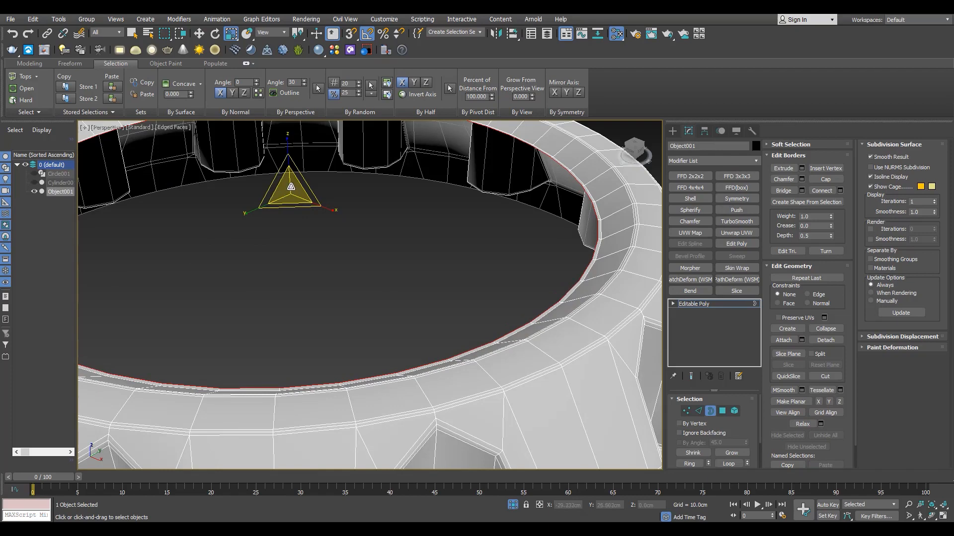
shift+drag(291, 186, 291, 208)
key(4)
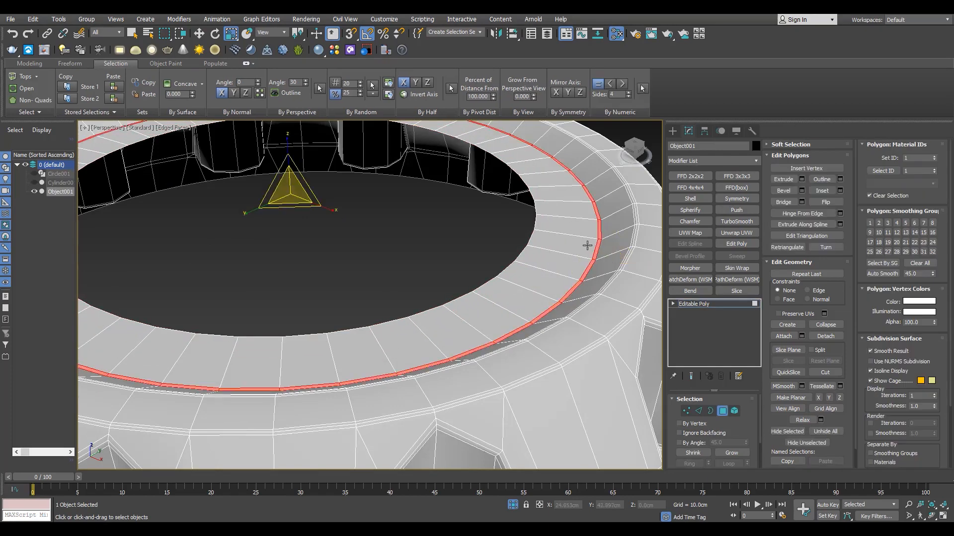
- Bevel the selected thin ring of polygons straight down to form a groove, keeping the outline at 0
key(ctrl+shift+b)
right_click(377, 315)
right_click(377, 330)
drag(377, 316, 379, 377)
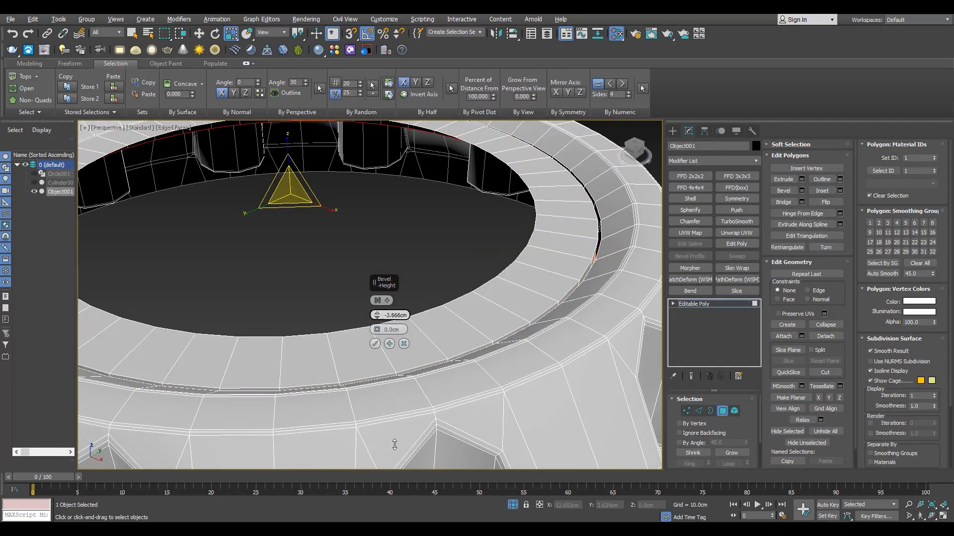
- Chamfer the bottom edges of the new groove and its upper rim edges slightly
scroll(408, 346, up, 4)
key(2)
key(F3)
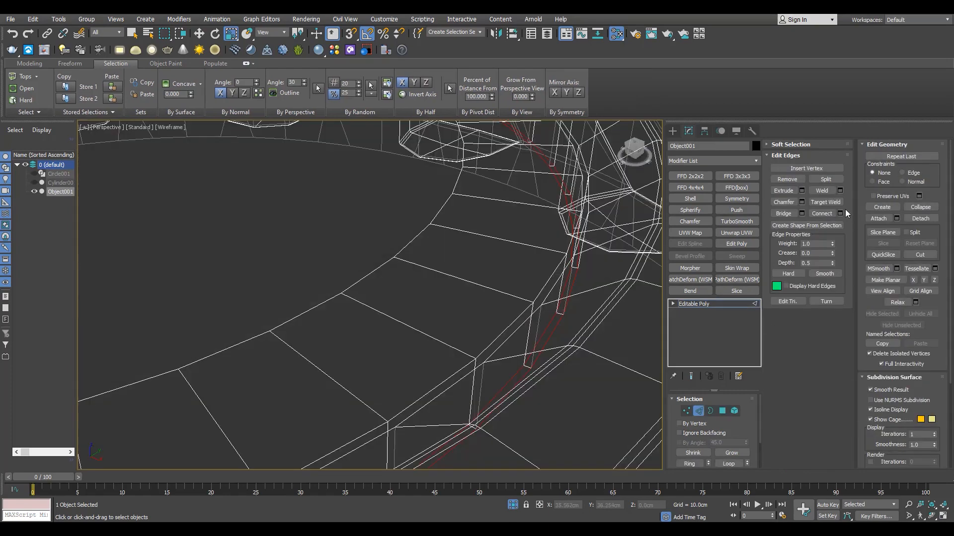
scroll(575, 301, up, 3)
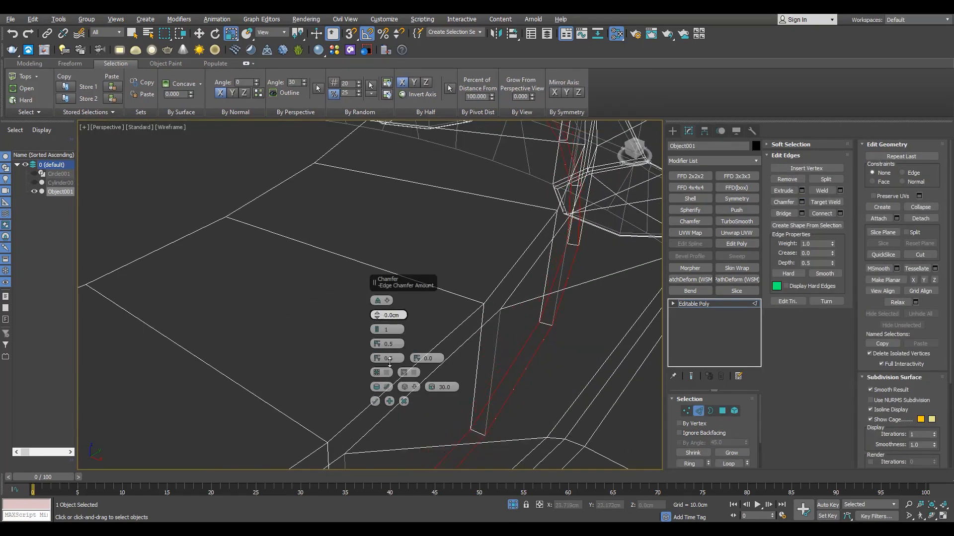
click(375, 401)
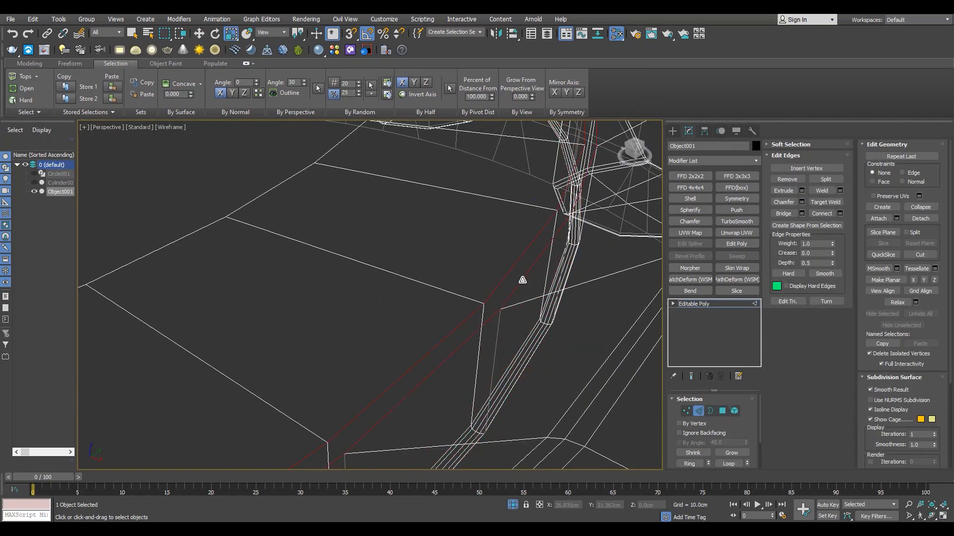
key(F3)
scroll(520, 212, up, 3)
drag(380, 316, 380, 308)
click(375, 401)
- Select the open inner border of the flat top band and cap it
scroll(448, 291, down, 5)
scroll(533, 298, down, 5)
alt+middle_drag(529, 288, 515, 318)
key(3)
click(532, 260)
key(alt+p)
scroll(537, 267, up, 3)
key(2)
scroll(535, 264, down, 5)
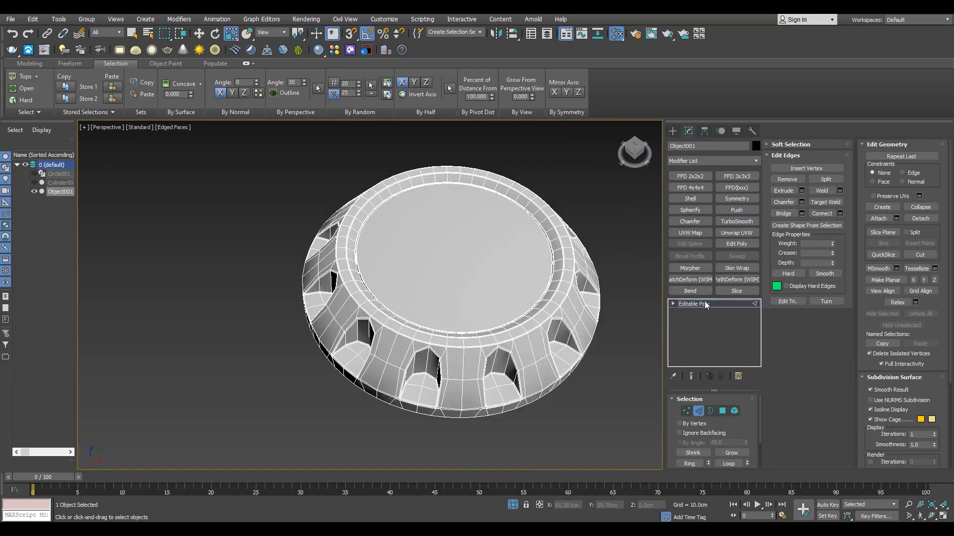
- Inset the cap polygon with a Bevel of 0 cm height and -9.025 cm outline
key(6)
key(r)
scroll(525, 271, up, 5)
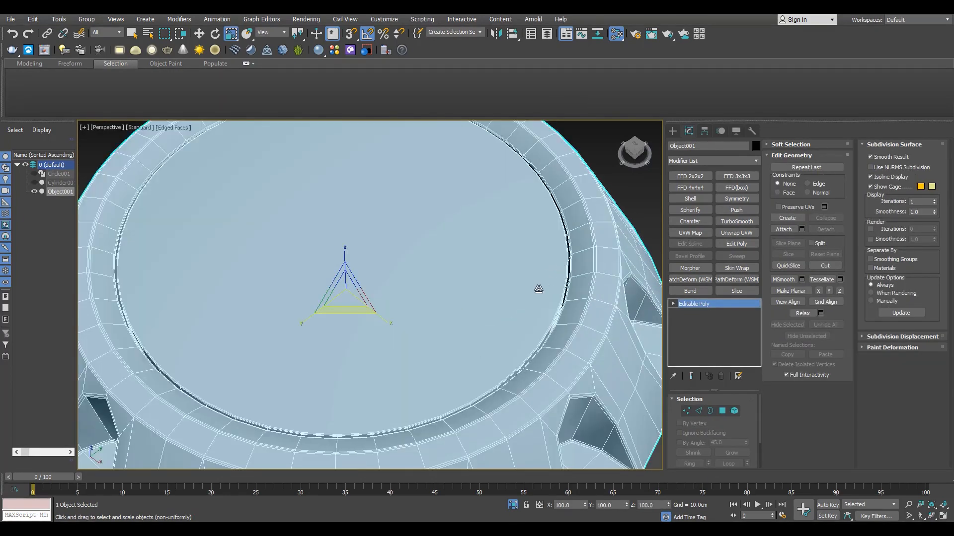
middle_drag(491, 273, 482, 289)
key(4)
click(498, 292)
key(ctrl+shift+b)
right_click(377, 316)
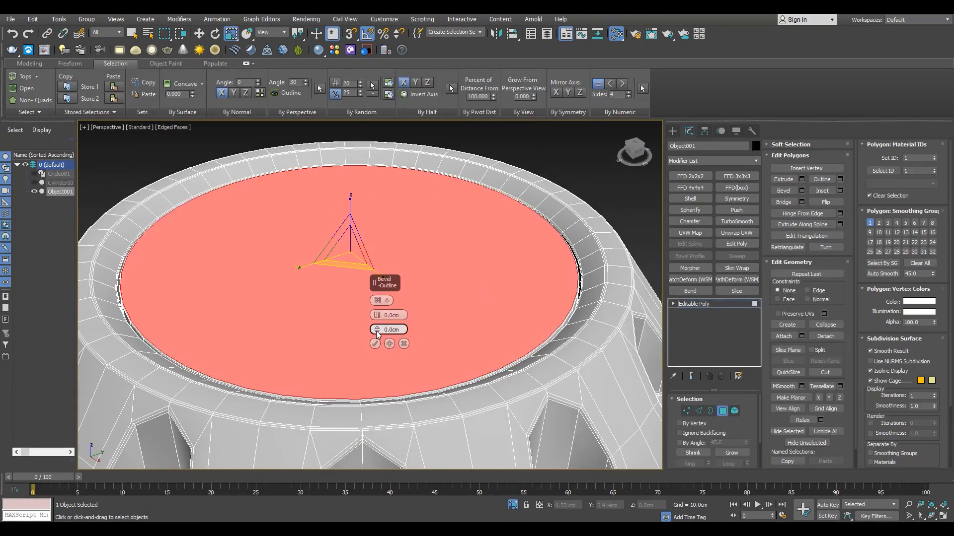
drag(377, 330, 444, 126)
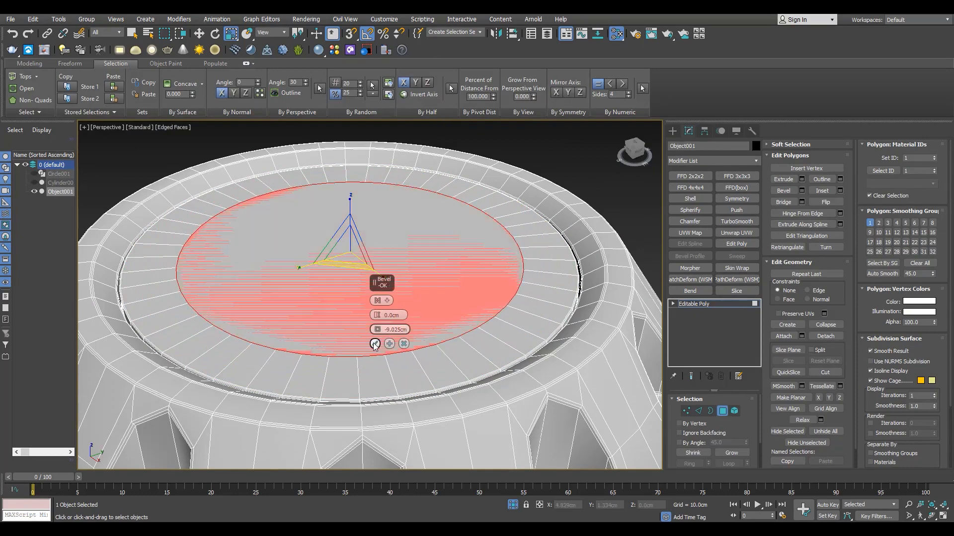
click(375, 344)
- Chamfer the inset circle's edge loop on the cap by about 0.888 cm
key(2)
key(4)
scroll(517, 298, up, 3)
key(ctrl+2)
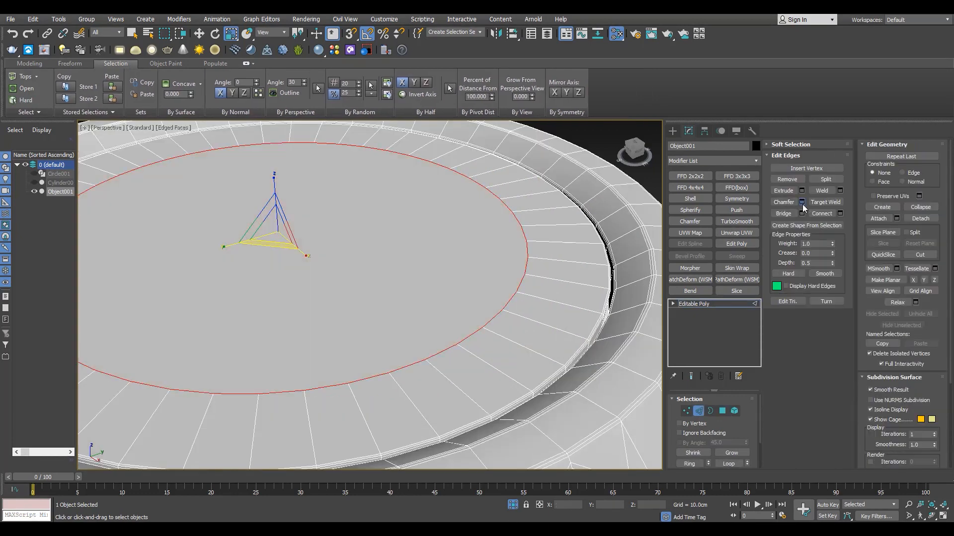
key(ctrl+shift+c)
drag(377, 315, 376, 293)
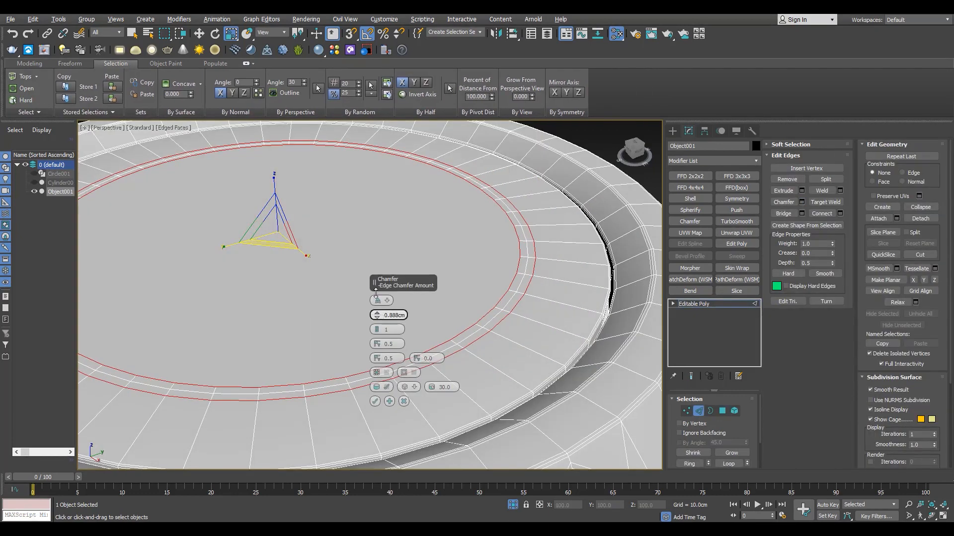
click(374, 401)
- From the top view, connect opposite vertices of the inner disc with a vertical centre edge and one parallel edge on either side
alt+middle_drag(397, 380, 453, 333)
key(alt+w)
middle_click(222, 211)
key(alt+w)
scroll(298, 211, down, 6)
middle_drag(347, 211, 380, 438)
key(1)
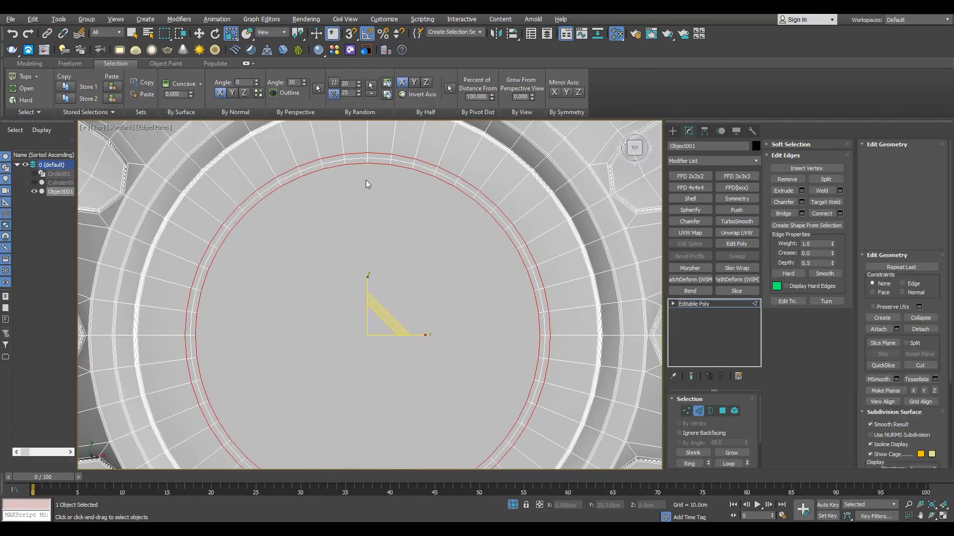
click(367, 163)
middle_drag(379, 344, 377, 229)
click(388, 389)
scroll(388, 388, down, 3)
middle_drag(388, 389, 387, 432)
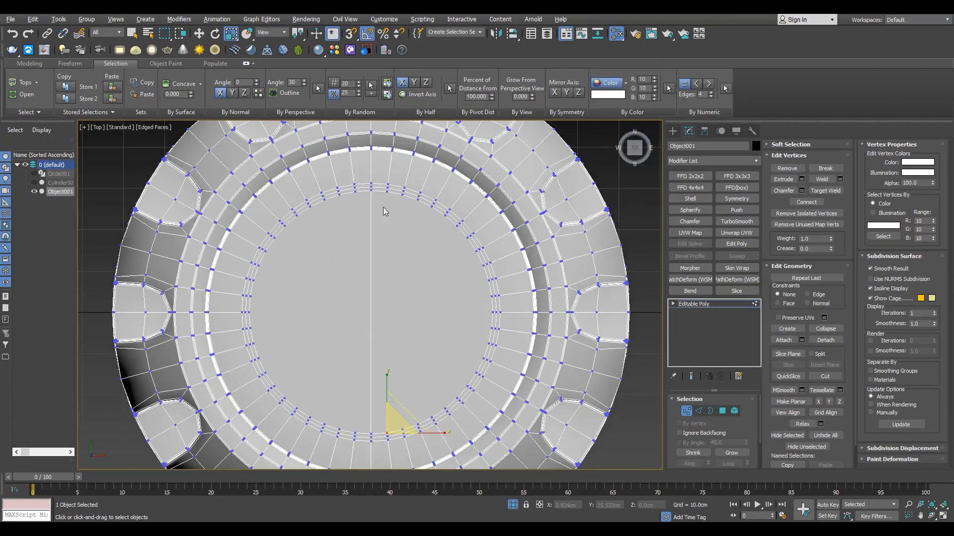
scroll(360, 179, up, 4)
key(F3)
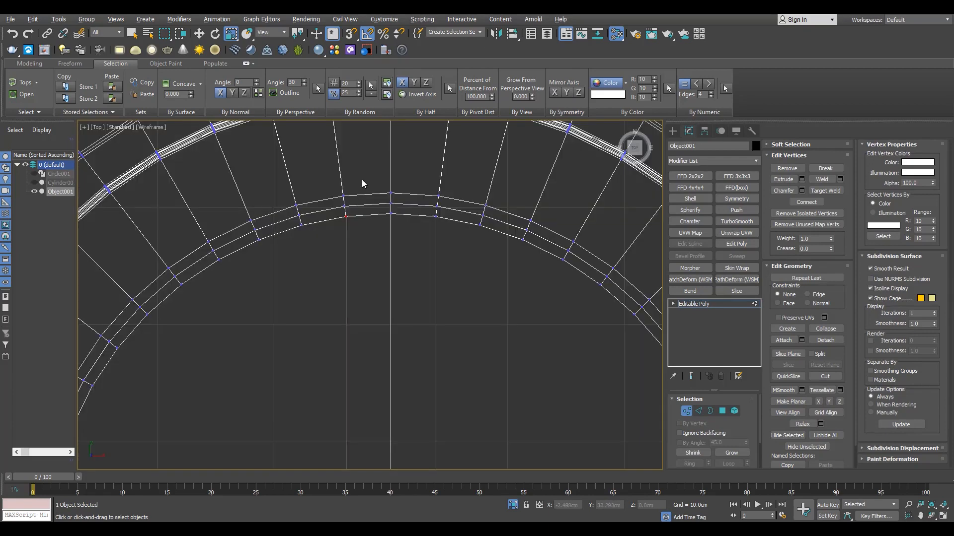
- Align the chamfer vertices above the disc with the two side edges of the central strip
click(344, 206)
drag(371, 171, 329, 207)
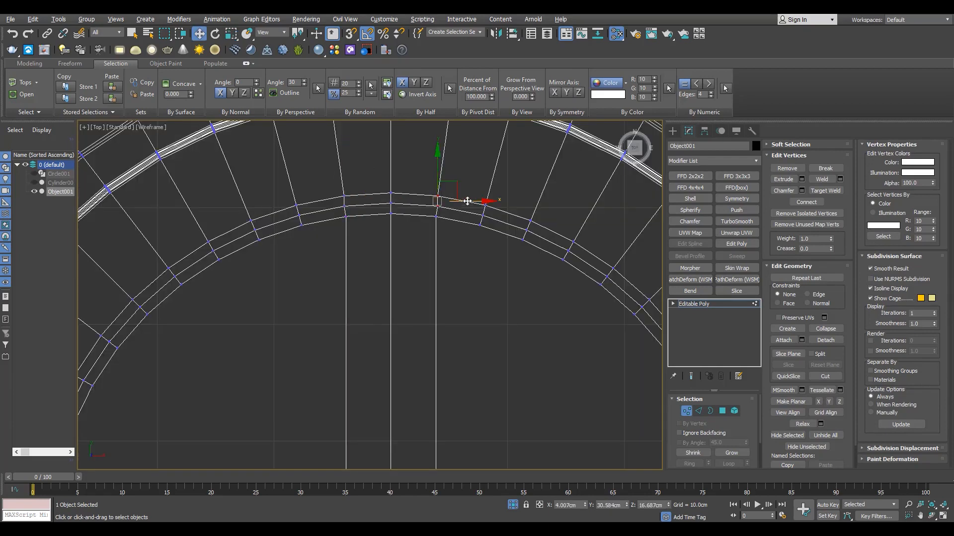
scroll(346, 212, up, 2)
drag(300, 199, 350, 225)
scroll(351, 234, down, 3)
middle_drag(366, 193, 365, 222)
- Select the ring of radial edges on the flat band and connect them with one new edge loop
key(2)
scroll(395, 205, up, 2)
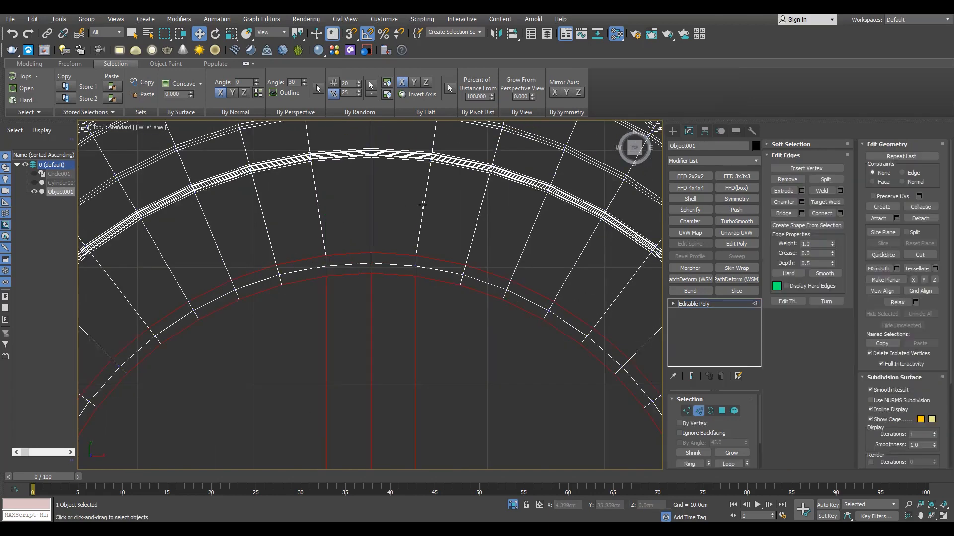
click(425, 199)
key(alt+r)
click(840, 213)
click(374, 343)
scroll(426, 198, up, 3)
key(1)
- Straighten the new loop above the central strip by aligning its side vertices with the strip edges and levelling them with the centre vertex
drag(422, 213, 405, 264)
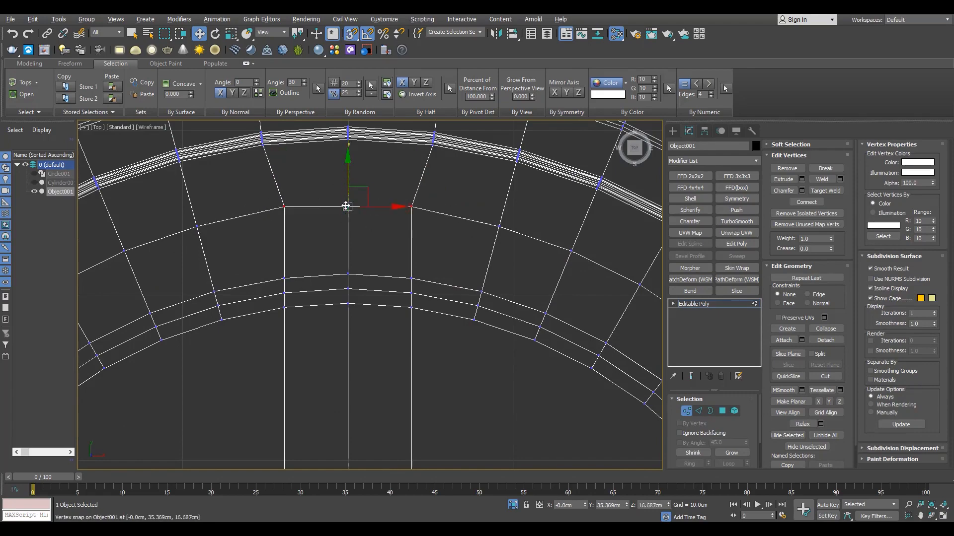
scroll(437, 327, down, 3)
scroll(398, 236, down, 2)
key(F3)
scroll(382, 234, up, 2)
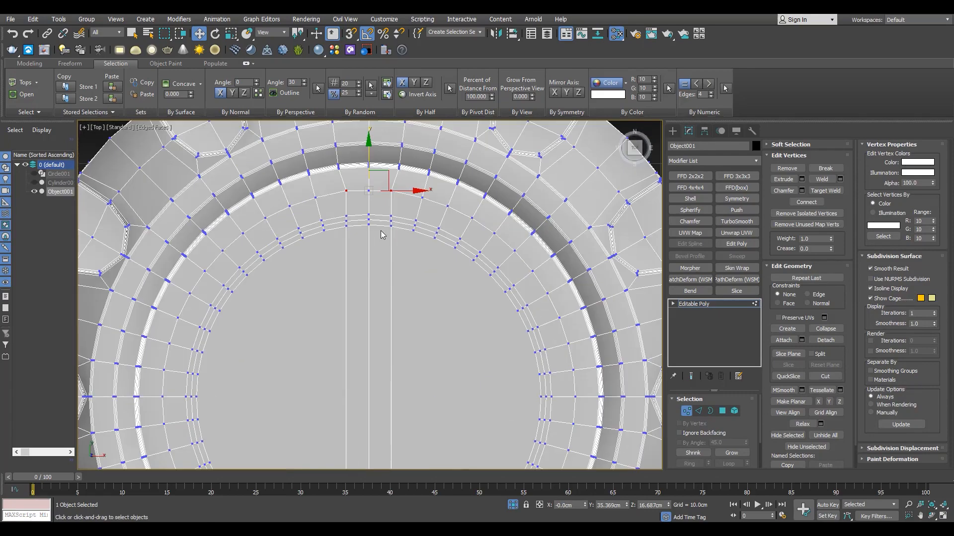
- Select both side edge lines of the central strip, including their short segments across the chamfer and flat band
key(2)
double_click(391, 236)
click(391, 234)
scroll(390, 219, up, 3)
ctrl+click(392, 233)
ctrl+click(393, 223)
ctrl+click(393, 204)
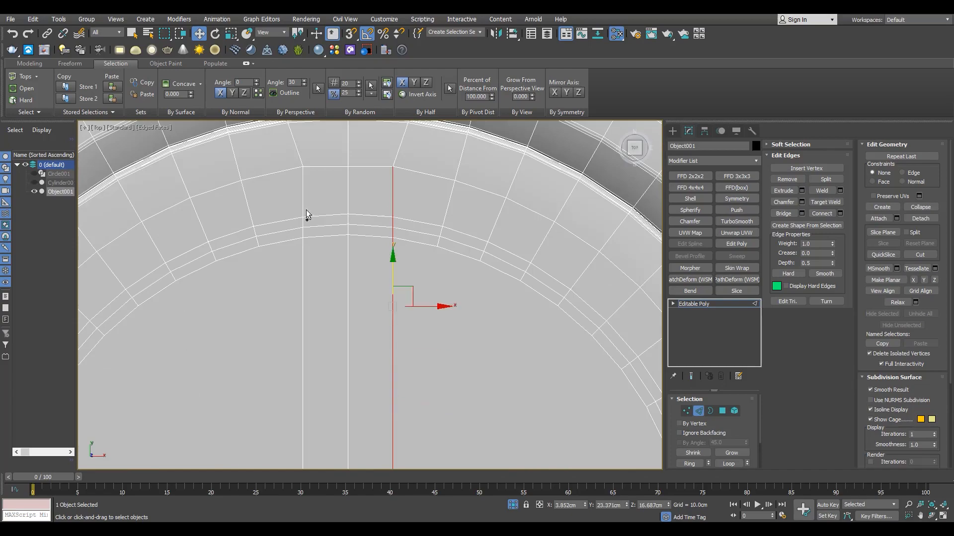
scroll(303, 248, down, 5)
middle_drag(341, 378, 354, 273)
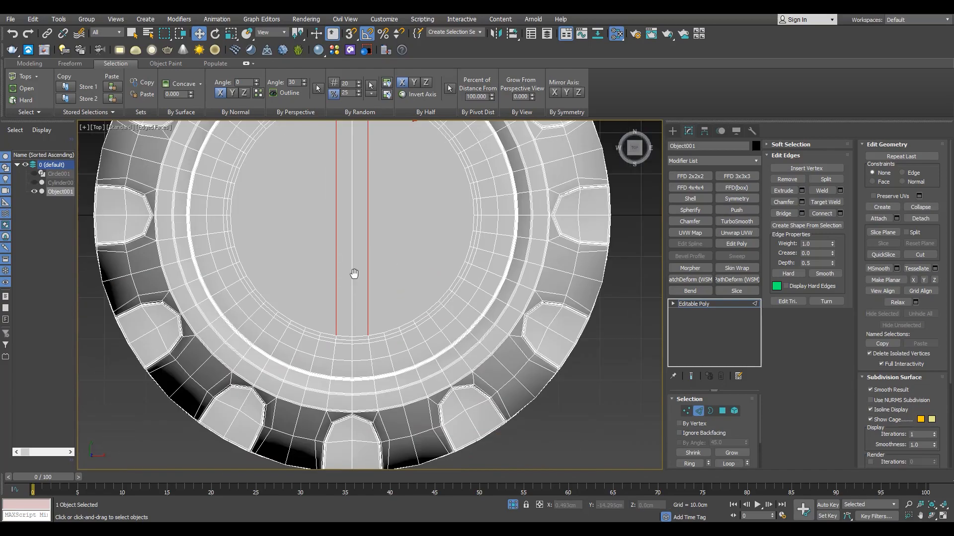
scroll(344, 300, up, 2)
scroll(355, 321, down, 4)
middle_drag(355, 321, 355, 352)
scroll(404, 289, up, 2)
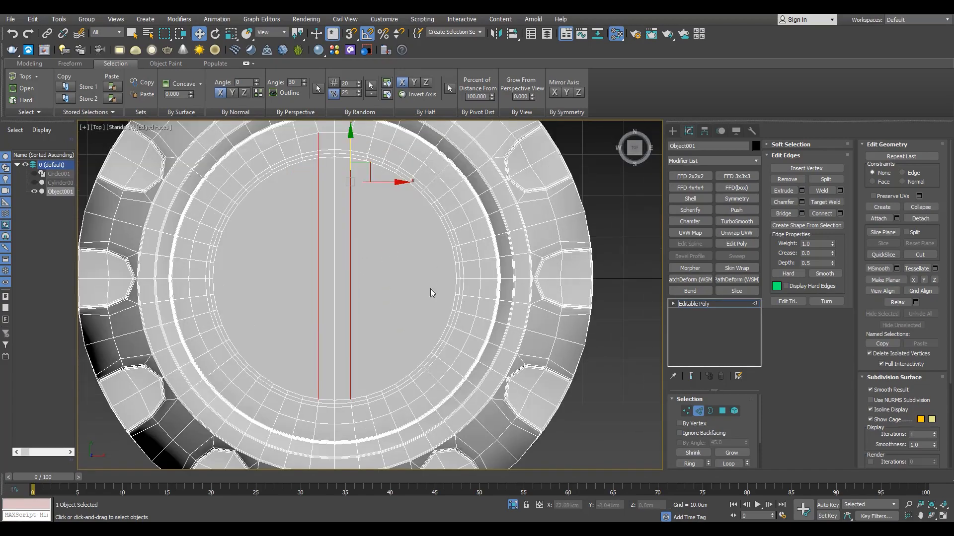
- Cut a horizontal edge across the inner disc through its centre
key(1)
key(alt+c)
right_click(235, 316)
- Limit the selection to the strip's upper half and scale its vertices to about 47% in X to narrow it
key(2)
key(w)
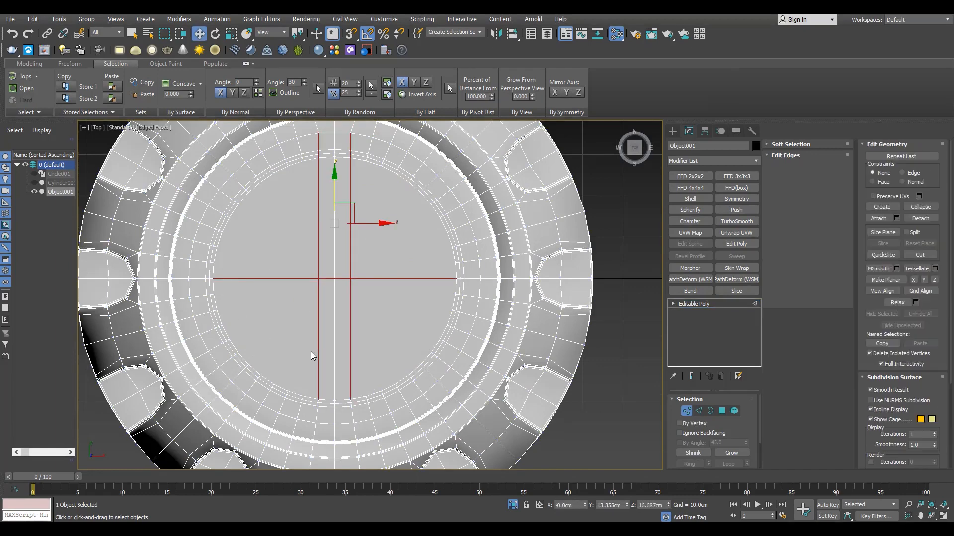
alt+drag(348, 389, 304, 383)
scroll(336, 207, up, 2)
middle_drag(337, 208, 347, 336)
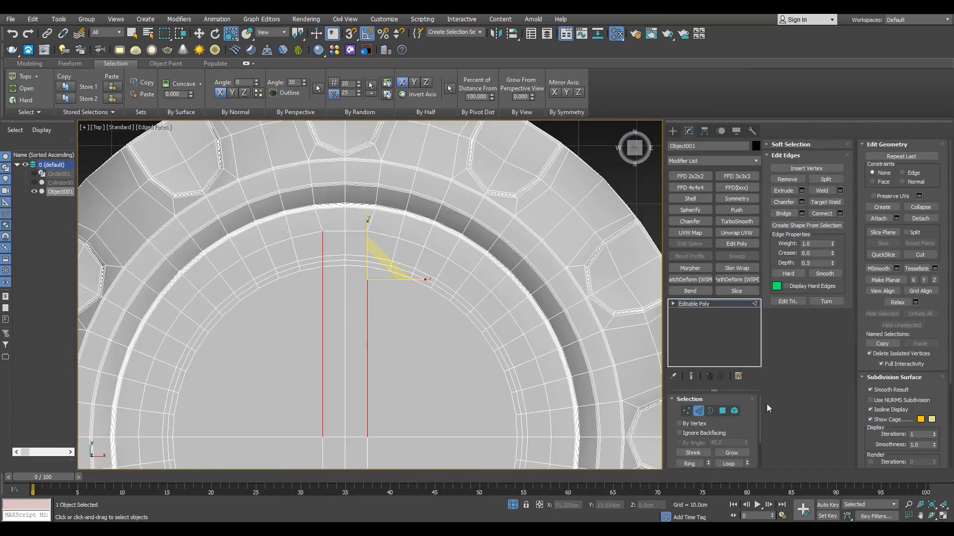
key(1)
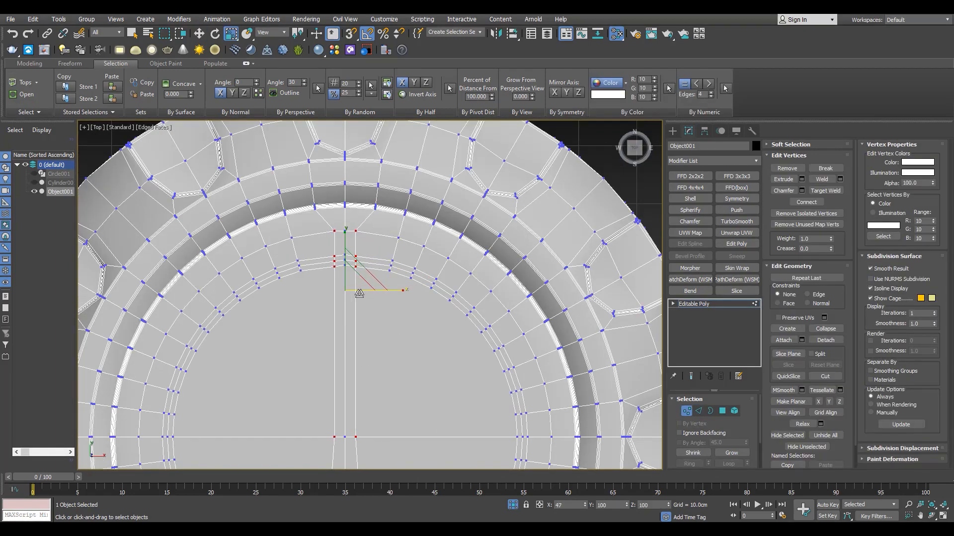
- Select the chamfered circle's edges in perspective and convert them to a selection of its ring polygons
key(p)
alt+middle_drag(399, 356, 348, 209)
scroll(401, 254, up, 5)
key(2)
ctrl+click(720, 410)
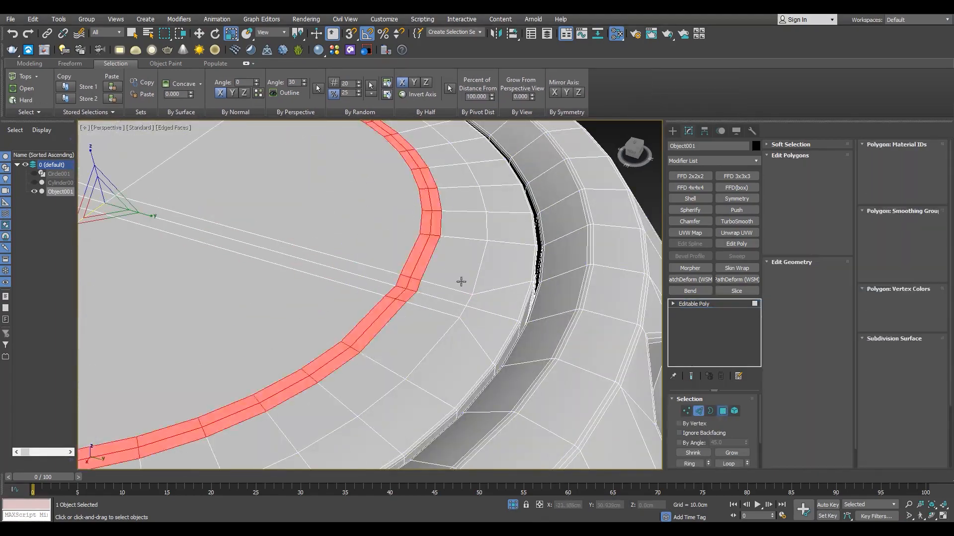
- Deselect the ring polygons on both sides of the narrow strip and add the strip's polygons to the selection
alt+drag(434, 256, 406, 271)
scroll(391, 312, down, 4)
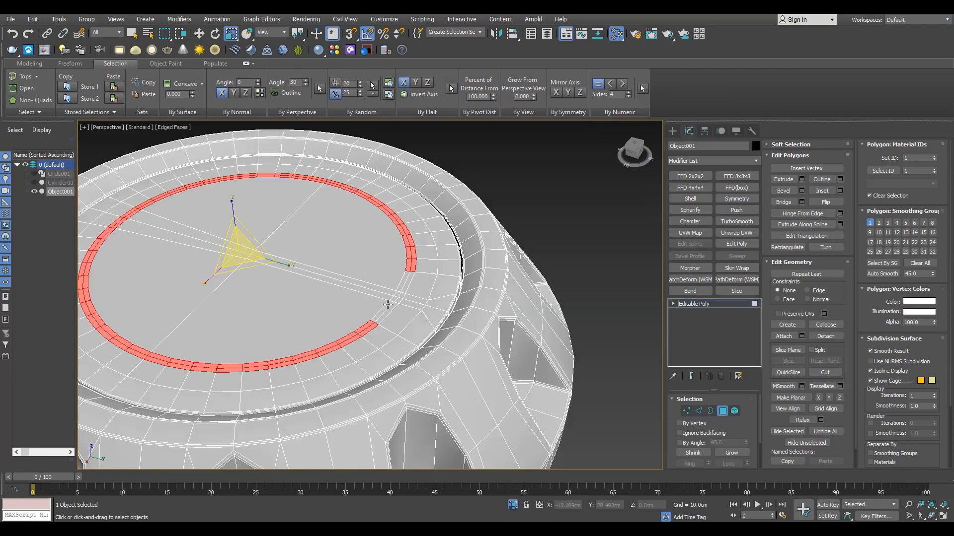
alt+middle_drag(390, 305, 408, 247)
alt+click(390, 334)
mouse_move(392, 328)
alt+middle_down()
mouse_move(404, 279)
mouse_move(379, 319)
mouse_move(387, 325)
mouse_move(379, 302)
mouse_move(382, 322)
mouse_move(472, 300)
mouse_move(215, 275)
alt+middle_up()
scroll(404, 288, up, 3)
ctrl+click(405, 295)
scroll(390, 296, down, 5)
key(F4)
scroll(379, 302, up, 5)
scroll(390, 318, up, 3)
key(F4)
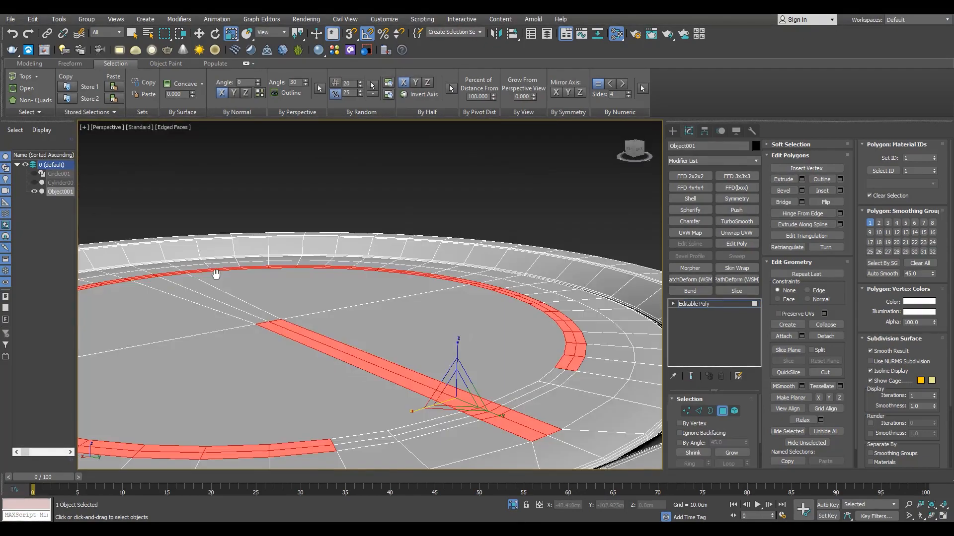
- Bevel the selected arc and strip polygons to a height of -1.1 cm with 0 cm outline
key(ctrl+shift+b)
right_click(377, 316)
right_click(375, 331)
click(247, 353)
right_click(379, 330)
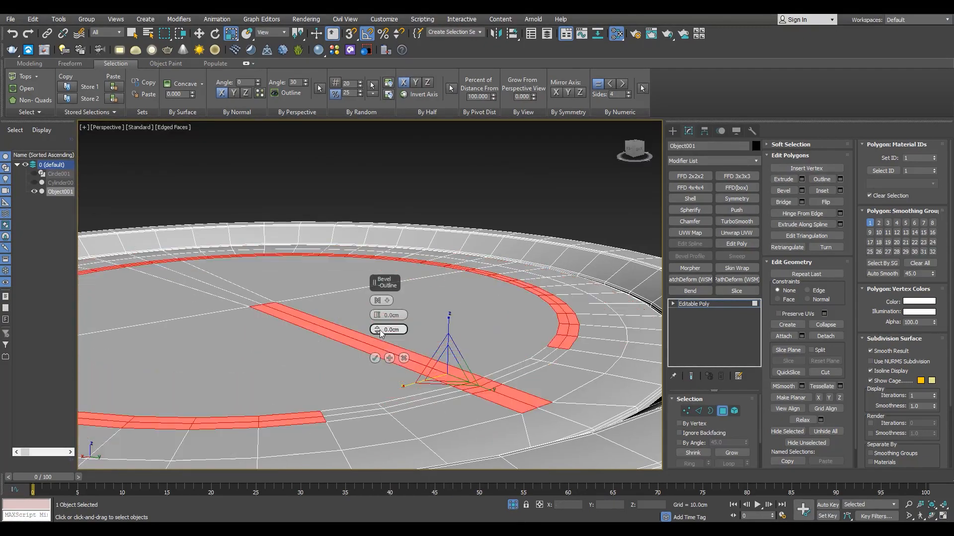
drag(377, 315, 383, 345)
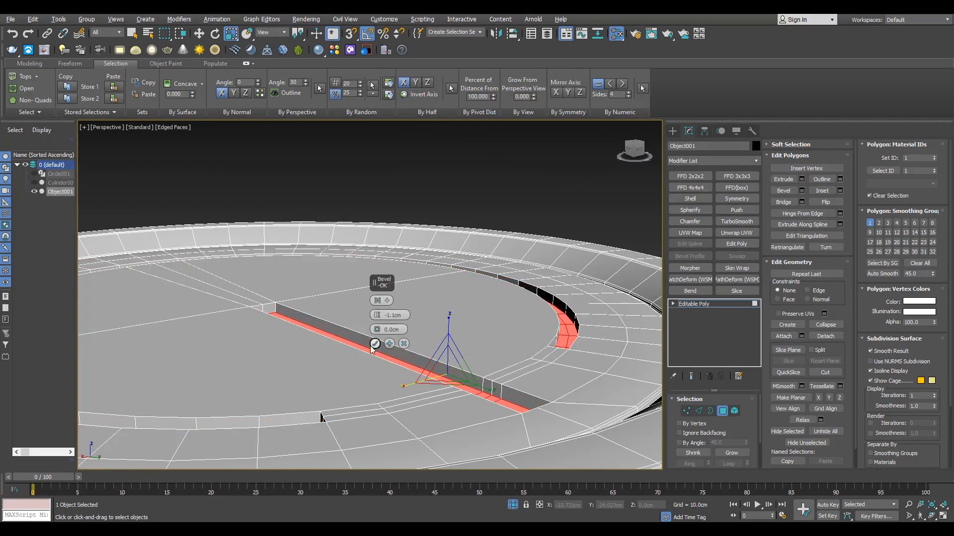
click(373, 346)
- Clear the selection, check the engraved symbol, and select all polygons with more than four sides
scroll(383, 345, down, 4)
scroll(392, 365, down, 4)
key(F4)
mouse_move(387, 342)
alt+middle_down()
mouse_move(392, 365)
mouse_move(398, 342)
mouse_move(421, 341)
alt+middle_up()
key(ctrl+d)
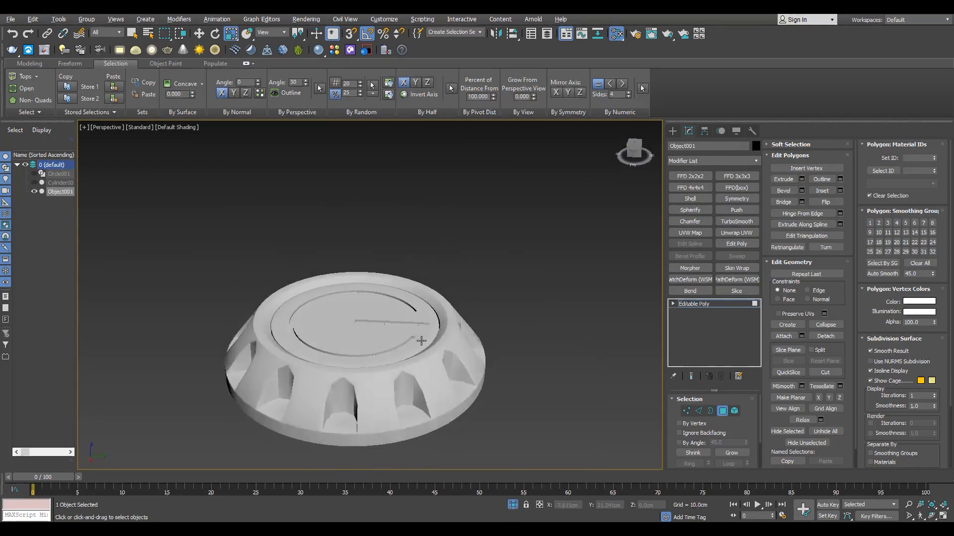
key(F4)
scroll(397, 327, up, 5)
scroll(415, 317, down, 3)
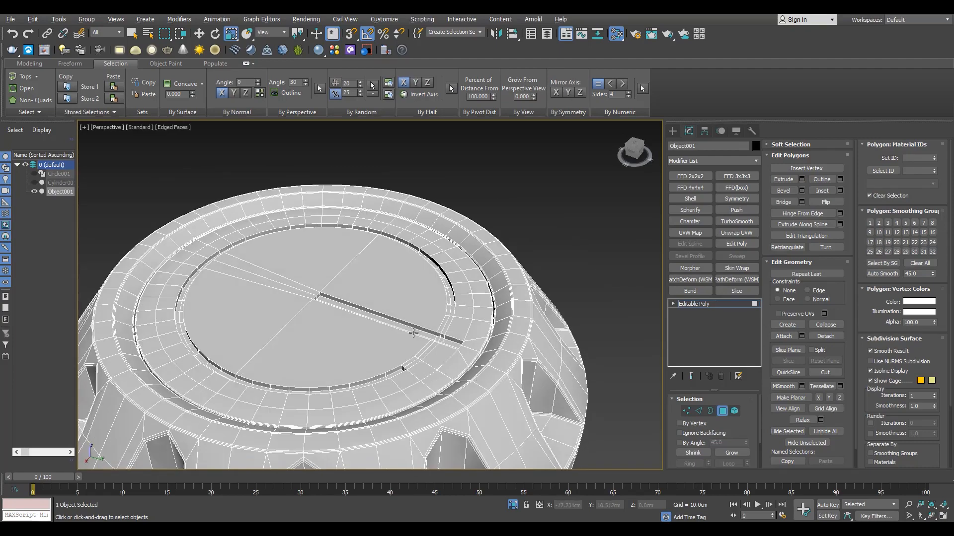
click(641, 89)
scroll(418, 314, up, 3)
alt+middle_drag(417, 314, 377, 329)
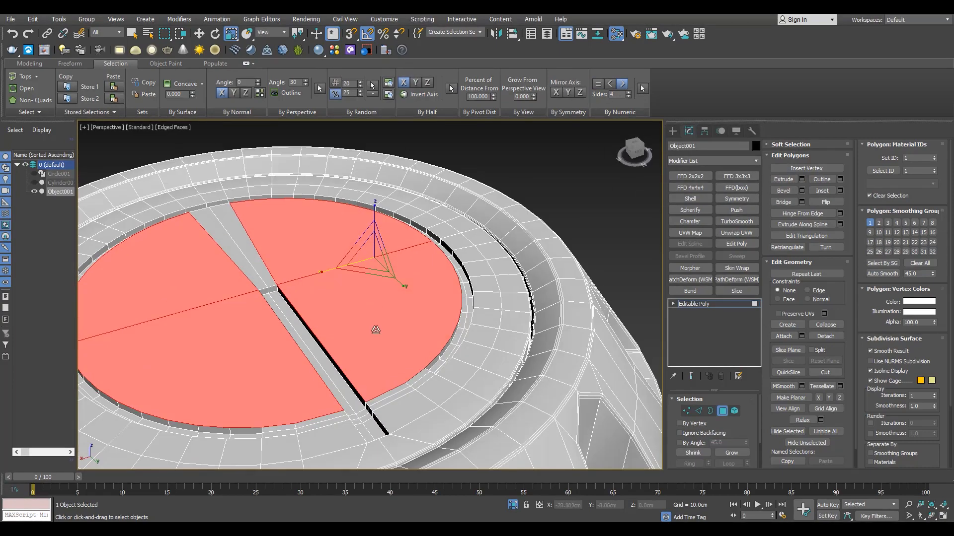
- Cut parallel edges between opposite rim vertices of the inner disc to split its large faces into narrow strips
key(1)
key(alt+c)
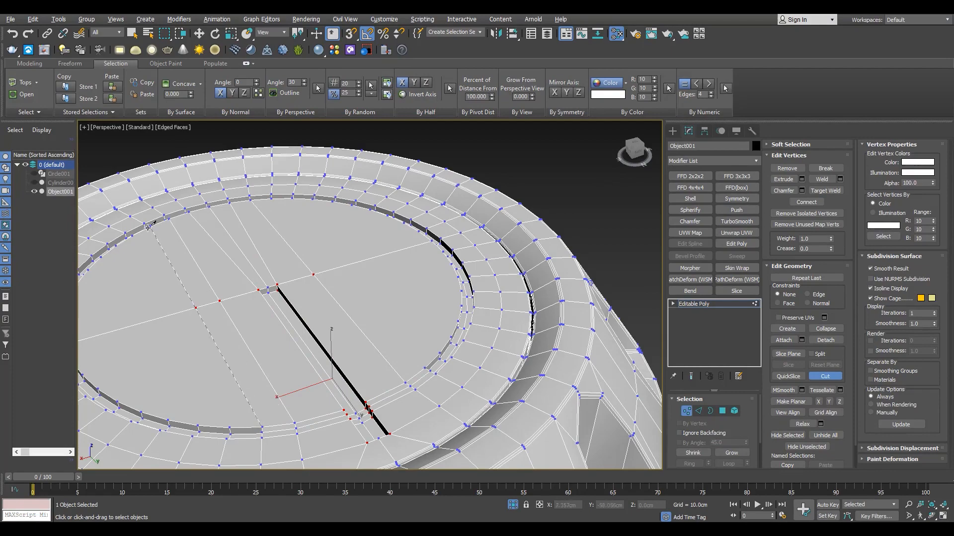
click(425, 367)
right_click(425, 368)
scroll(373, 304, down, 4)
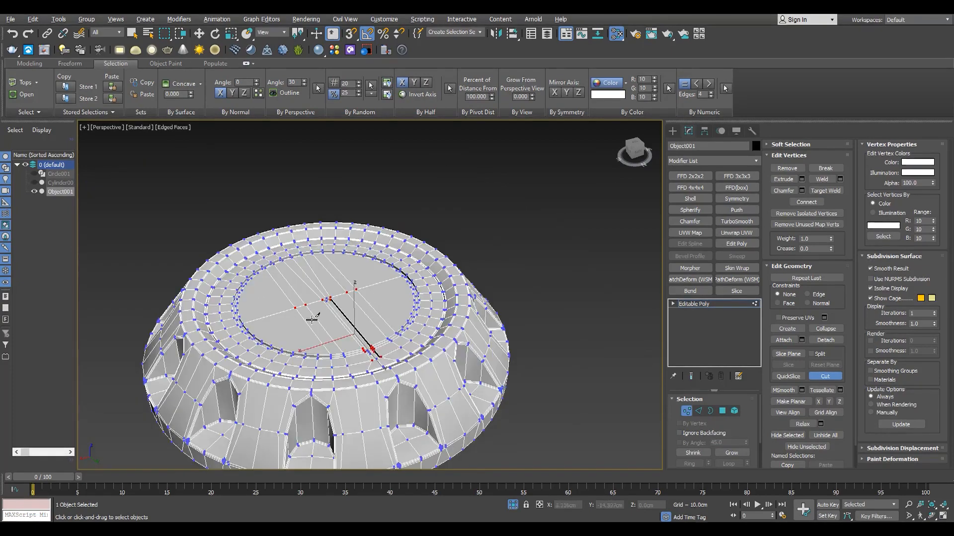
scroll(358, 347, up, 3)
alt+middle_drag(314, 317, 369, 342)
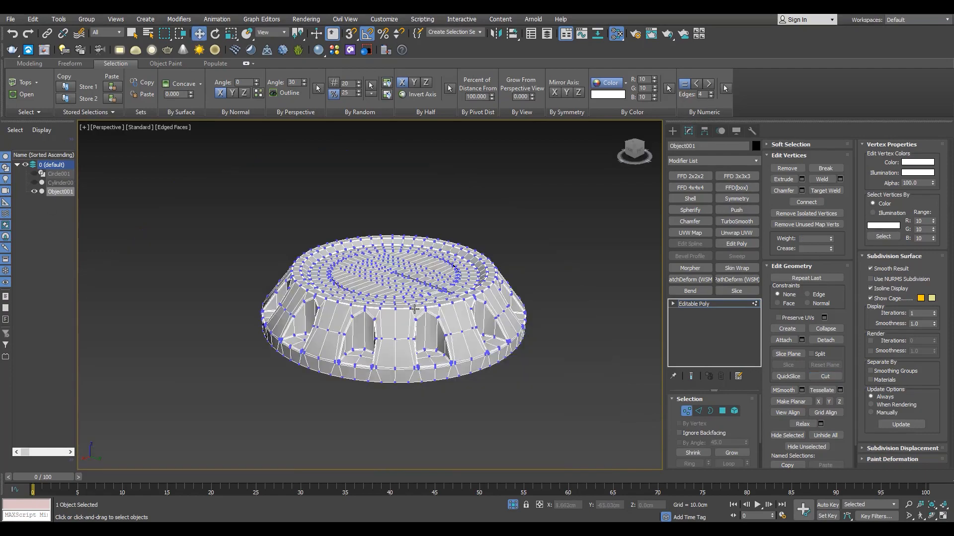
- Extend the ring's open bottom border outward as a narrow flange by scaling a copy of it
scroll(403, 308, up, 5)
alt+middle_drag(591, 489, 592, 450)
key(3)
click(482, 402)
key(r)
shift+drag(359, 308, 359, 302)
key(w)
alt+middle_drag(332, 346, 337, 329)
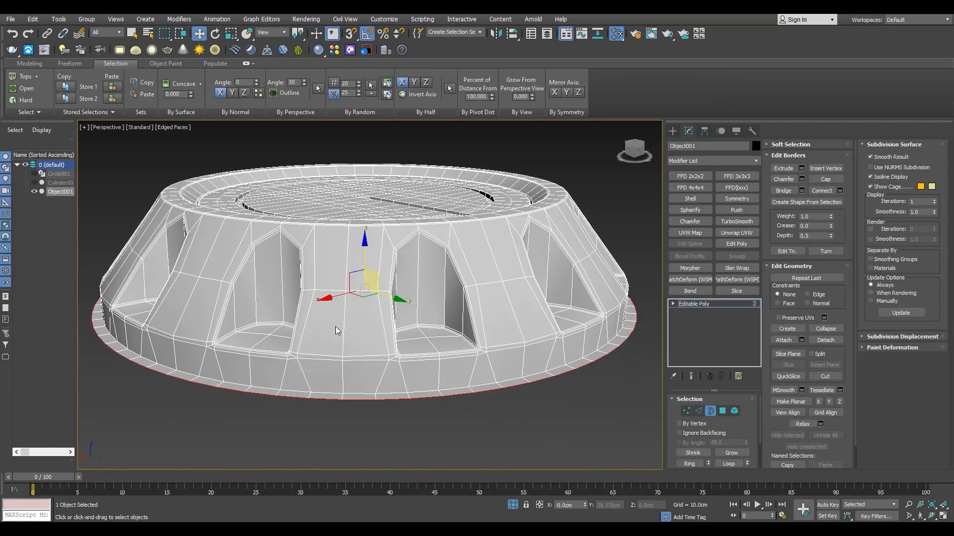
- Extend the flange's open outer border straight down as a vertical band around the base
shift+drag(365, 251, 367, 283)
alt+middle_drag(398, 398, 401, 389)
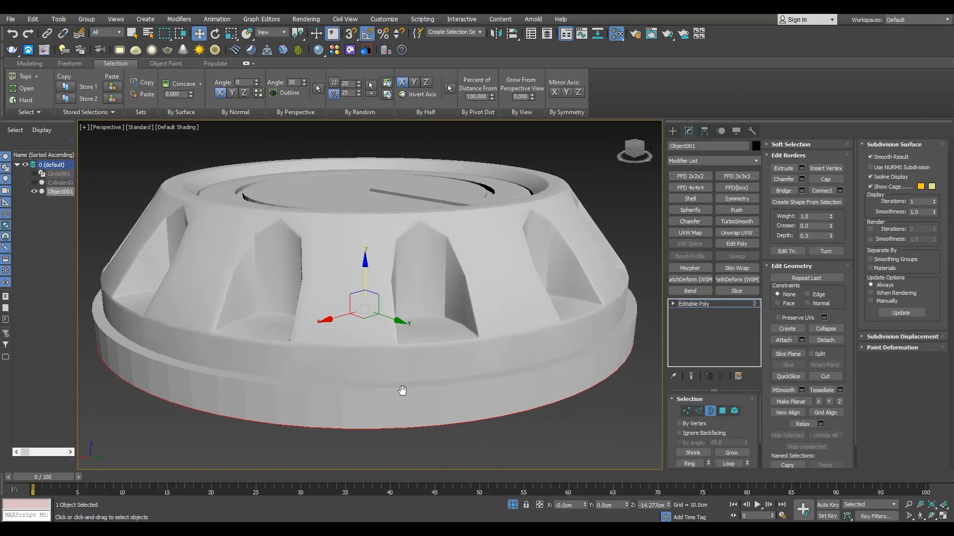
key(2)
double_click(467, 381)
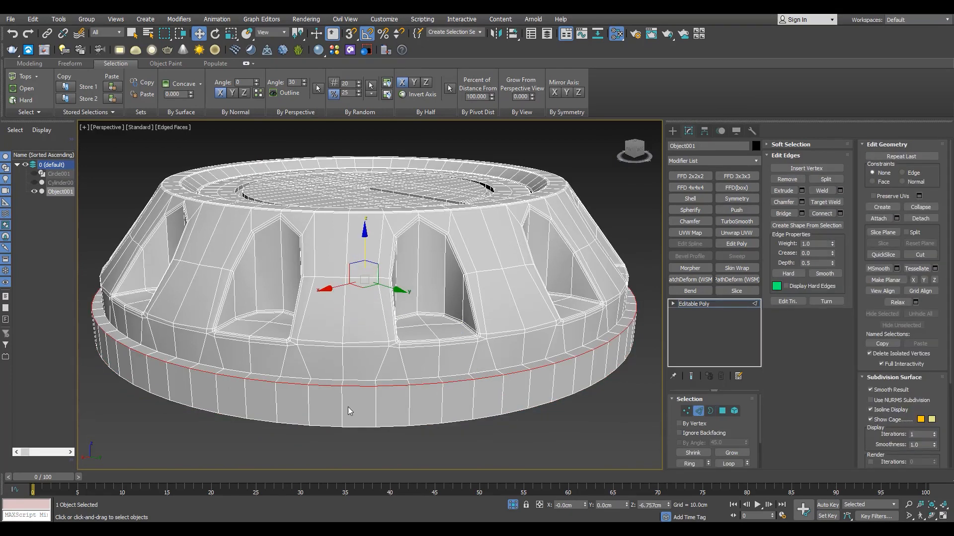
- Add an edge loop around the middle of the vertical band, chamfer it into a wide strip, and select the strip's polygons
click(342, 408)
key(alt+r)
key(ctrl+shift+e)
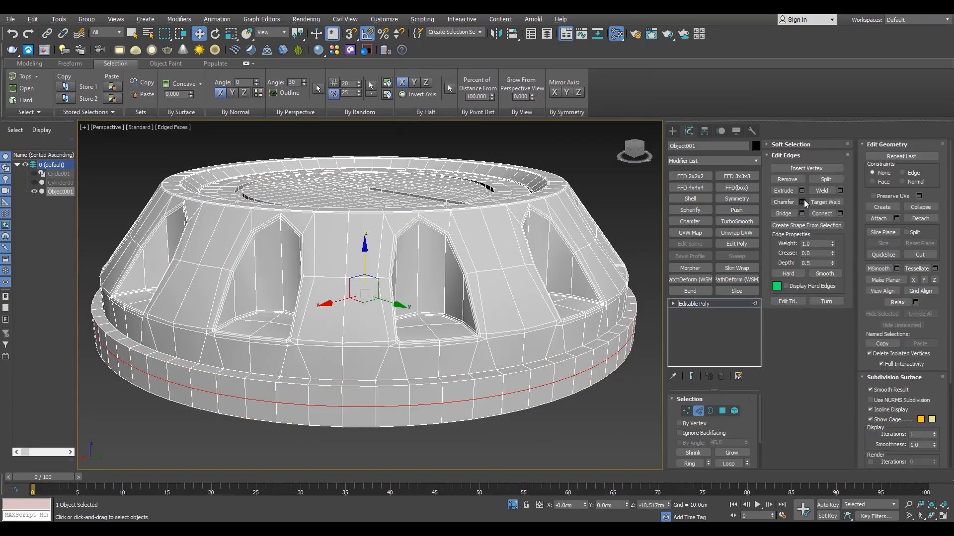
click(802, 202)
click(361, 410)
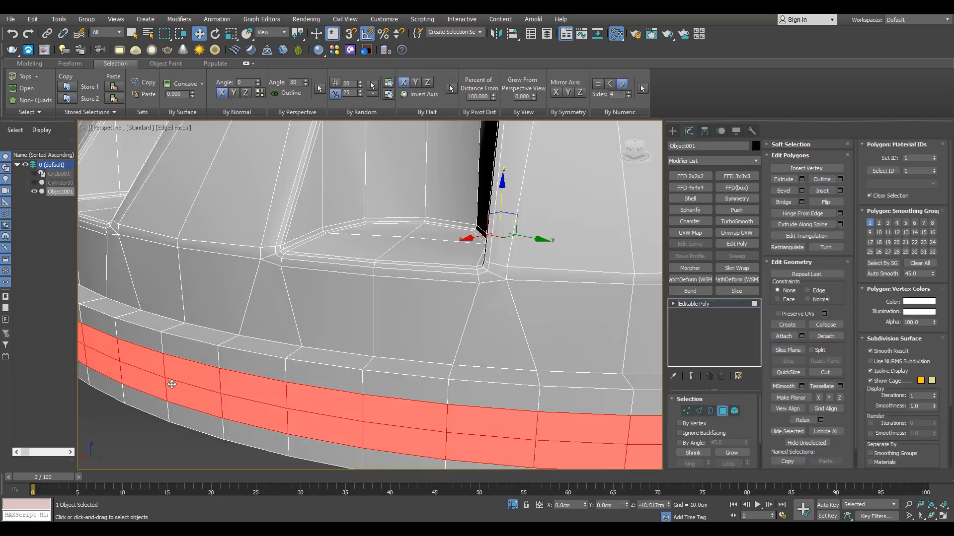
- Bevel the selected strip around the base to a height of 0.536 cm with an outline of -0.649 cm
click(801, 191)
drag(377, 330, 377, 291)
click(399, 316)
scroll(370, 332, down, 8)
alt+middle_drag(306, 326, 357, 323)
scroll(358, 323, up, 7)
drag(377, 329, 376, 327)
alt+middle_drag(221, 360, 217, 322)
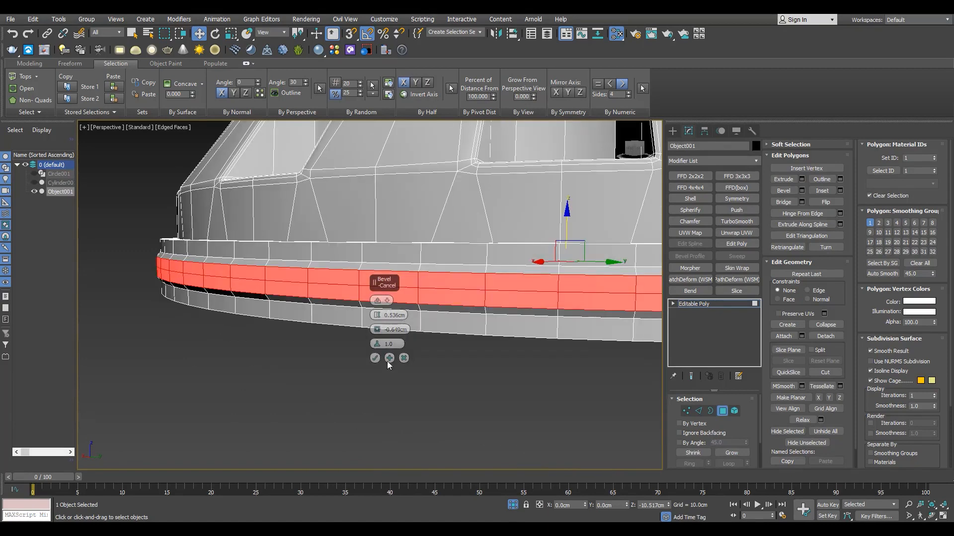
alt+middle_drag(480, 281, 445, 325)
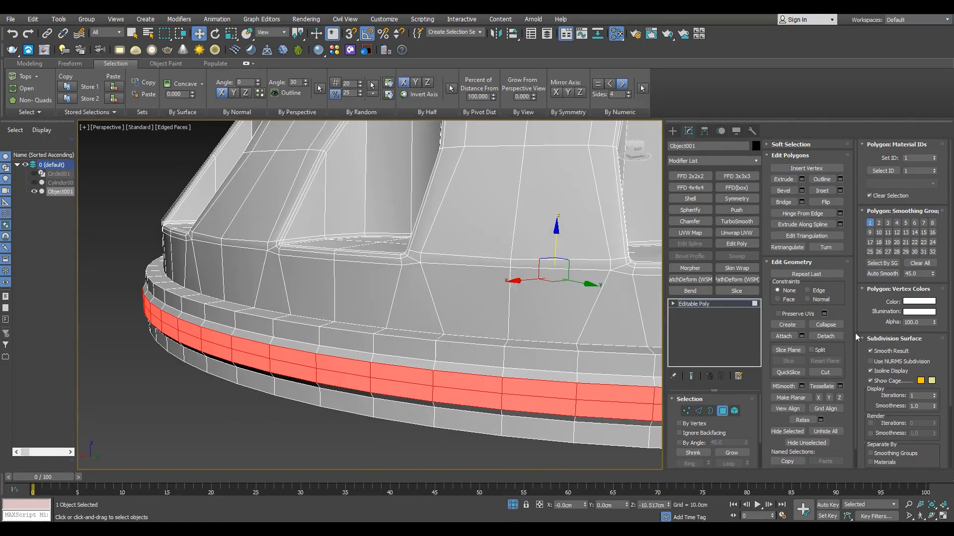
- Select the corner edge loops of the stepped base band and chamfer them by 0.154 cm with one segment
click(311, 346)
shift+click(334, 353)
alt+middle_drag(605, 381, 362, 336)
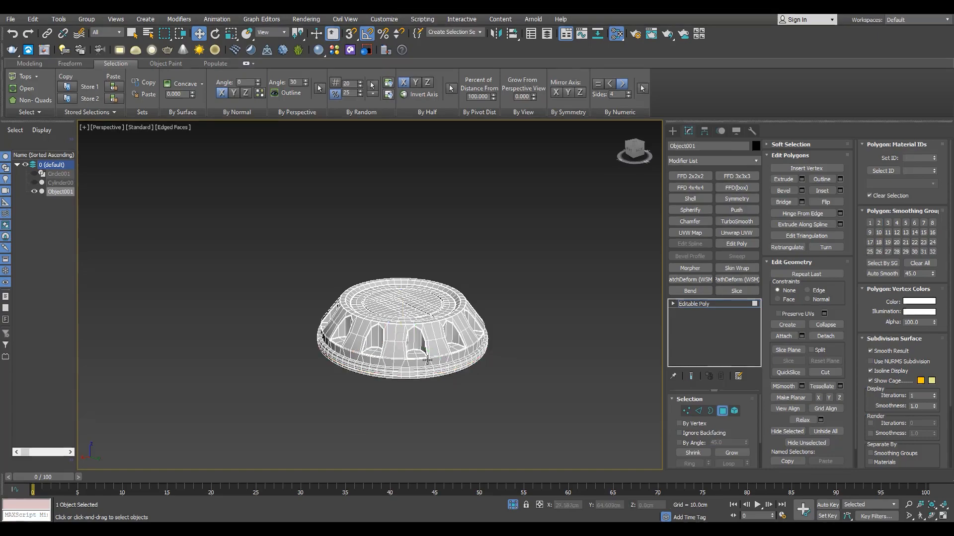
key(F4)
scroll(427, 360, up, 4)
alt+middle_drag(428, 360, 457, 395)
key(F4)
scroll(439, 379, up, 2)
scroll(456, 395, up, 5)
key(2)
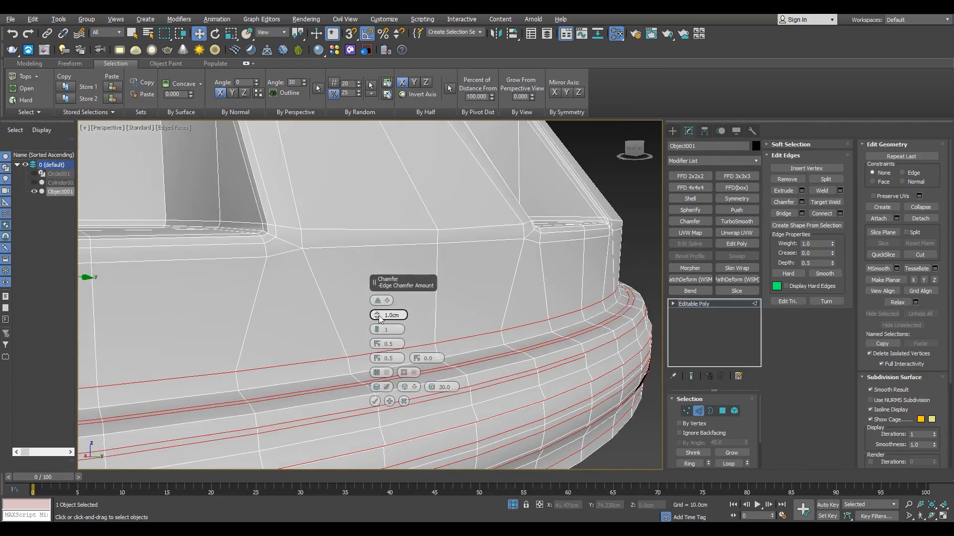
drag(377, 315, 380, 340)
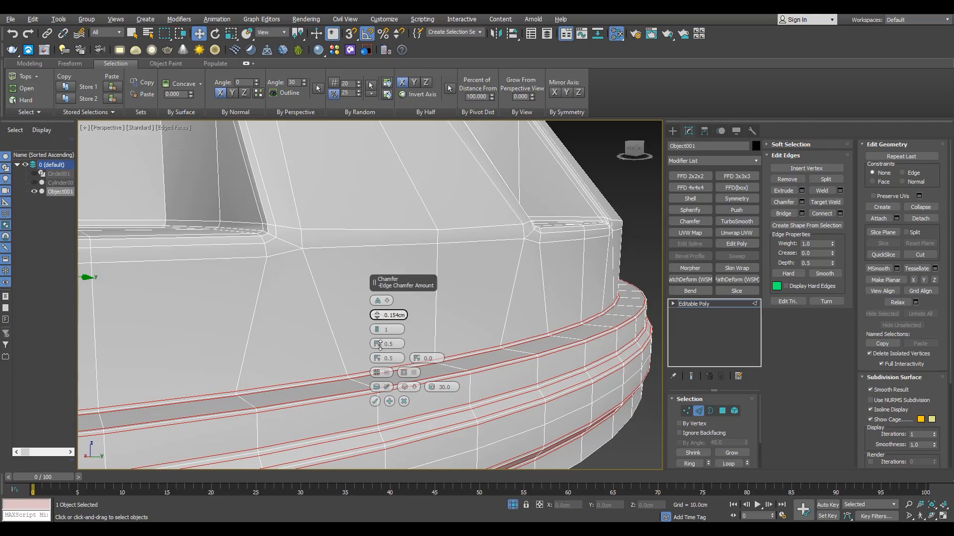
click(372, 401)
- Preview the chamfered base with TurboSmooth, and undo the modifier
scroll(323, 366, down, 5)
alt+middle_drag(319, 366, 499, 362)
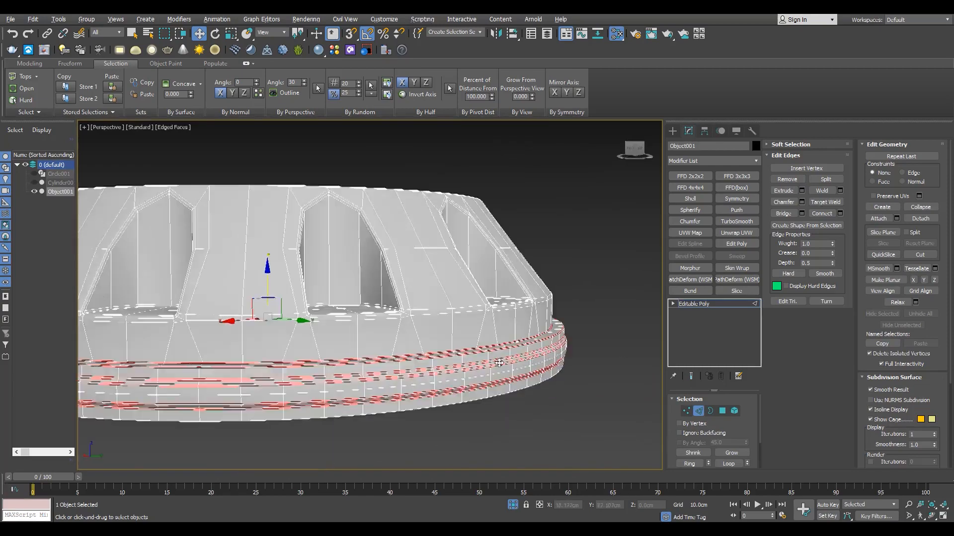
scroll(562, 356, up, 5)
key(2)
key(F4)
click(736, 221)
scroll(233, 377, down, 5)
alt+middle_drag(234, 377, 222, 389)
scroll(174, 374, up, 5)
key(ctrl+z)
key(F4)
scroll(179, 389, down, 5)
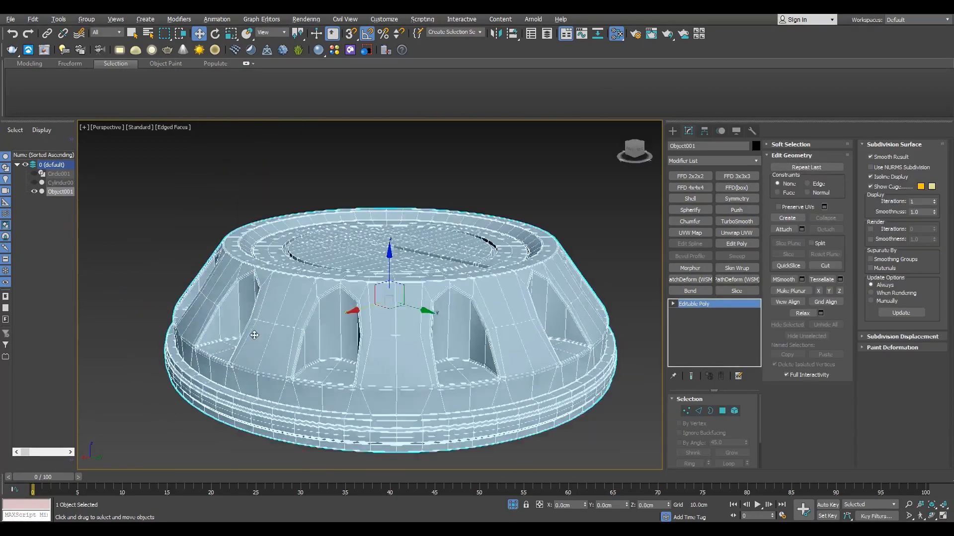
- Select the side-wall polygon loops of the engraved line and arcs, and convert the selection to its border edges
alt+middle_drag(253, 333, 264, 372)
scroll(470, 303, up, 5)
key(4)
click(471, 303)
scroll(466, 301, up, 3)
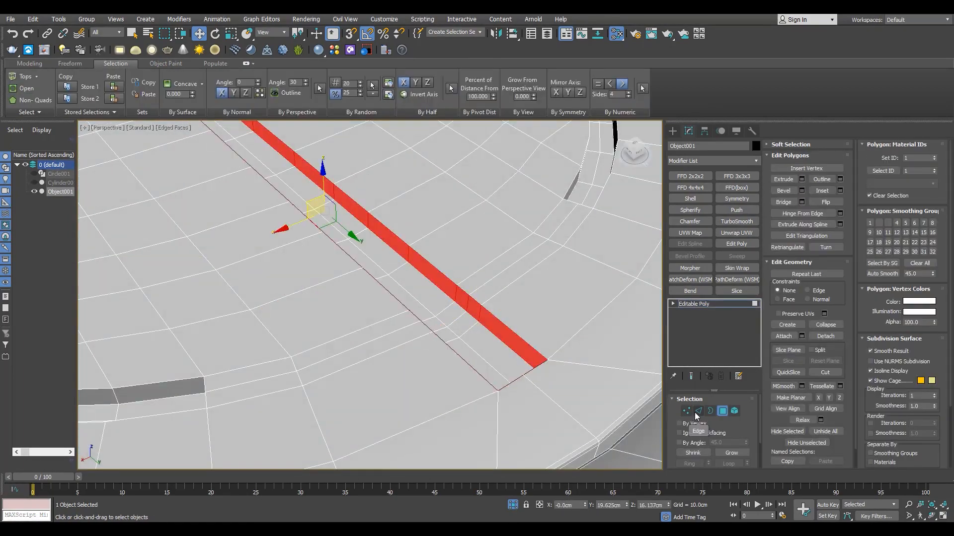
scroll(357, 298, down, 3)
alt+middle_drag(378, 298, 348, 278)
scroll(522, 293, up, 3)
ctrl+click(524, 293)
shift+click(546, 283)
shift+click(698, 411)
- Check the selected engraving edges in wireframe and chamfer them by 0.154 cm with one segment
key(F3)
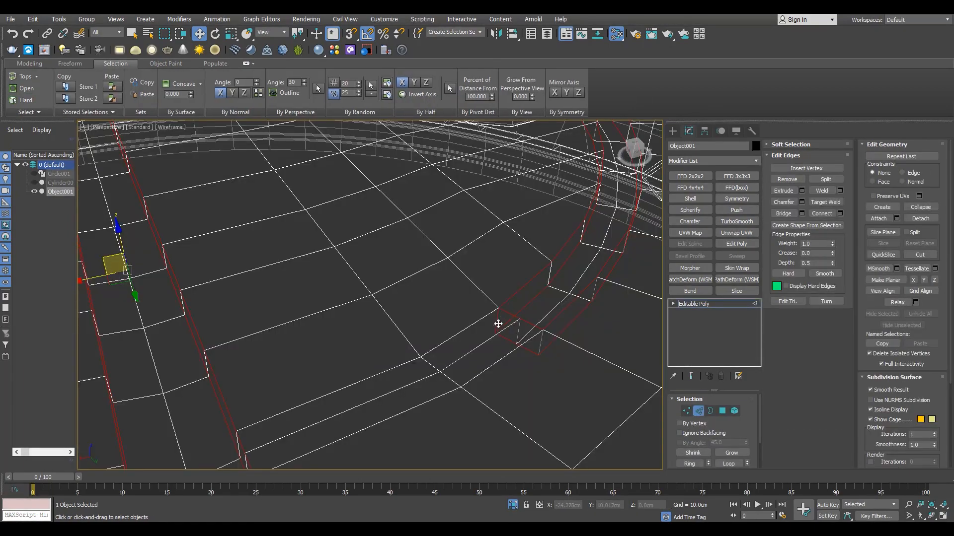
scroll(498, 324, down, 3)
scroll(468, 407, up, 3)
scroll(380, 430, down, 3)
scroll(329, 266, up, 4)
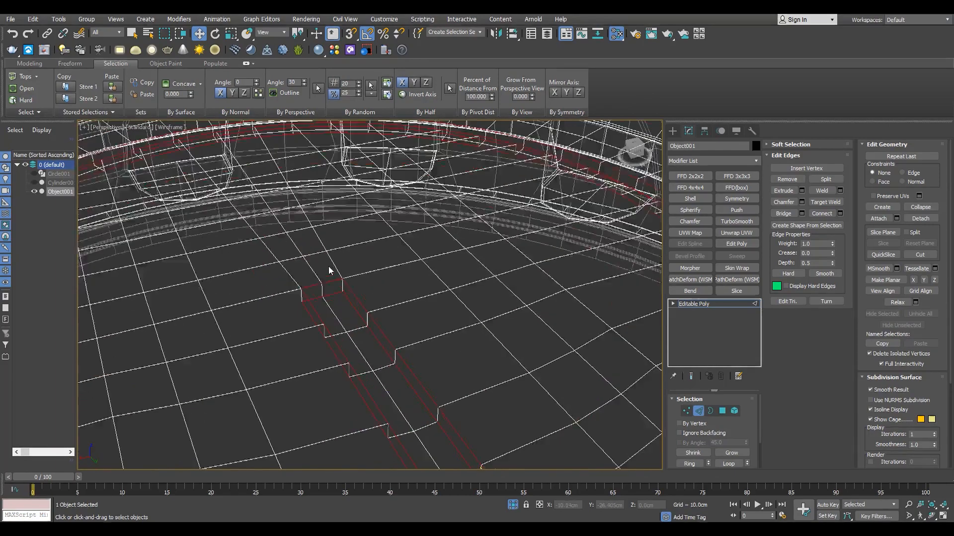
scroll(274, 323, down, 4)
alt+middle_drag(287, 313, 355, 359)
scroll(356, 358, up, 6)
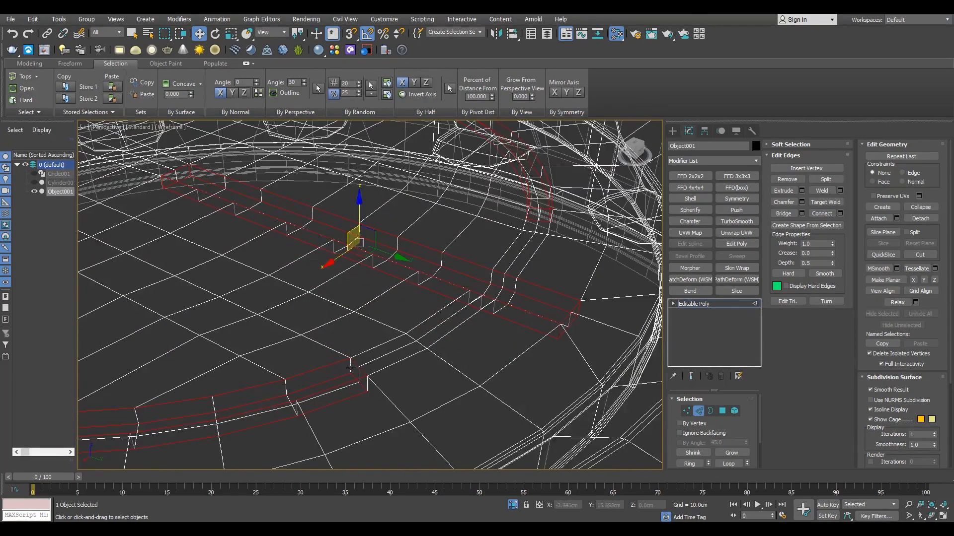
key(F3)
click(801, 202)
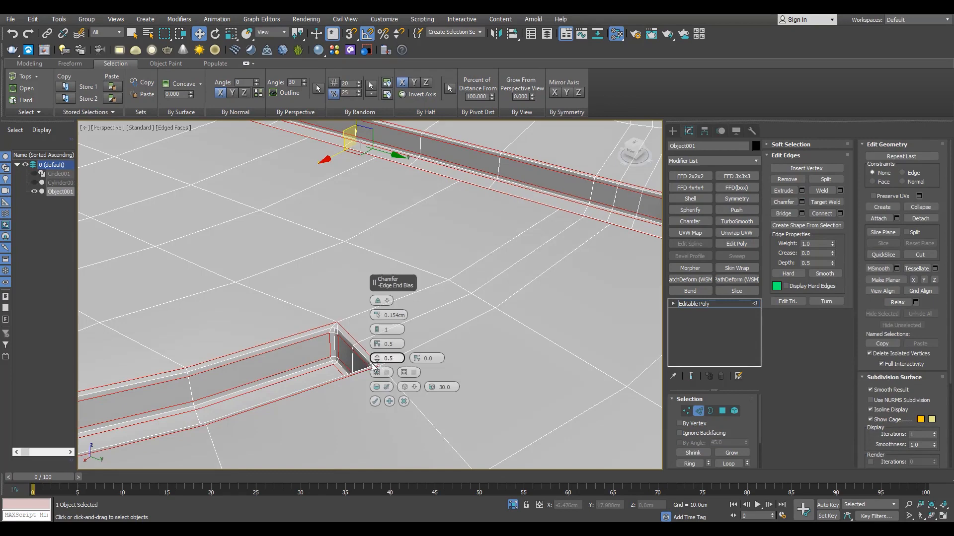
click(375, 401)
- Connect the corner vertices at one end of the engraved arc and cut edges from its chamfer vertices to the neighbouring grid vertices
key(1)
key(F3)
scroll(339, 331, up, 1)
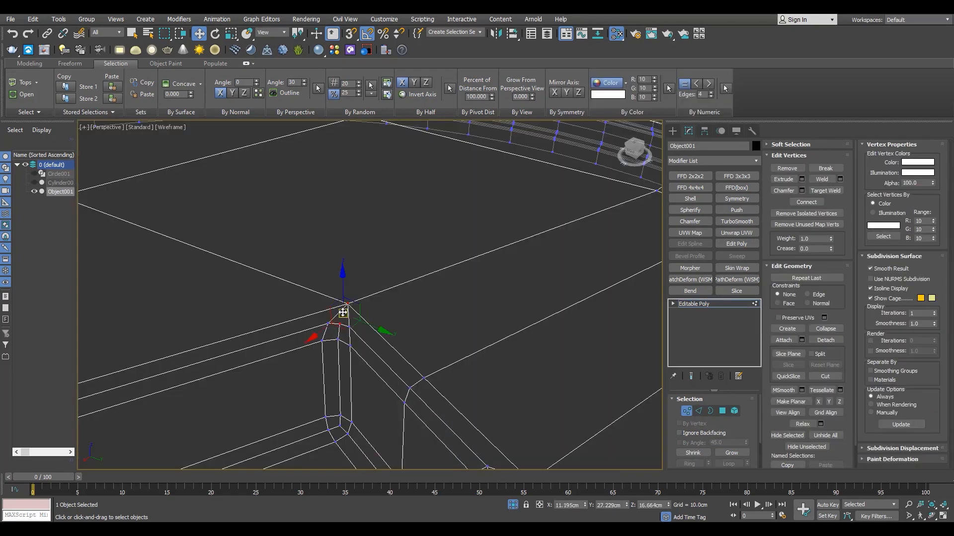
middle_drag(354, 268, 354, 289)
ctrl+click(366, 224)
key(ctrl+shift+e)
scroll(366, 228, down, 4)
scroll(365, 342, up, 3)
key(alt+c)
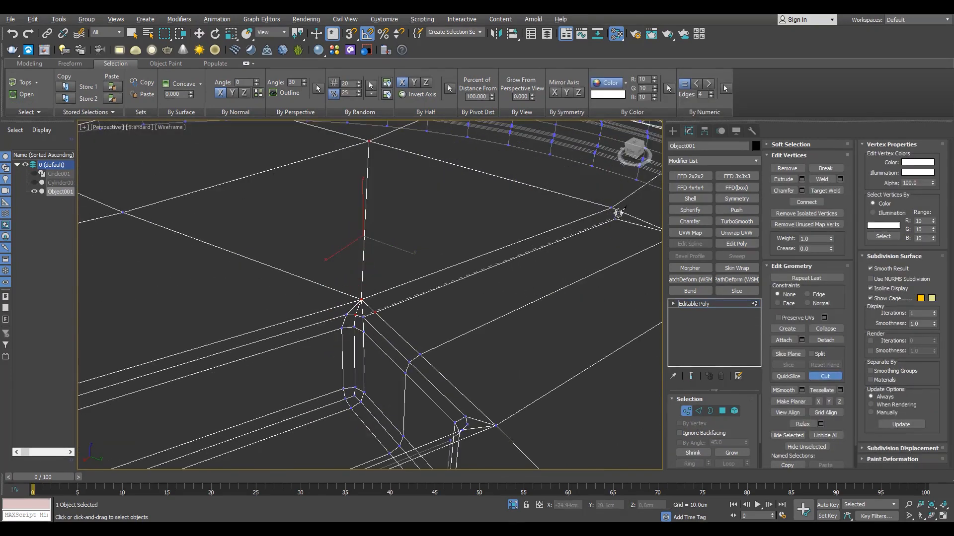
middle_drag(170, 285, 231, 319)
click(187, 247)
right_click(170, 275)
key(F3)
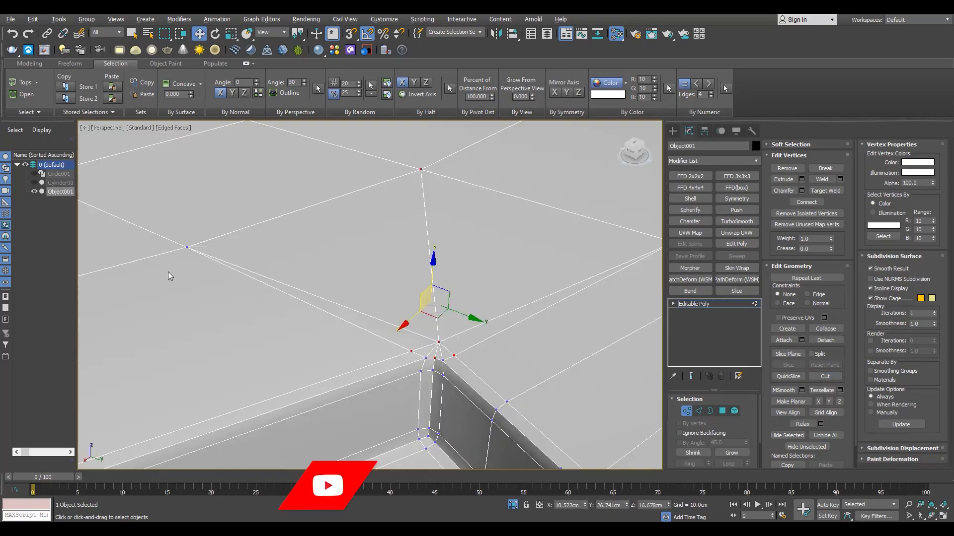
- Remove the redundant edges meeting at that arc-end corner
key(F3)
key(2)
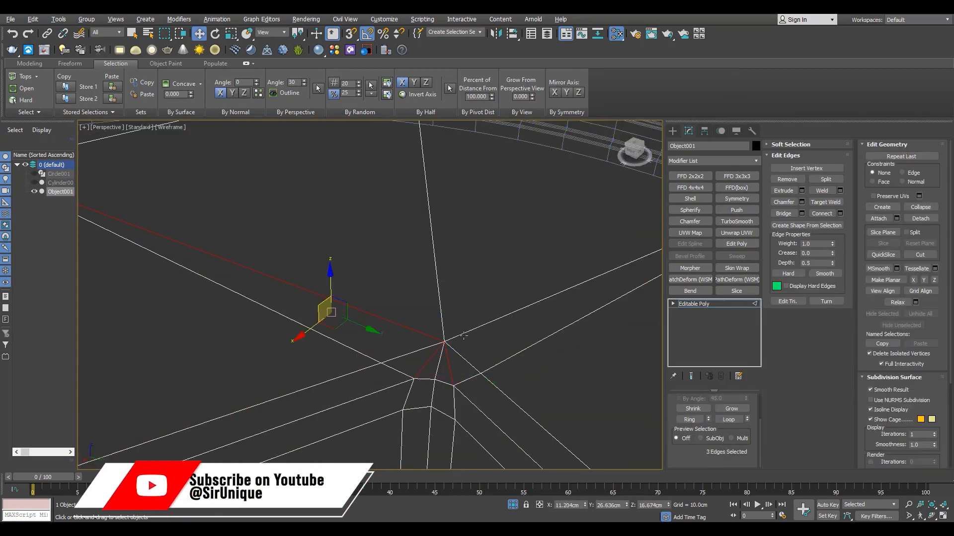
scroll(464, 334, down, 3)
middle_drag(464, 334, 326, 368)
key(F3)
scroll(328, 368, down, 4)
alt+middle_drag(372, 348, 400, 347)
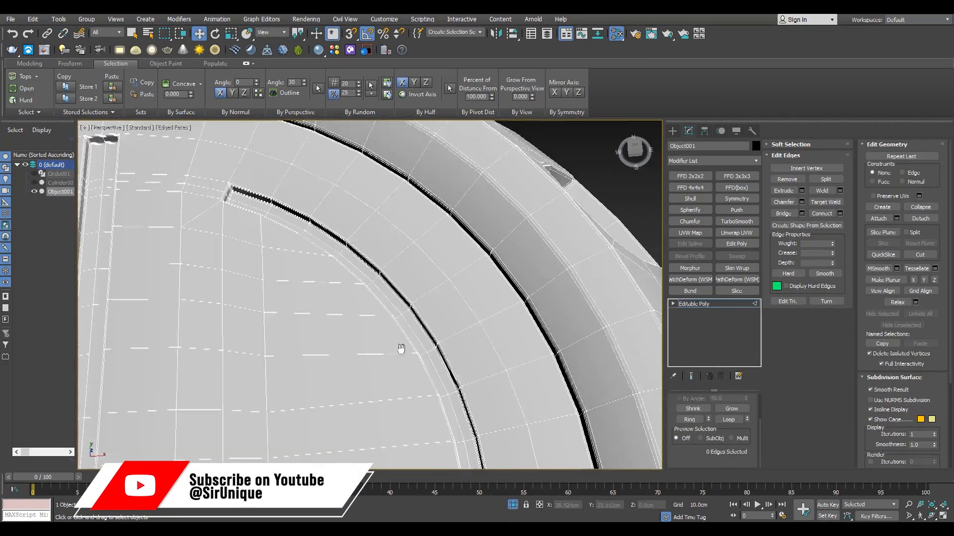
- Connect the vertices at the next arc-end corner and cut edges from its chamfer vertices to the adjacent grid vertices
scroll(304, 249, up, 5)
key(F3)
key(1)
click(327, 303)
scroll(337, 334, down, 4)
alt+middle_drag(336, 333, 288, 289)
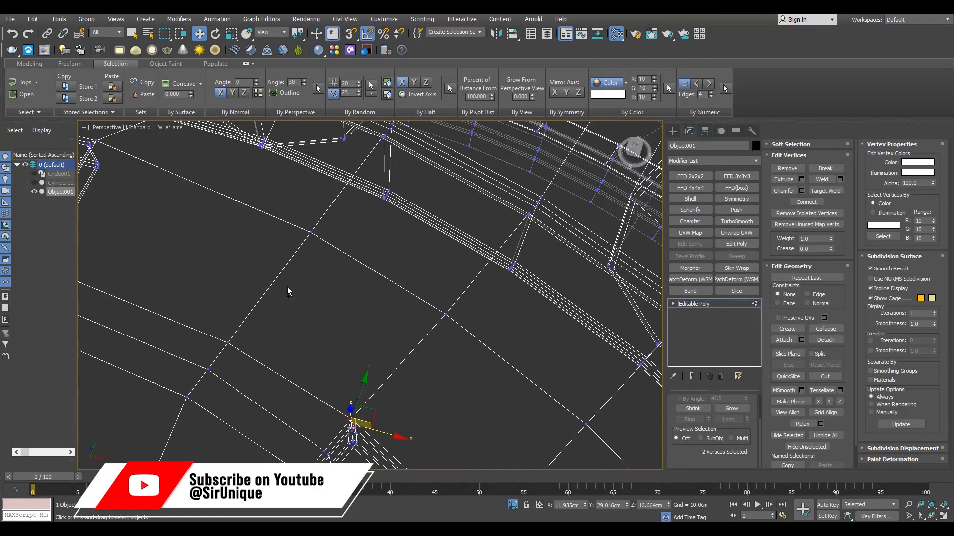
scroll(356, 441, up, 4)
key(alt+c)
click(351, 415)
click(359, 407)
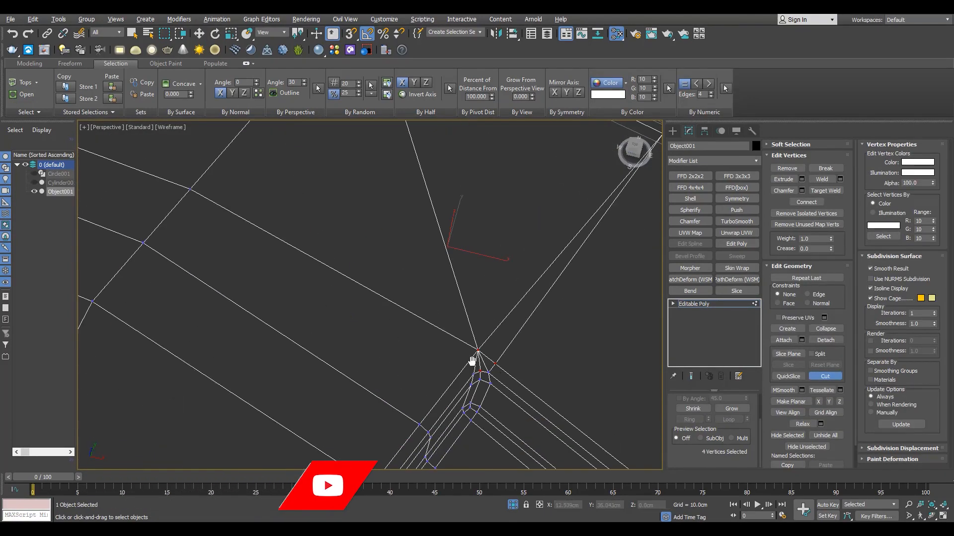
click(190, 189)
key(F3)
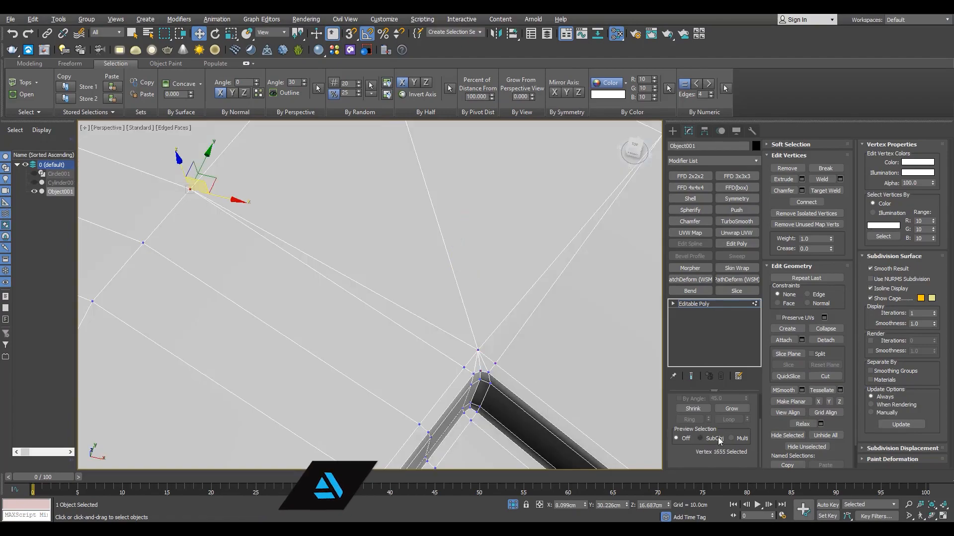
- Remove the redundant edges at this second arc corner and check the other ends of the engraved symbol
key(F3)
scroll(467, 356, up, 2)
key(2)
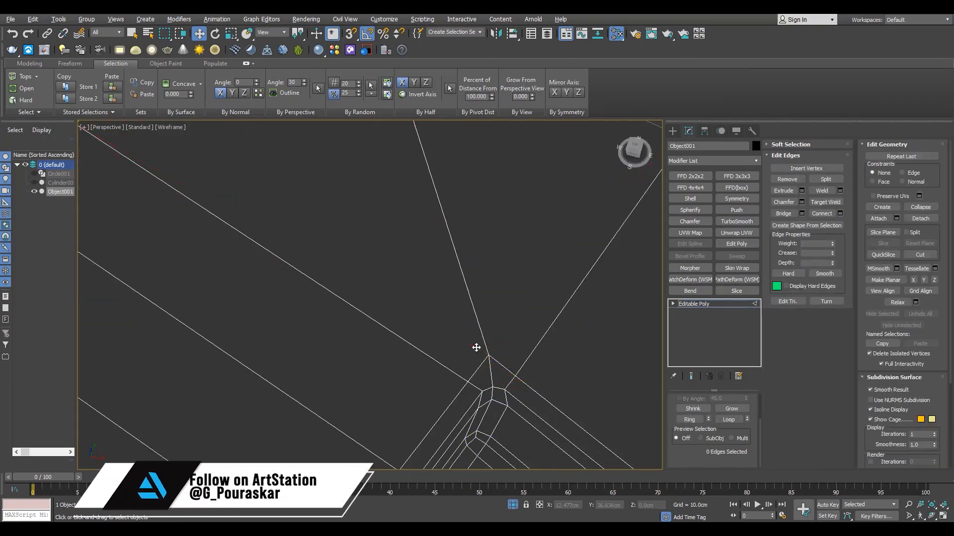
key(F3)
scroll(475, 348, down, 6)
scroll(300, 313, up, 6)
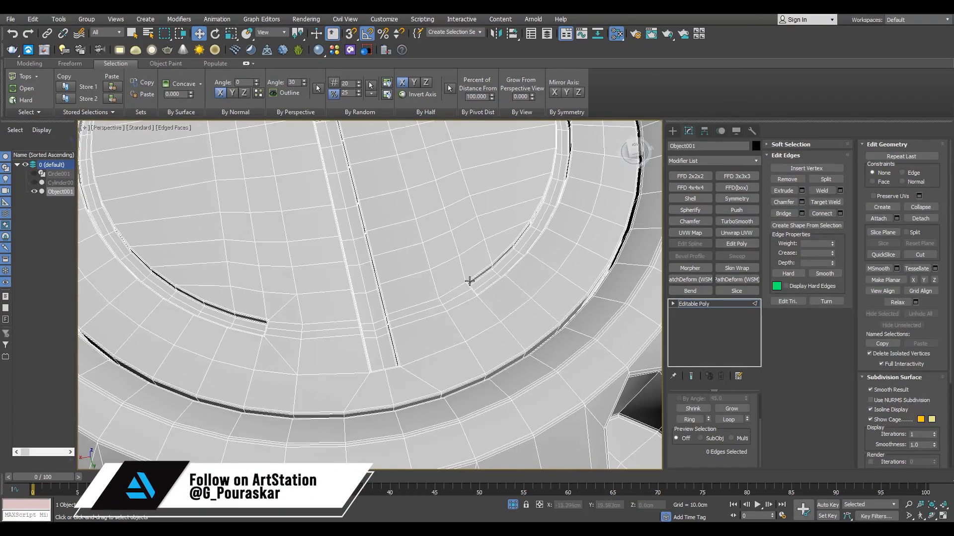
scroll(469, 281, up, 5)
middle_drag(297, 372, 290, 368)
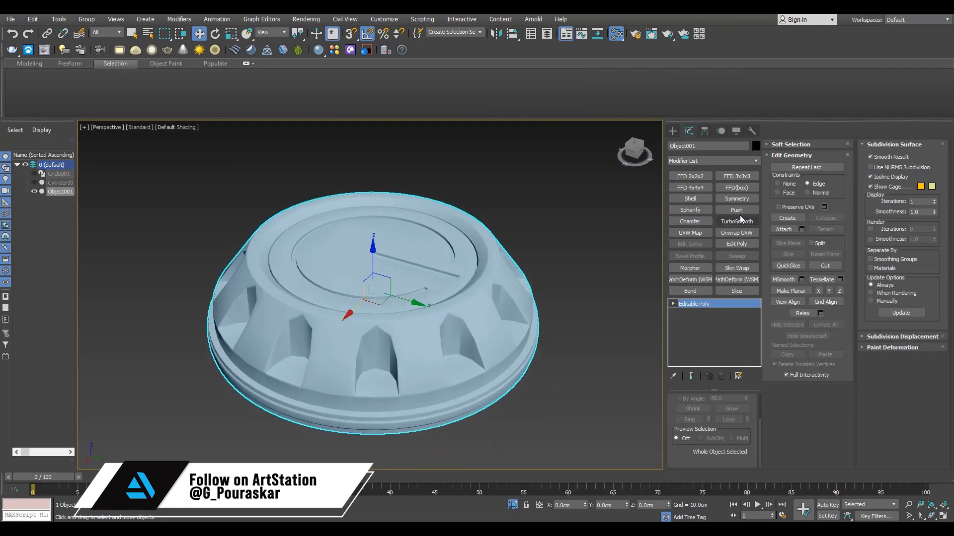
- Apply TurboSmooth with 2 iterations to the whole object and inspect the smoothed shape from several sides
click(737, 221)
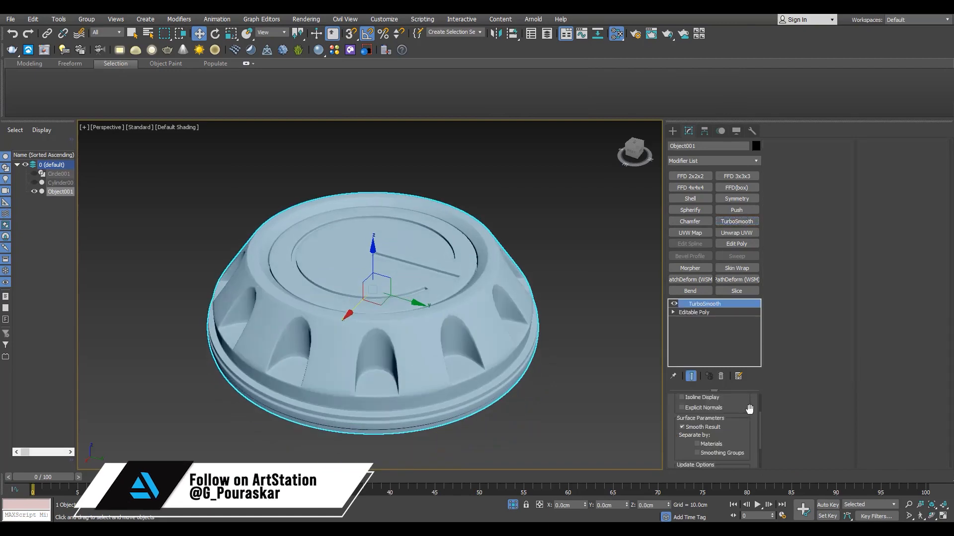
scroll(345, 324, up, 5)
alt+middle_drag(345, 323, 398, 331)
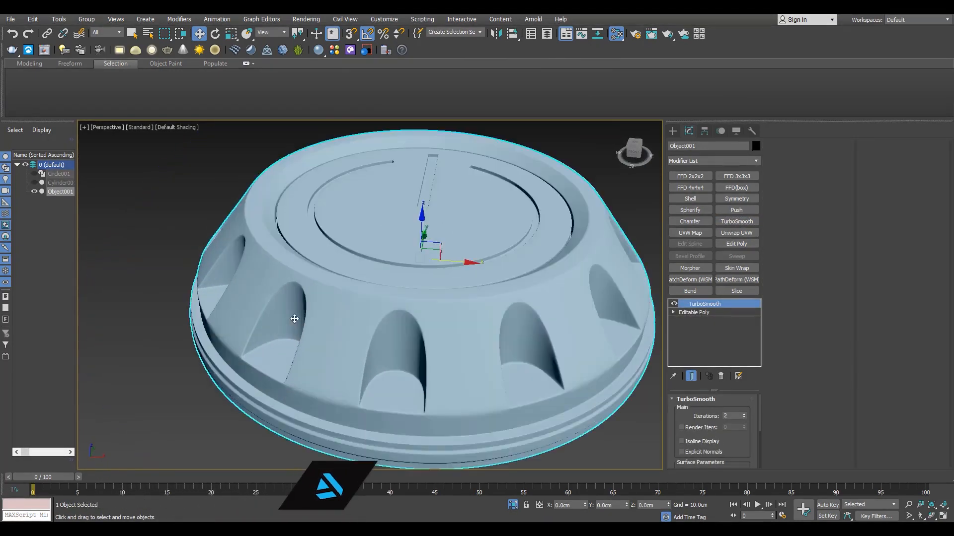
scroll(294, 319, down, 5)
alt+middle_drag(405, 244, 320, 330)
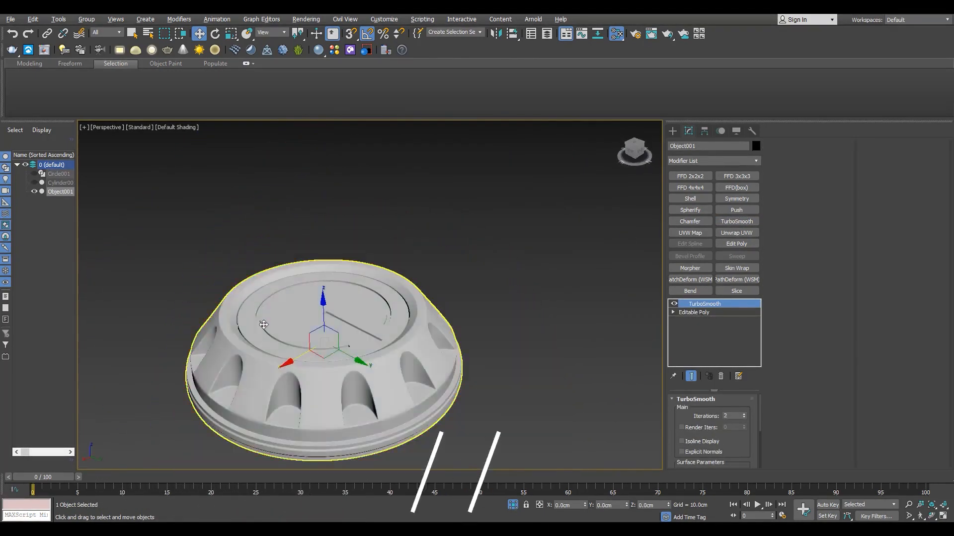
alt+middle_drag(292, 278, 298, 314)
scroll(351, 232, up, 5)
scroll(352, 232, down, 3)
middle_drag(354, 268, 364, 237)
key(F4)
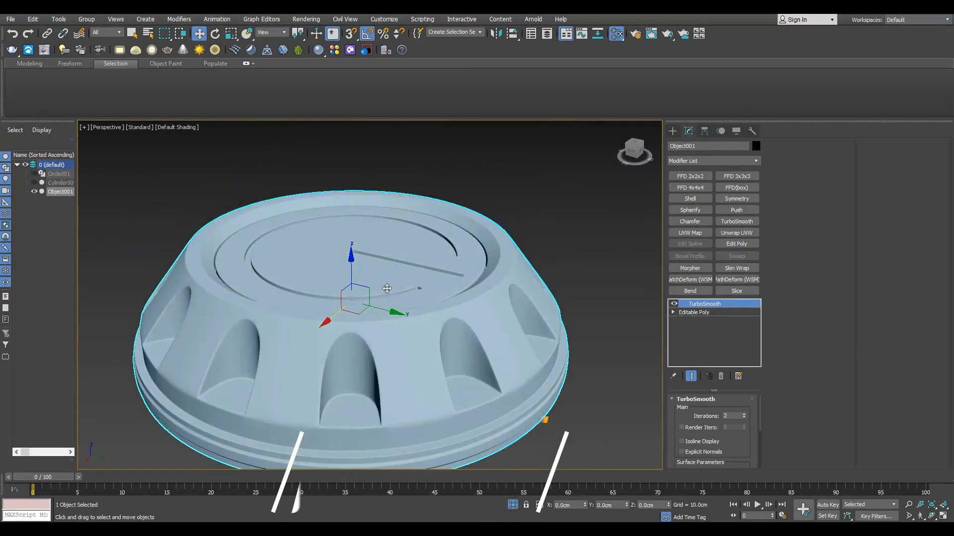